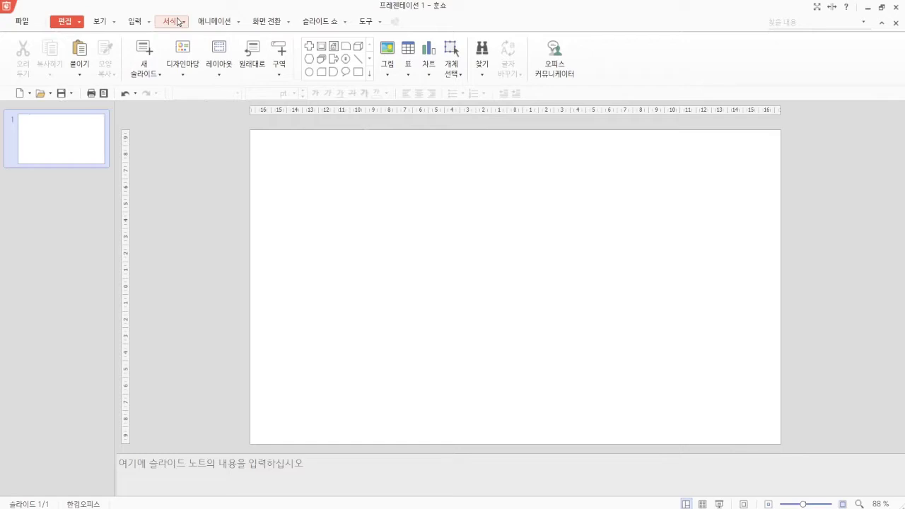
- Set the slide size to A4 paper in landscape orientation, fitting the content to the new size with 최대화
left_click(177, 21)
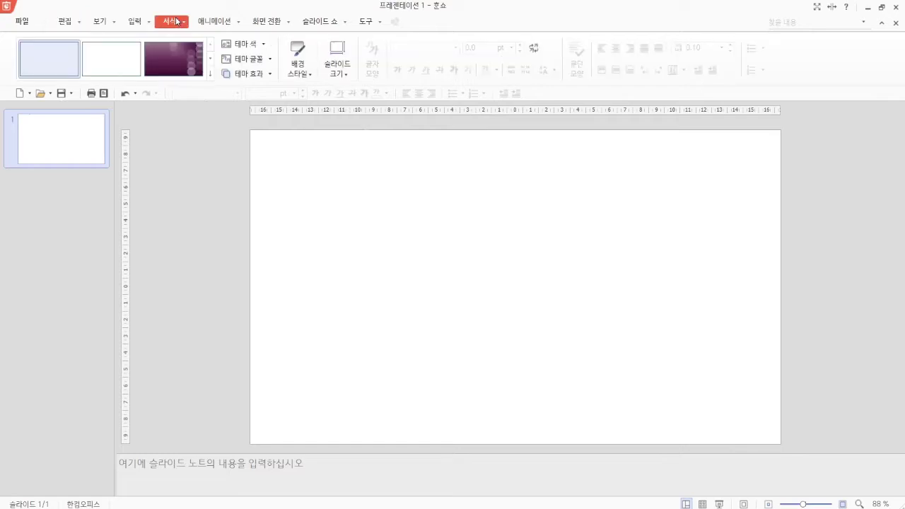
left_click(346, 75)
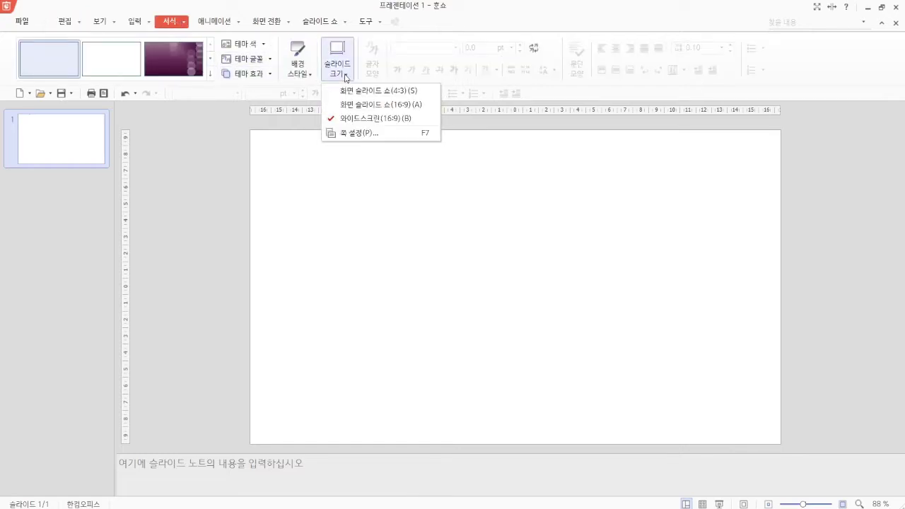
left_click(352, 134)
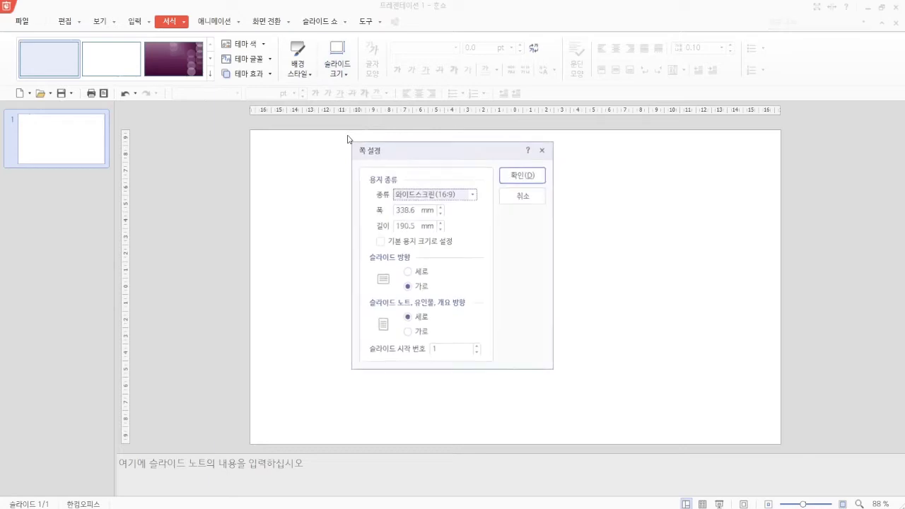
left_click(417, 194)
left_click(407, 285)
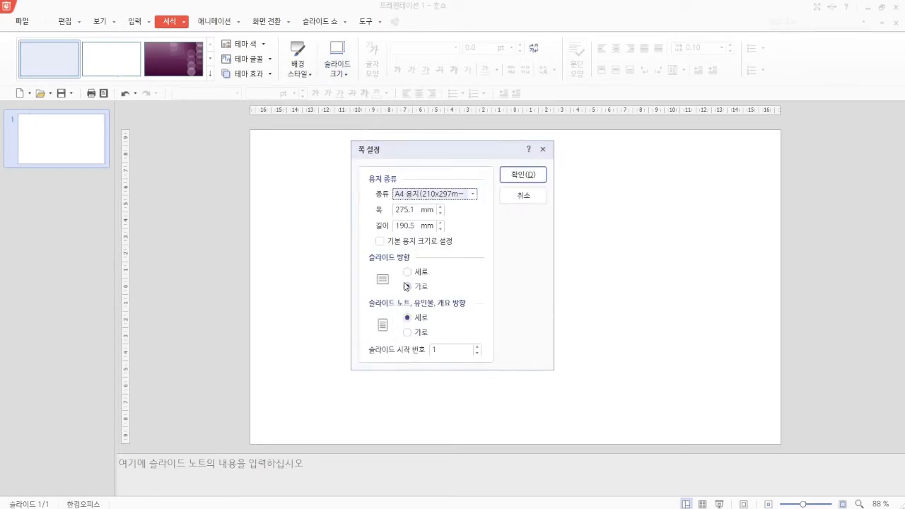
left_click(528, 178)
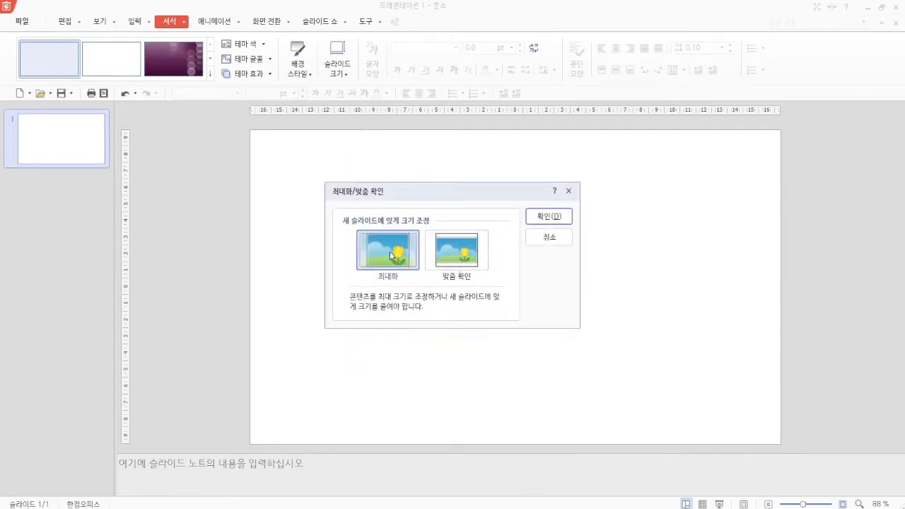
left_click(549, 217)
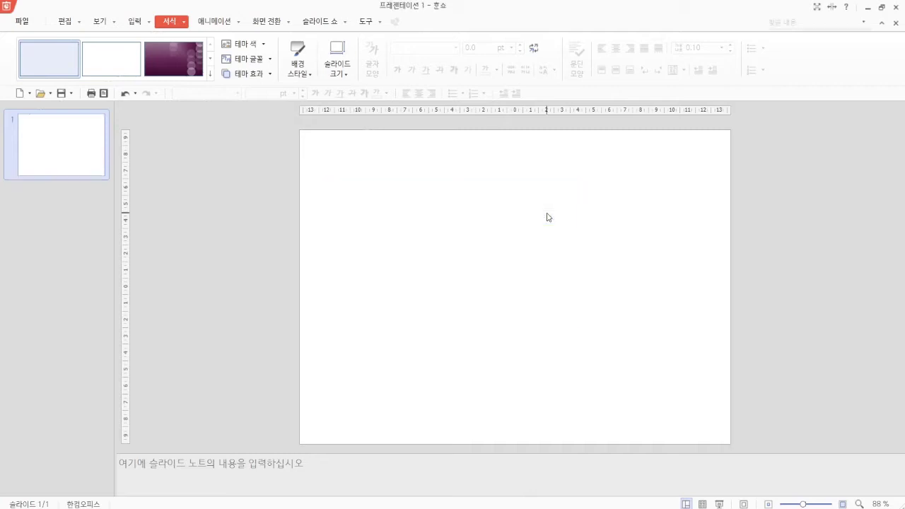
- Open the slide master view and select the top-level master slide
left_click(103, 23)
left_click(177, 69)
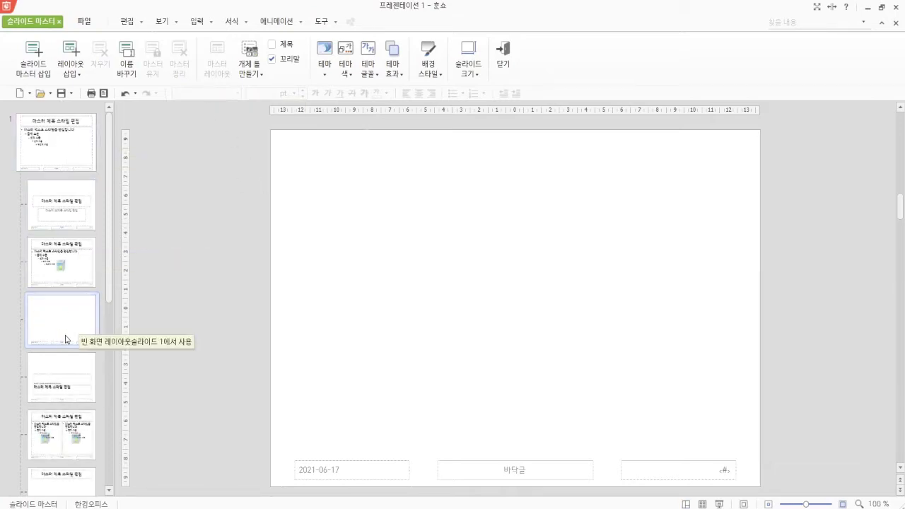
left_click(43, 143)
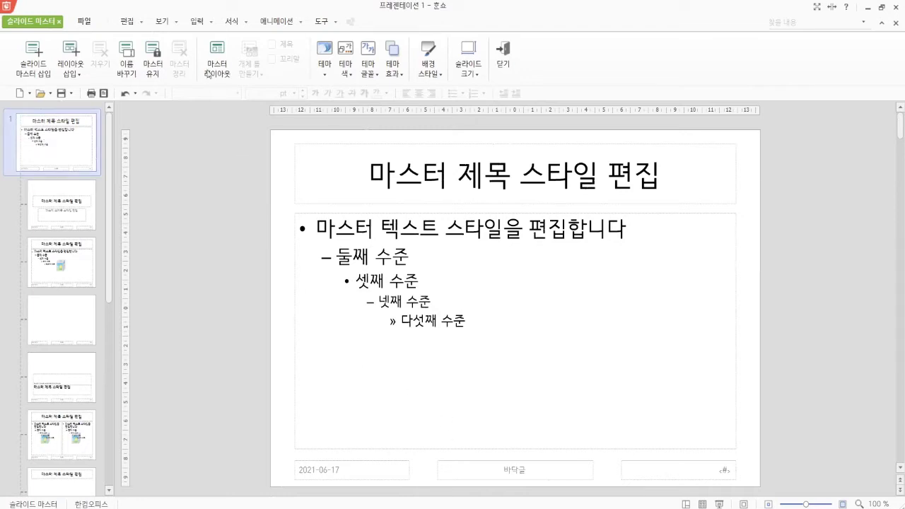
- Draw a cross shape about 84 × 14 mm in the master's lower-right corner and give it a dark blue shaded style
left_click(196, 23)
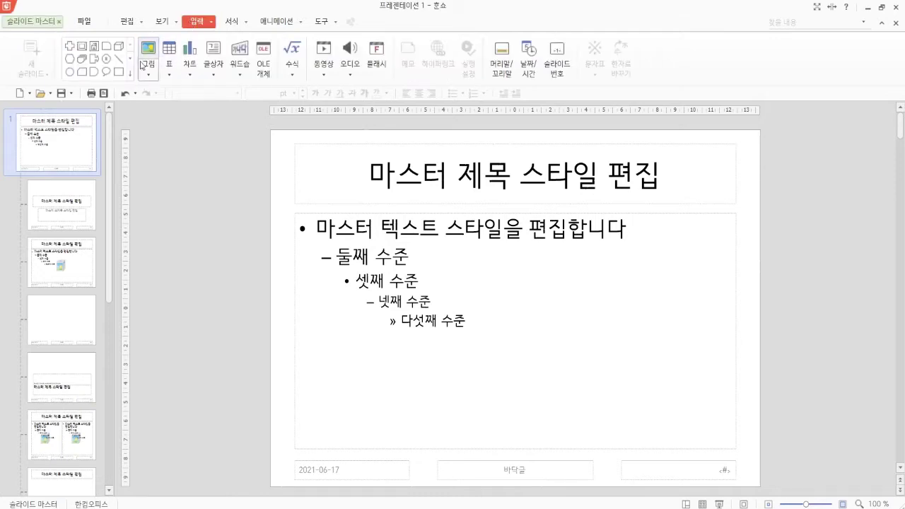
left_click(131, 73)
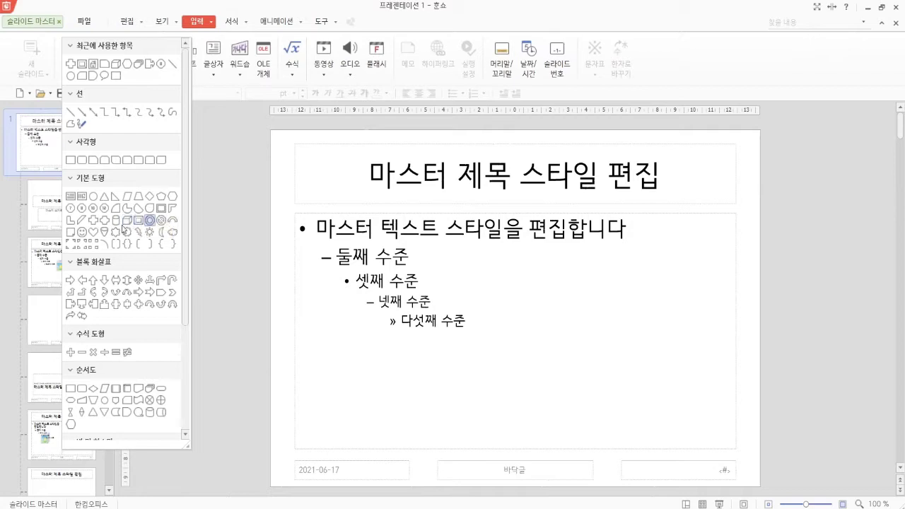
left_click(94, 225)
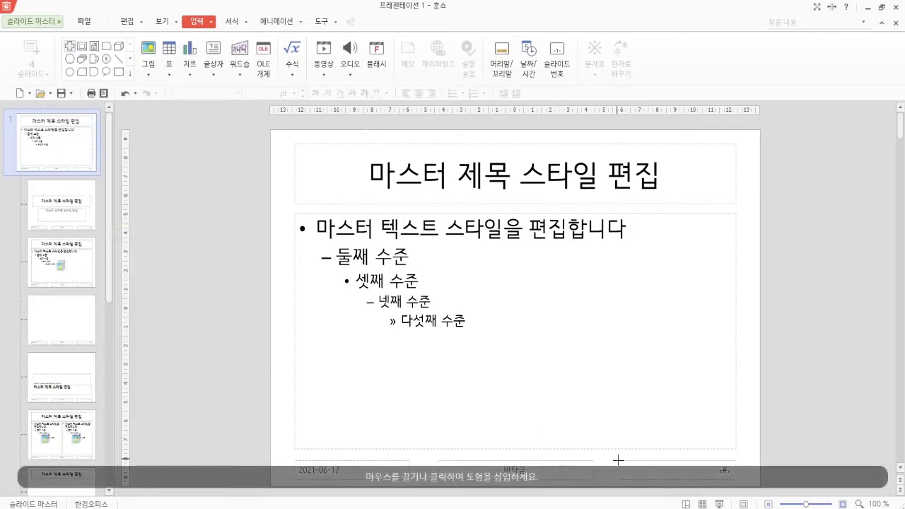
left_click_drag(620, 460, 760, 487)
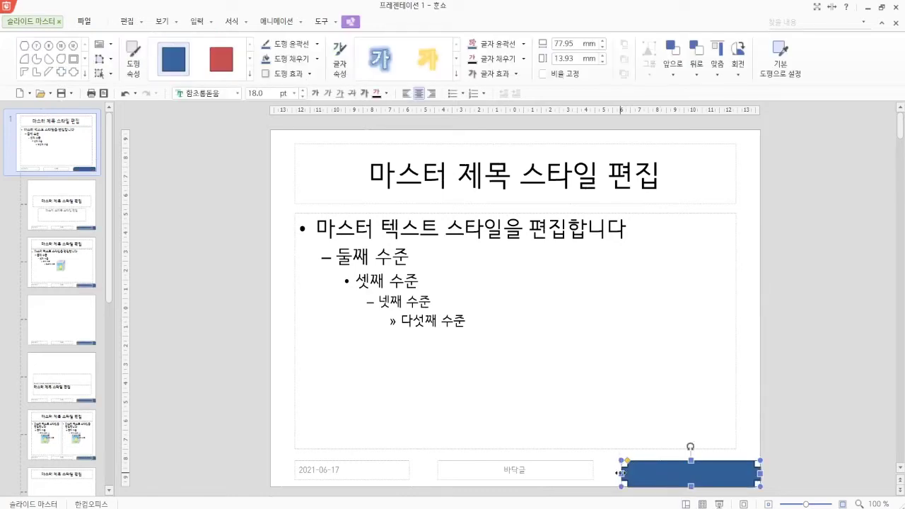
left_click_drag(622, 474, 611, 473)
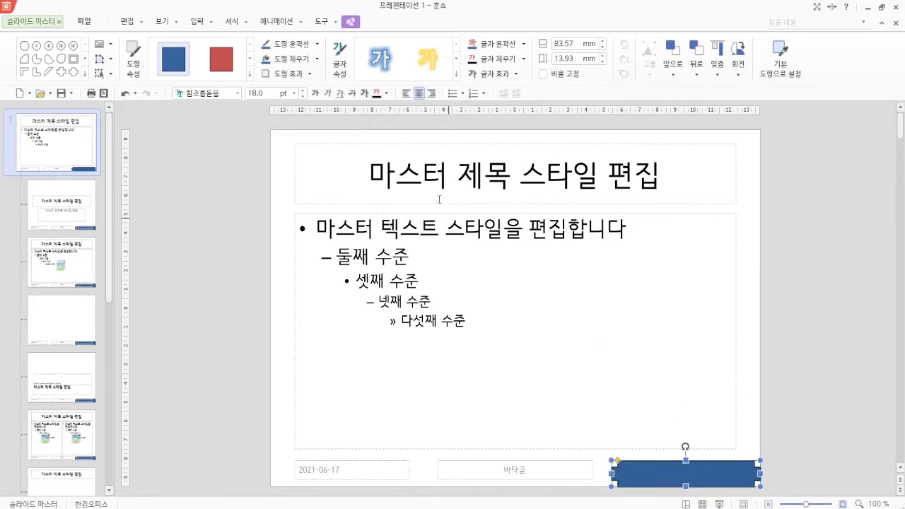
left_click(249, 79)
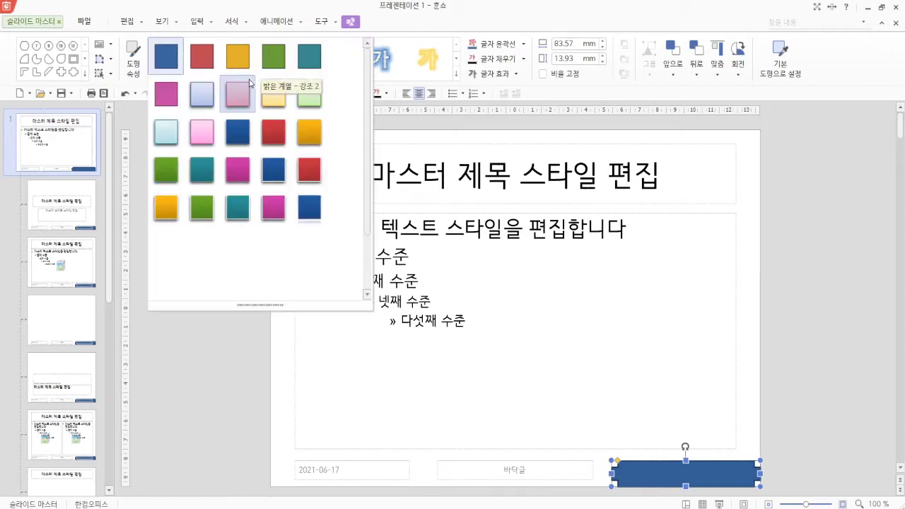
left_click(239, 133)
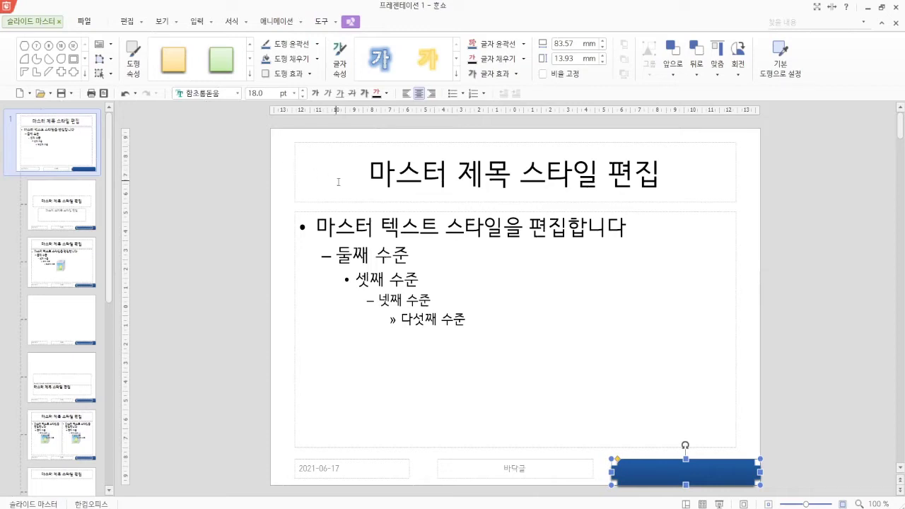
- Format the blue shape's text as 바탕 font, 20 pt, bold with a shadow
left_click(226, 92)
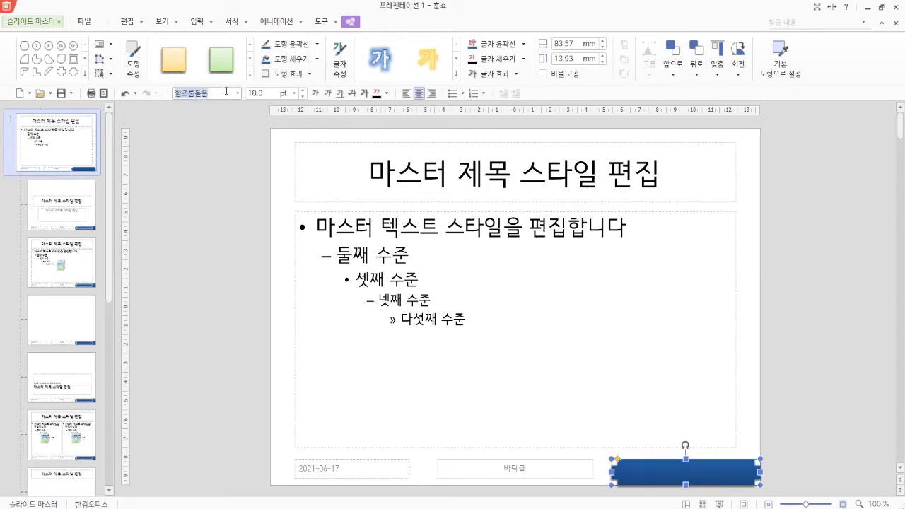
type("qkxk")
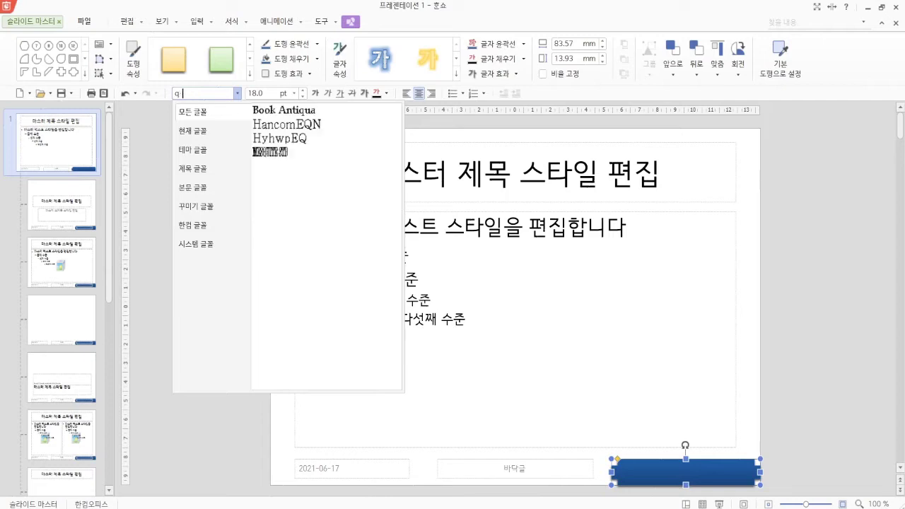
type("d")
key("Return")
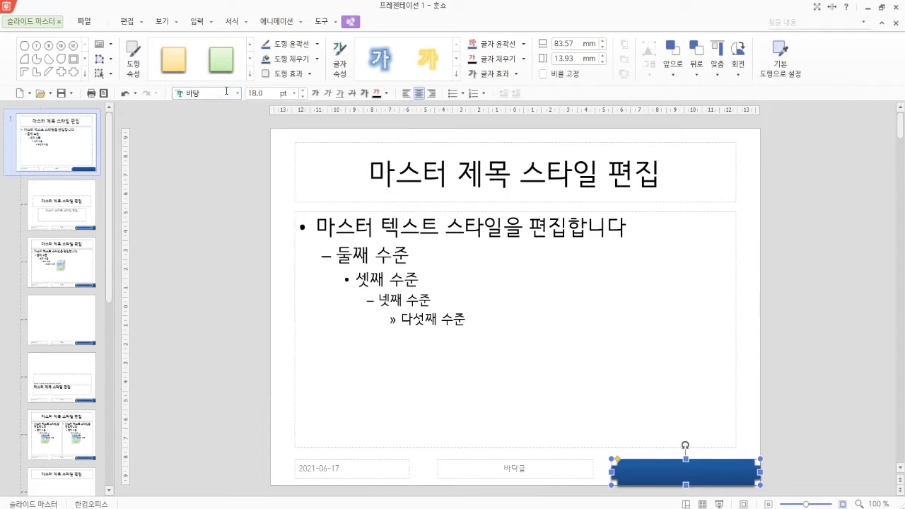
left_click(267, 91)
type("20")
key("Return")
left_click(315, 93)
left_click(364, 92)
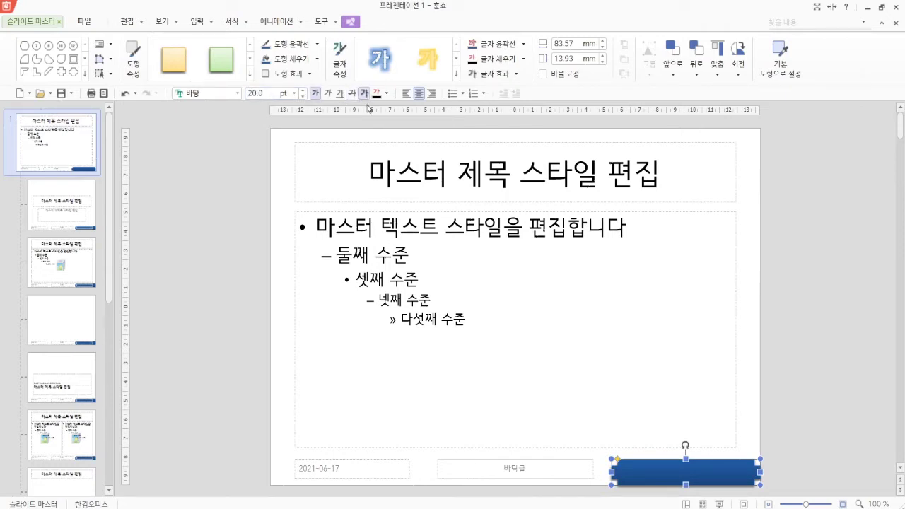
- Enter the text "Light Pollution" in the blue shape and close the slide master view
double_click(656, 465)
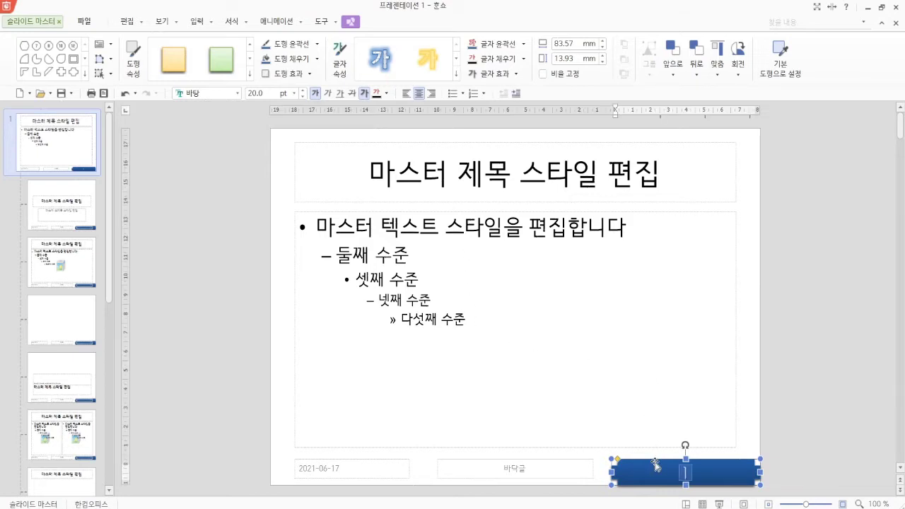
type("Light Po")
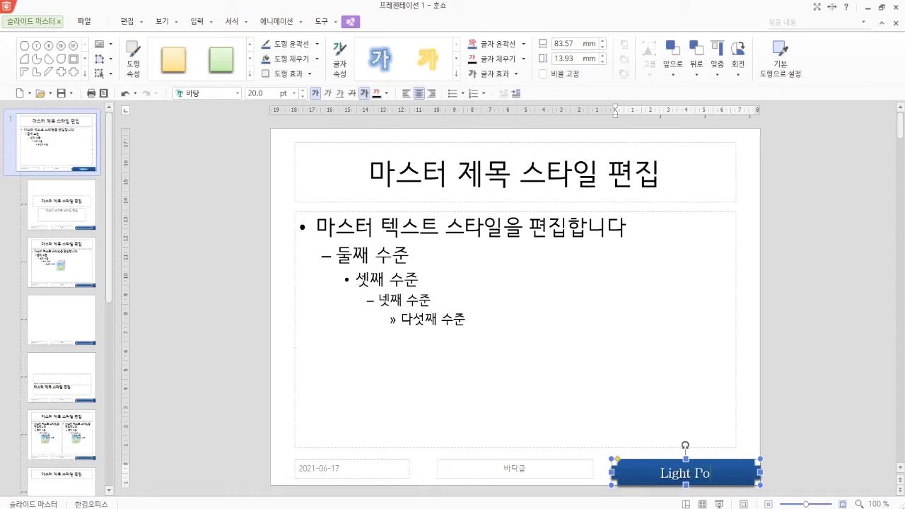
type("llution")
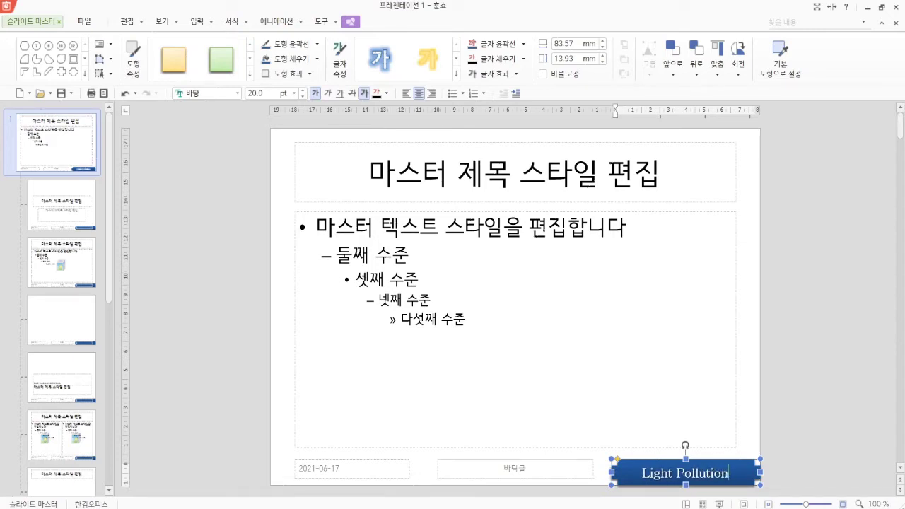
left_click(31, 21)
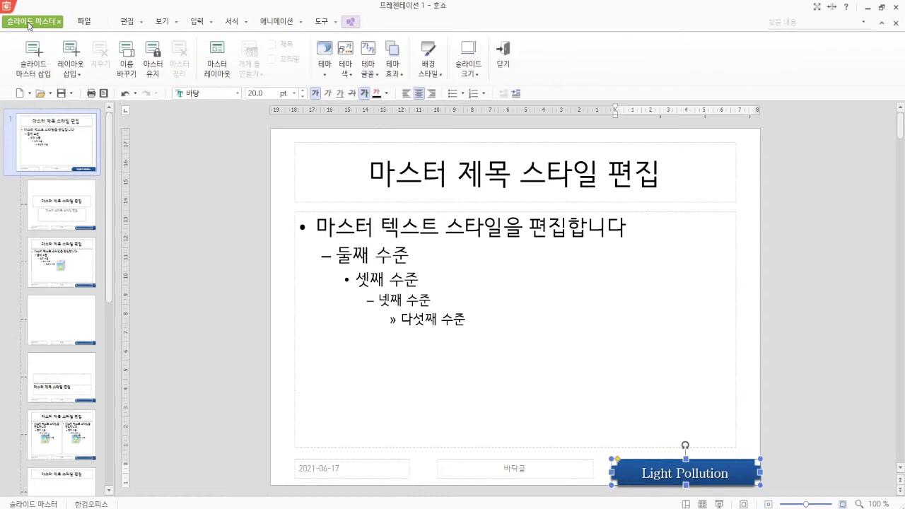
left_click(502, 56)
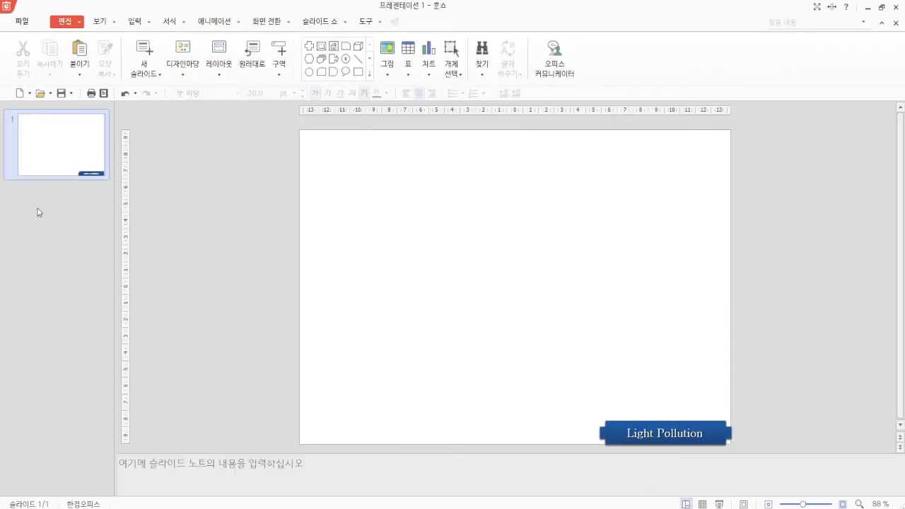
- Add three new slides after slide 1 to make a four-slide presentation
right_click(62, 216)
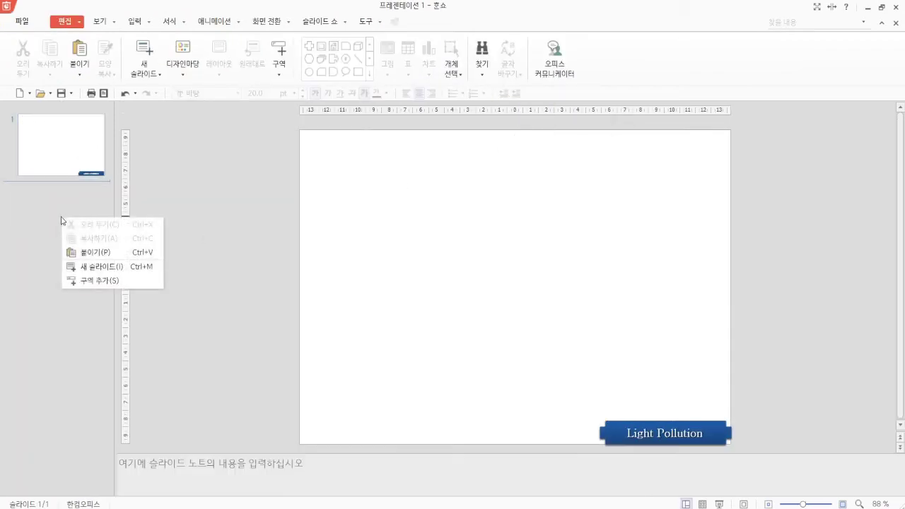
left_click(85, 265)
right_click(56, 309)
left_click(75, 356)
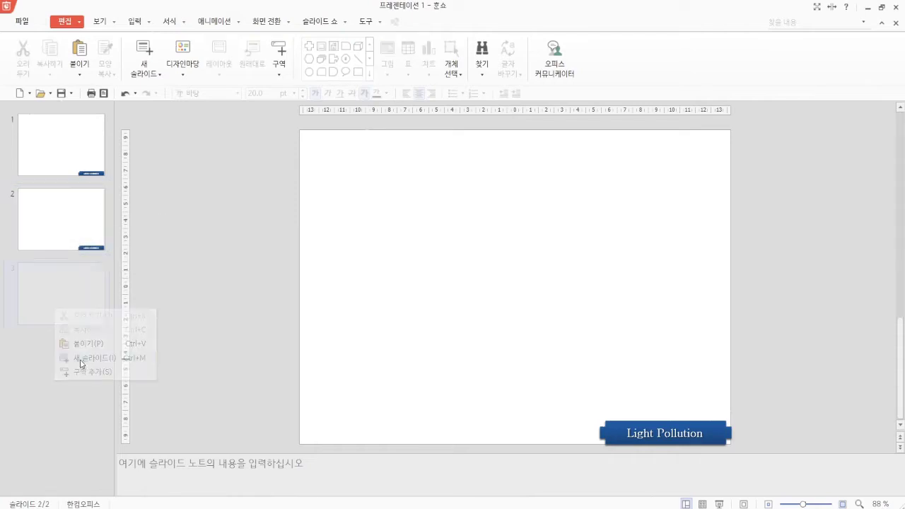
right_click(62, 364)
left_click(78, 411)
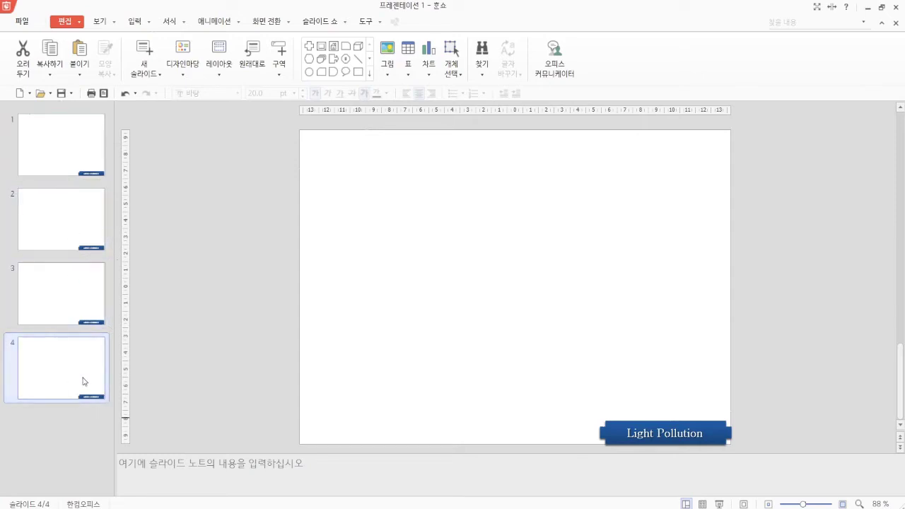
- Draw a wide hexagon about 222 × 32 mm on slide 1 and place it centred near the slide's upper edge
left_click(61, 154)
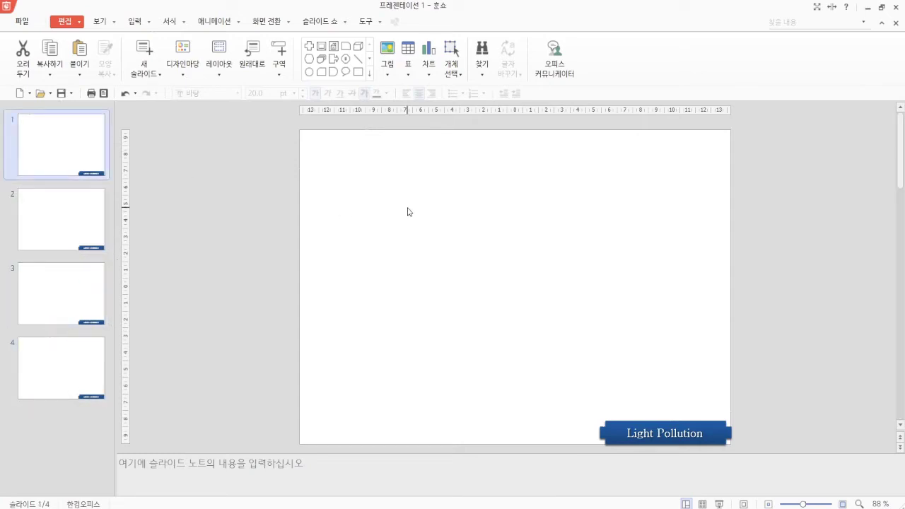
left_click(135, 21)
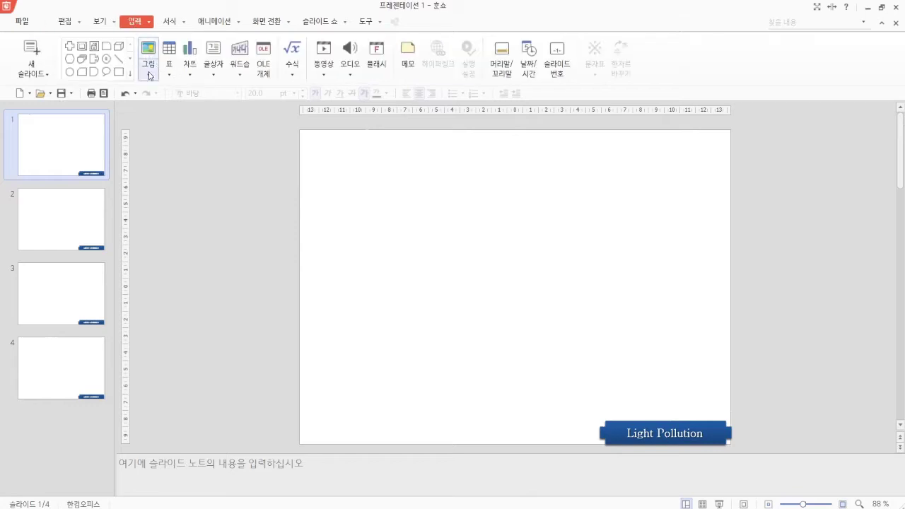
left_click(130, 76)
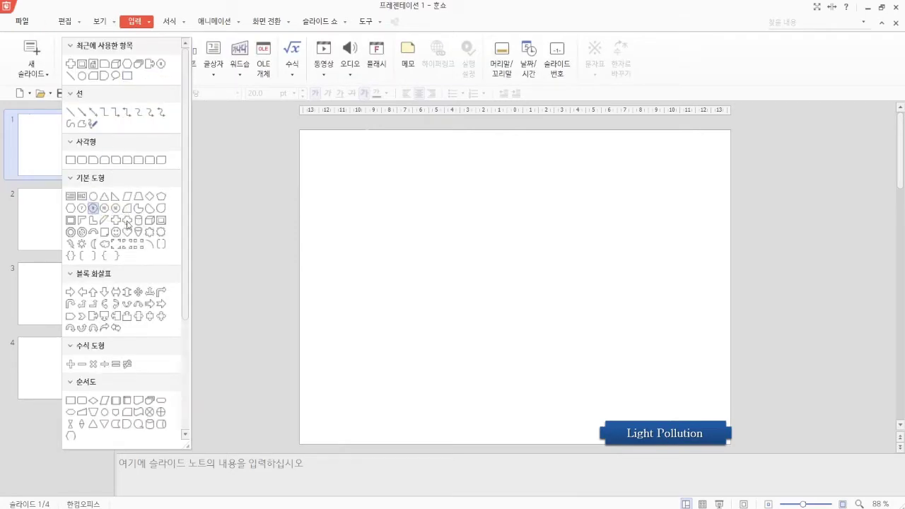
left_click(71, 208)
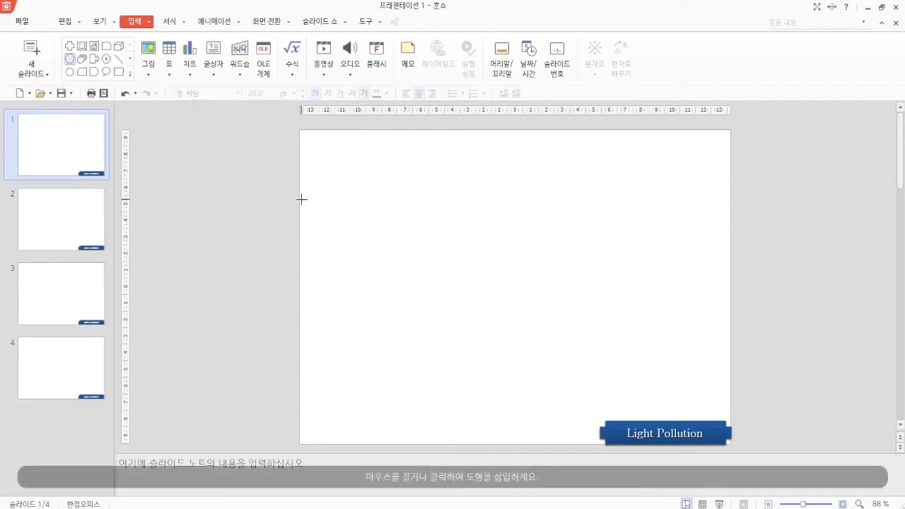
mouse_move(356, 149)
left_mouse_down()
mouse_move(614, 186)
mouse_move(675, 204)
mouse_move(703, 200)
left_mouse_up()
left_click_drag(564, 205, 550, 197)
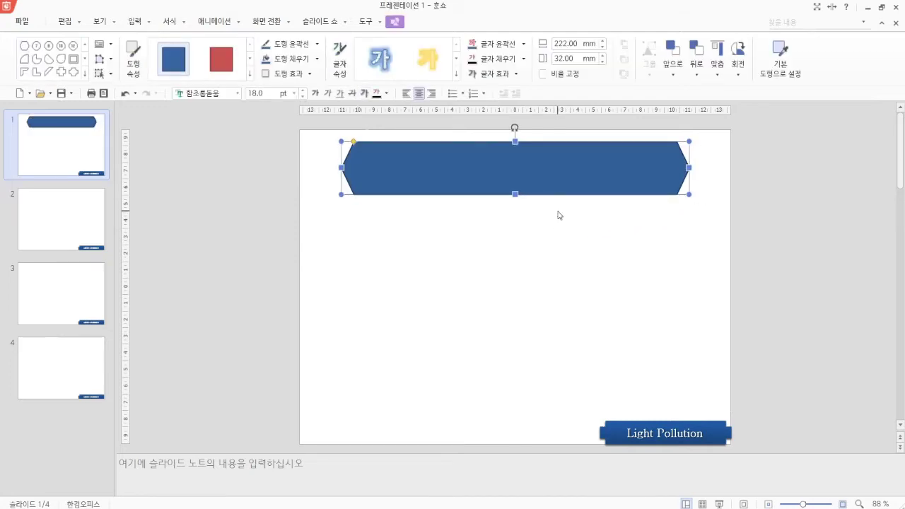
- Fill the hexagon on slide 1 with the preset red, orange and white gradient
left_click(318, 60)
left_click(346, 169)
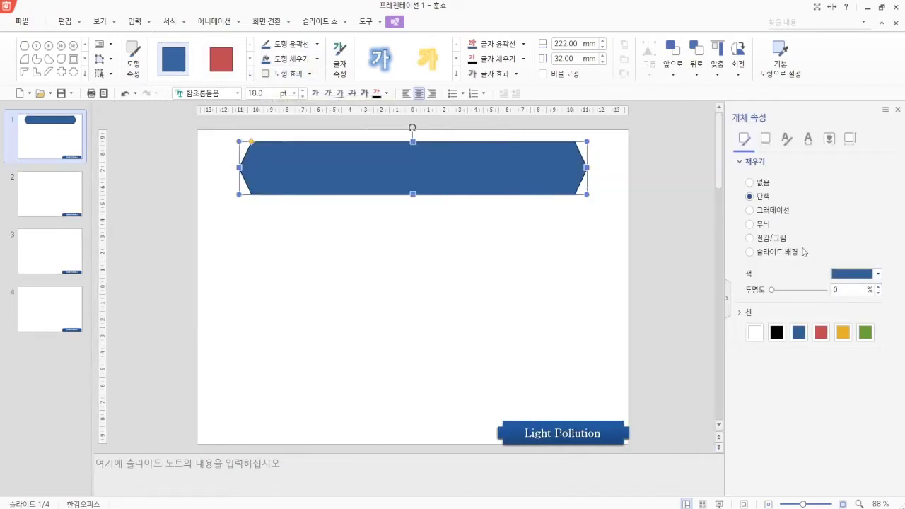
left_click(770, 214)
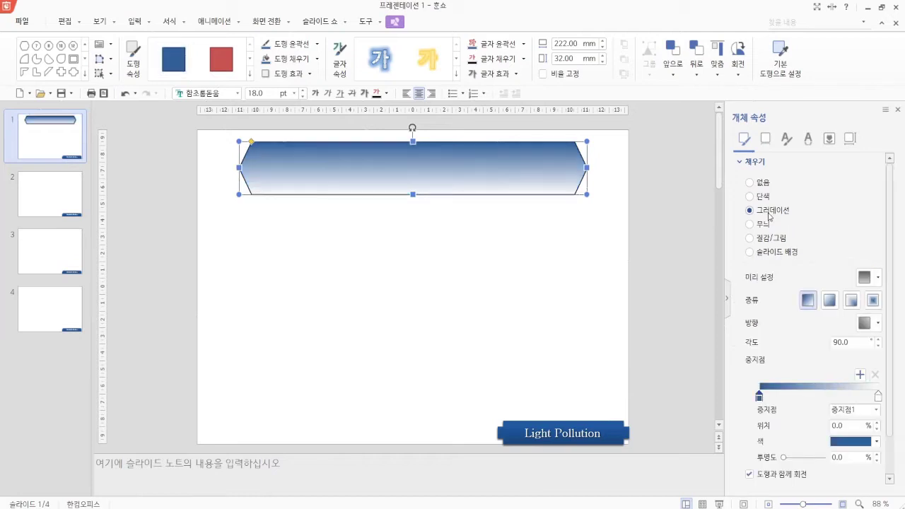
left_click(882, 281)
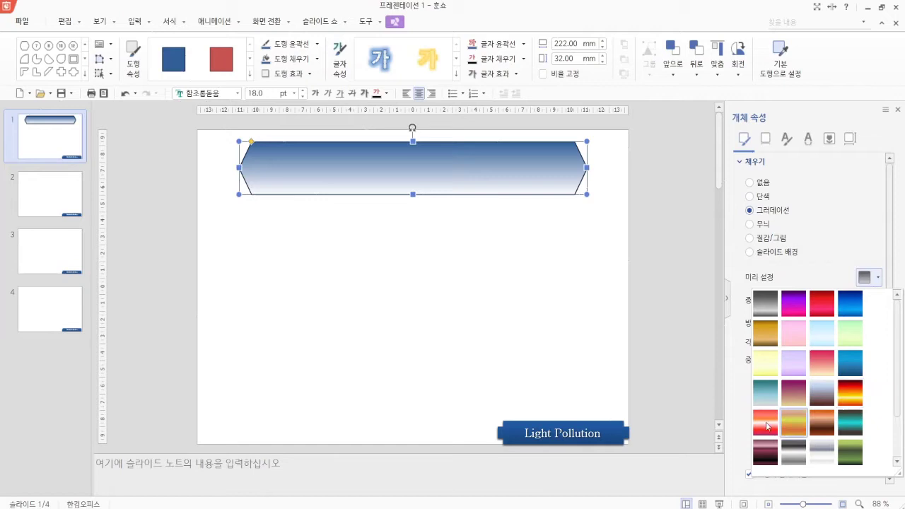
left_click(762, 426)
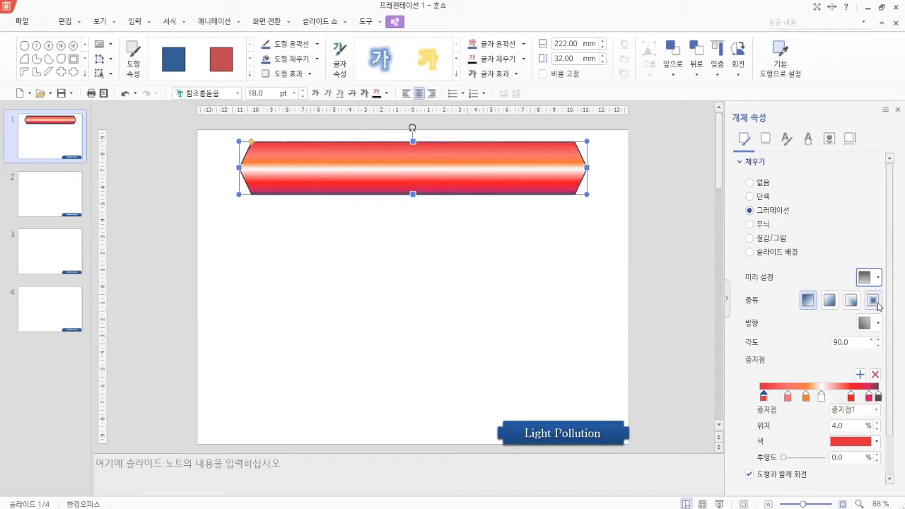
- Make the hexagon's gradient linear with horizontal bands at a 270° angle, dark at the upper edge
left_click(811, 304)
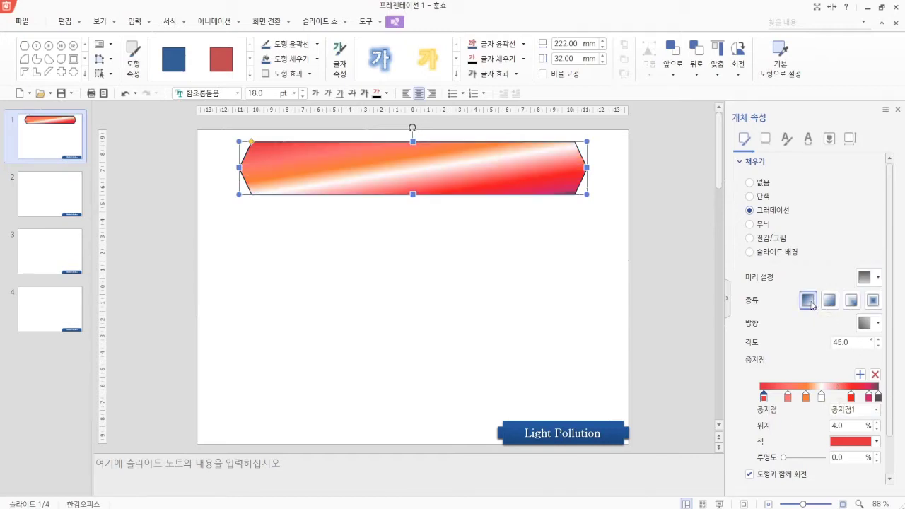
left_click(878, 323)
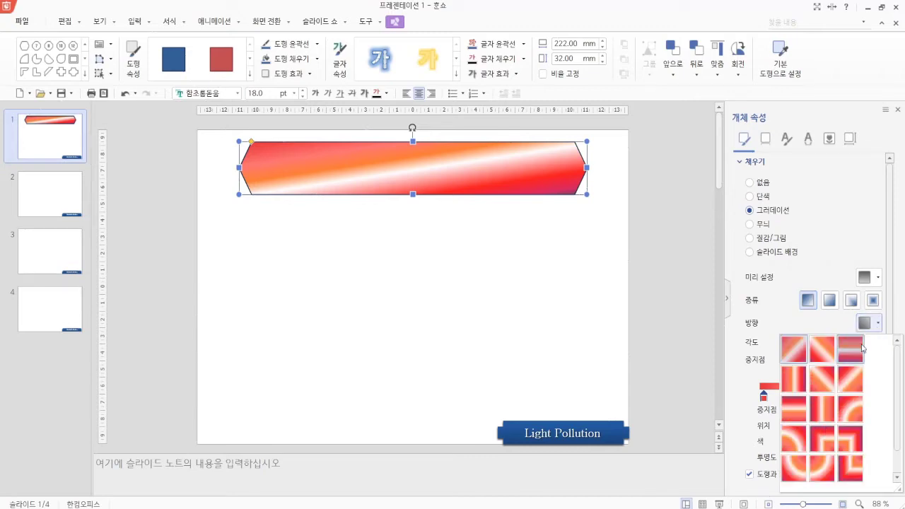
left_click(798, 411)
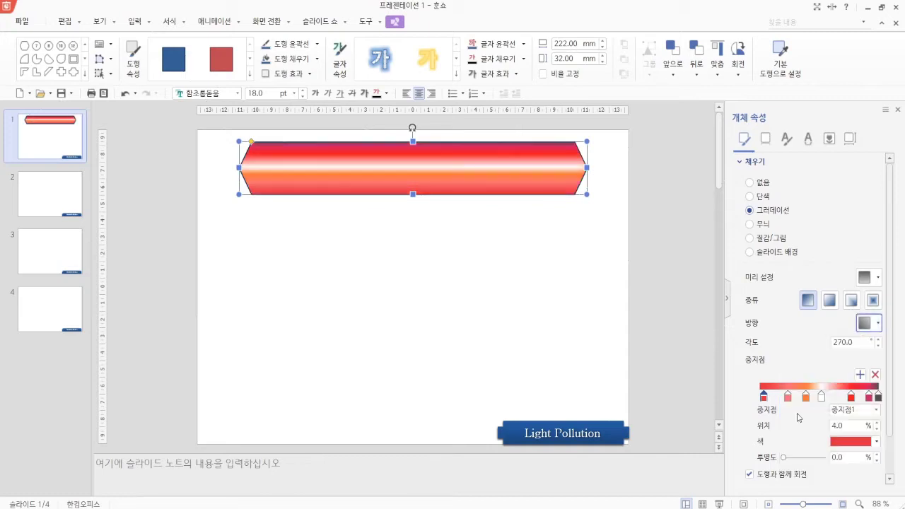
- Give the hexagon a solid magenta outline 3 pt thick
left_click(751, 161)
left_click(747, 206)
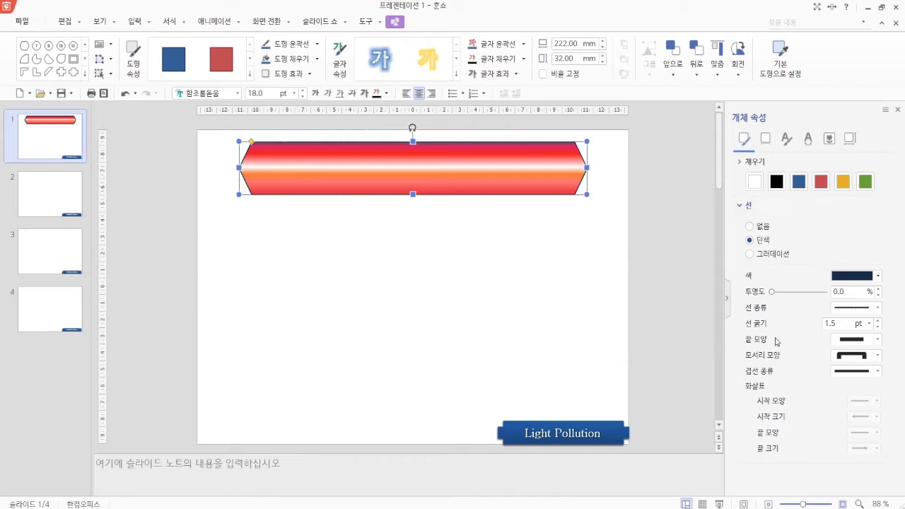
left_click(878, 276)
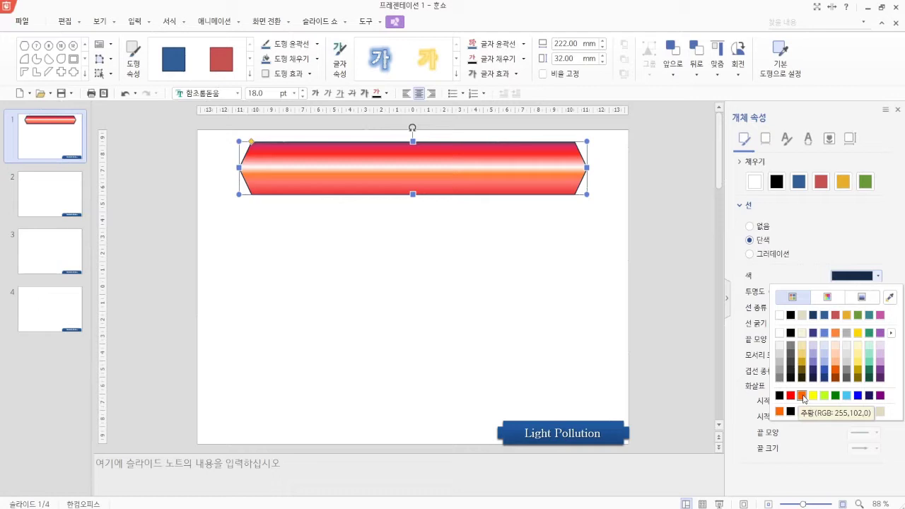
left_click(881, 316)
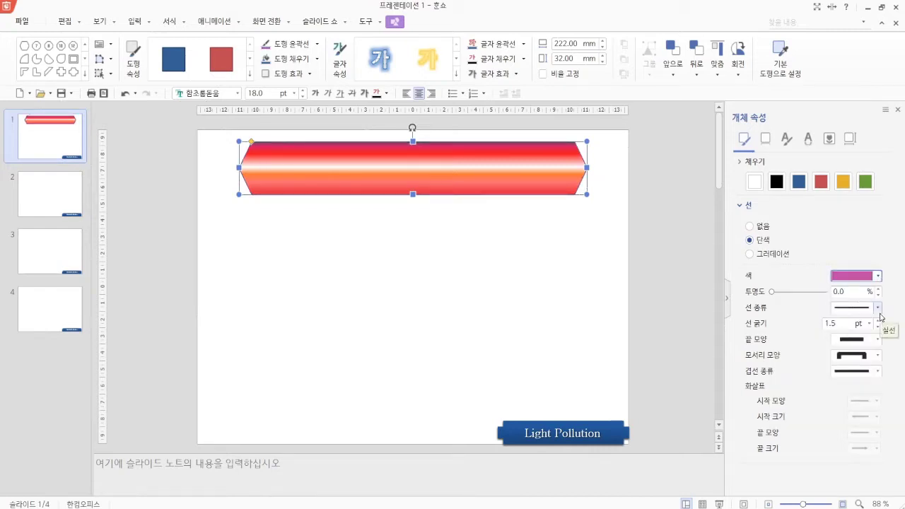
left_click(879, 321)
left_click(879, 321)
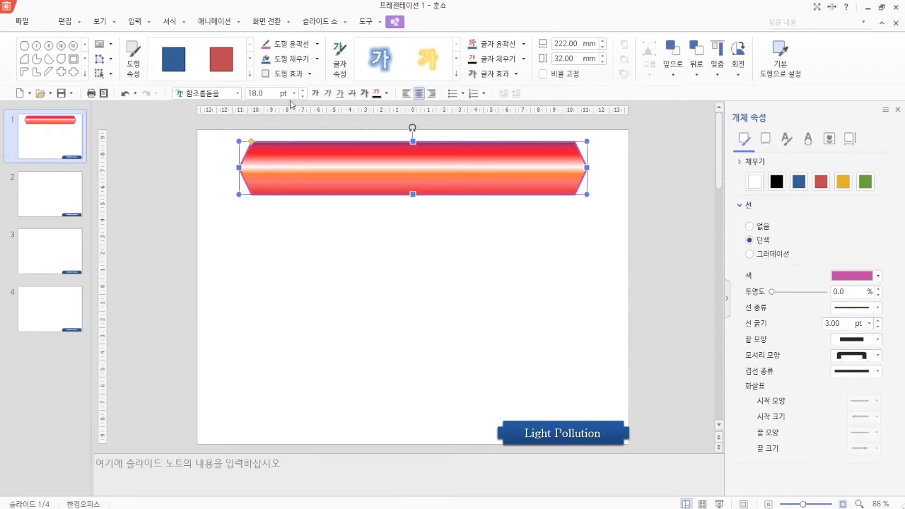
- Apply a preset perspective shadow that falls to the right of the hexagon
left_click(311, 76)
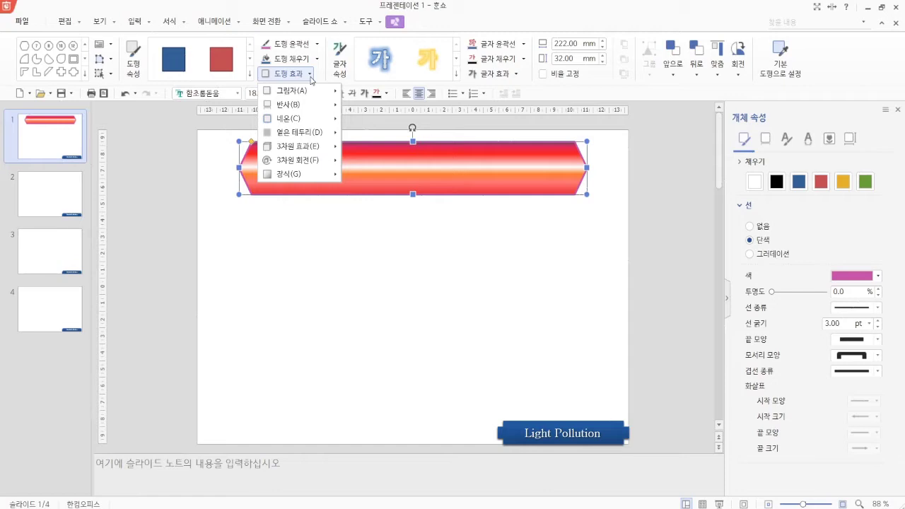
left_click(778, 114)
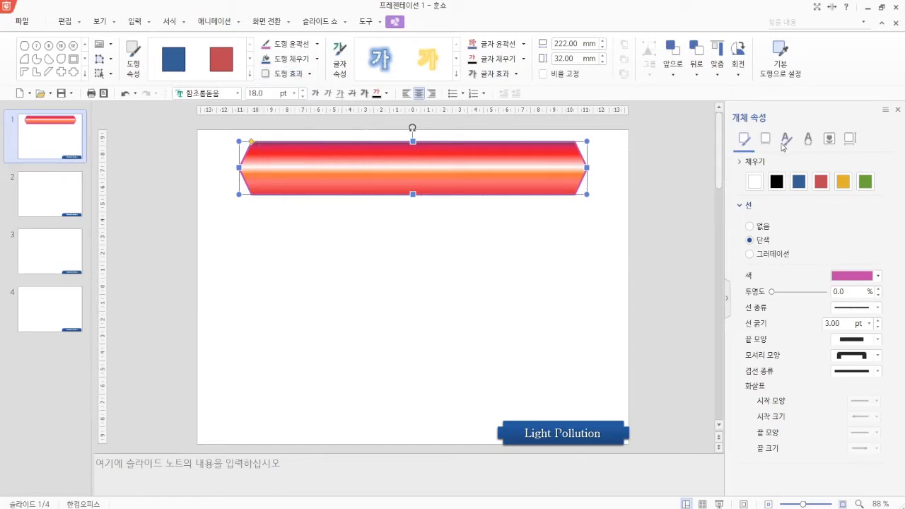
left_click(765, 139)
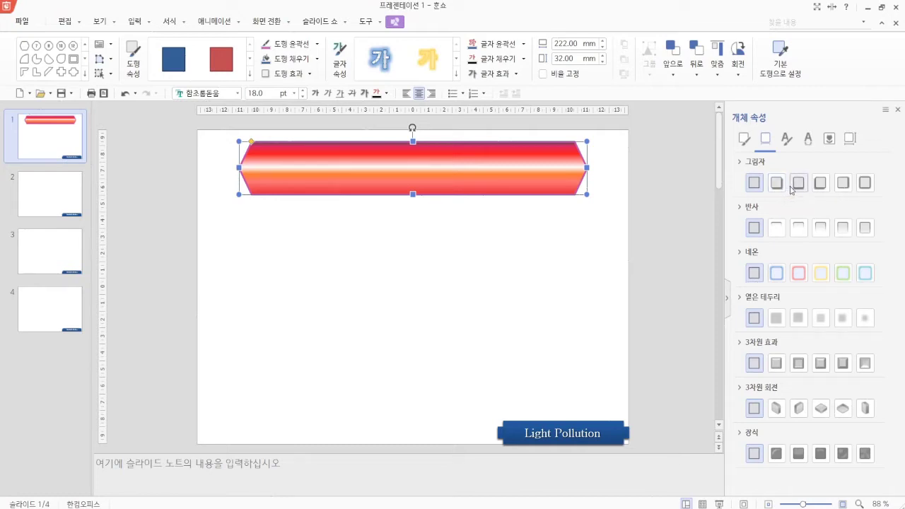
left_click(752, 163)
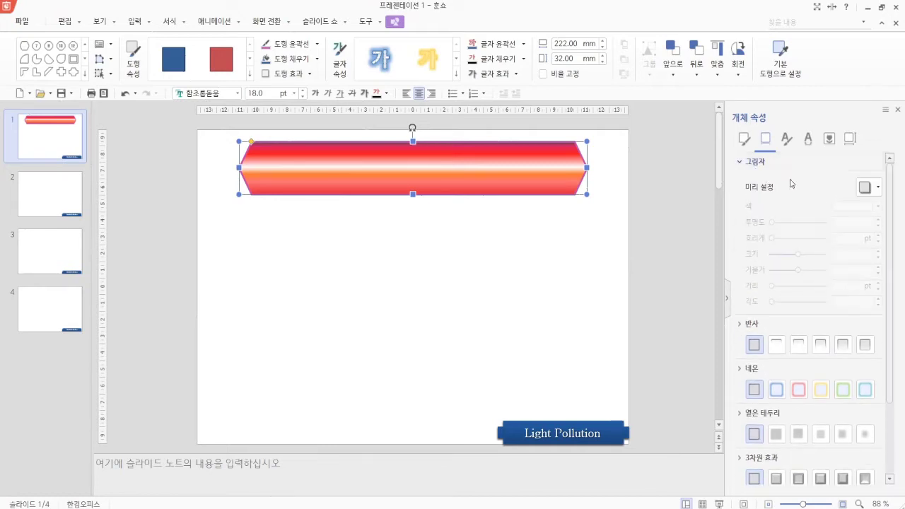
left_click(876, 188)
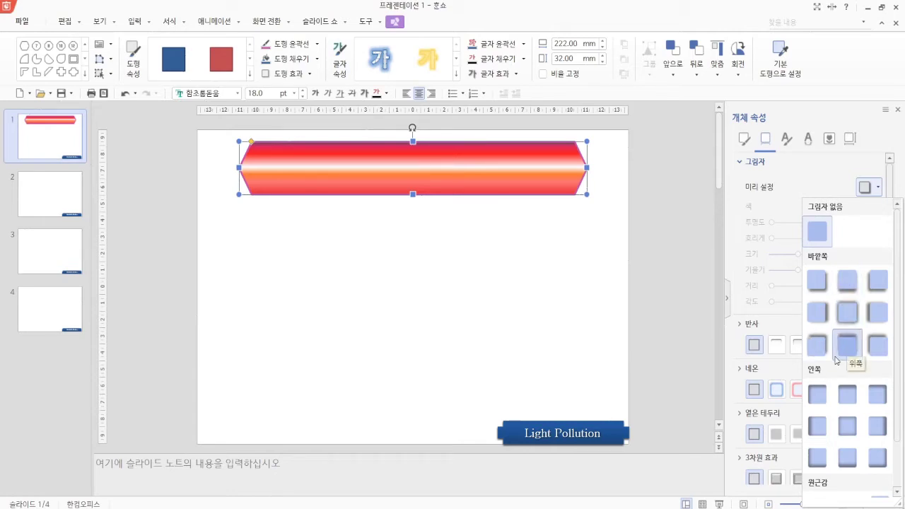
scroll(842, 488, "down", 1)
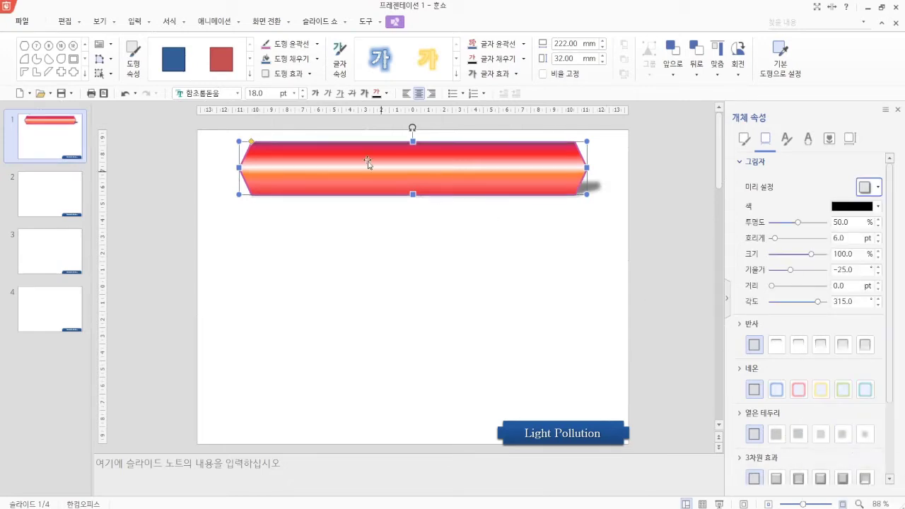
- Set the hexagon's text format to 궁서 font, 60 pt, in yellow-green
left_click(227, 94)
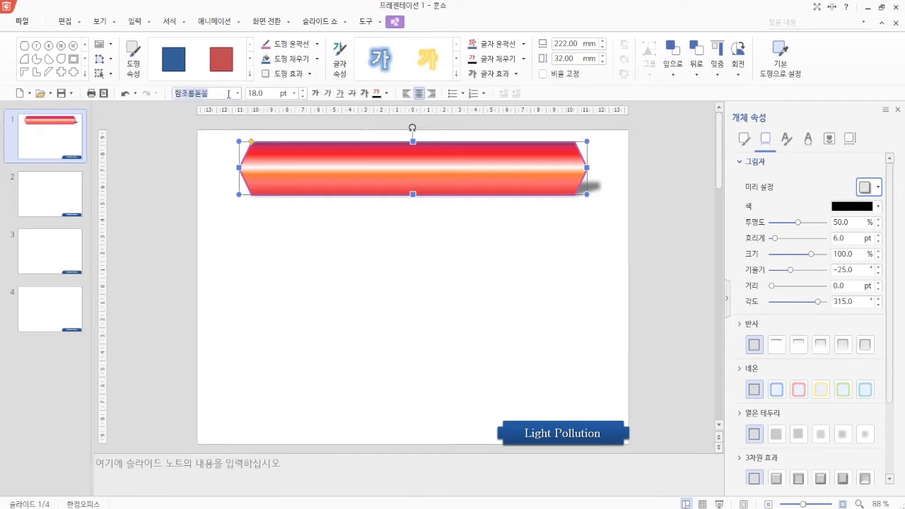
type("궁서")
key("Return")
left_click(263, 94)
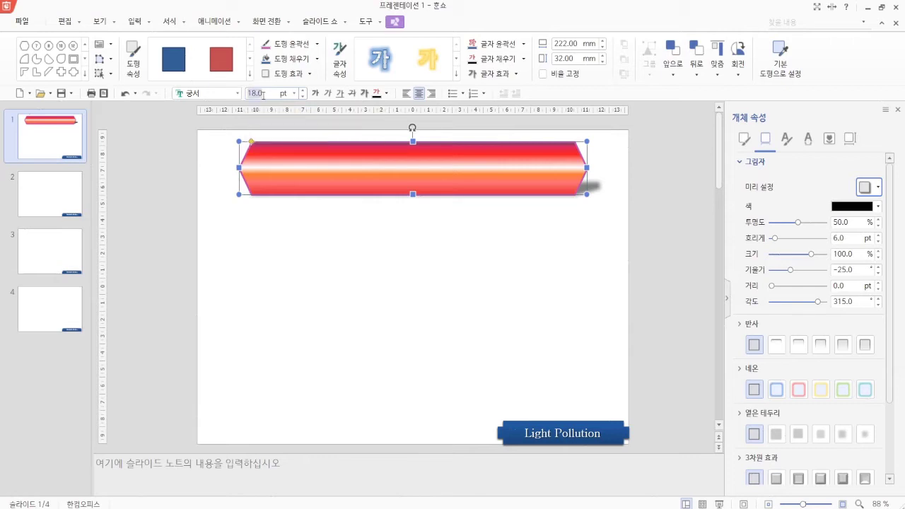
type("60")
left_click(387, 94)
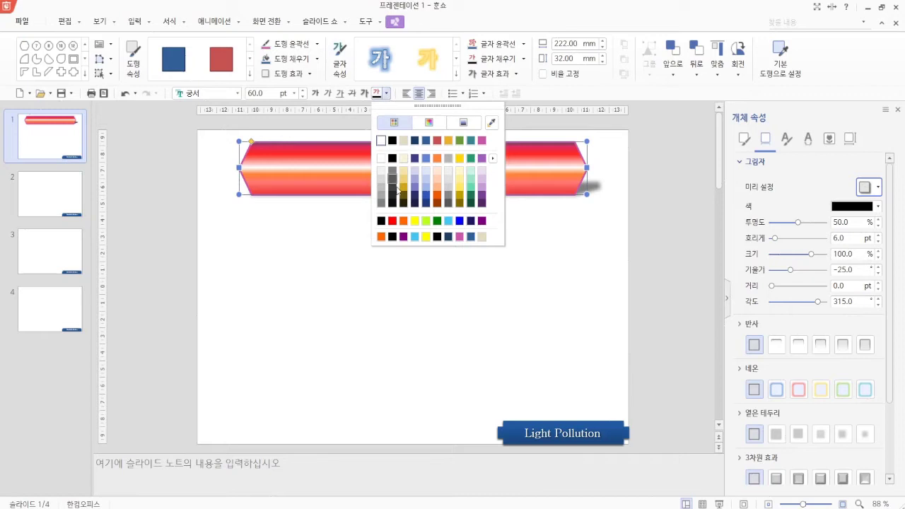
left_click(426, 222)
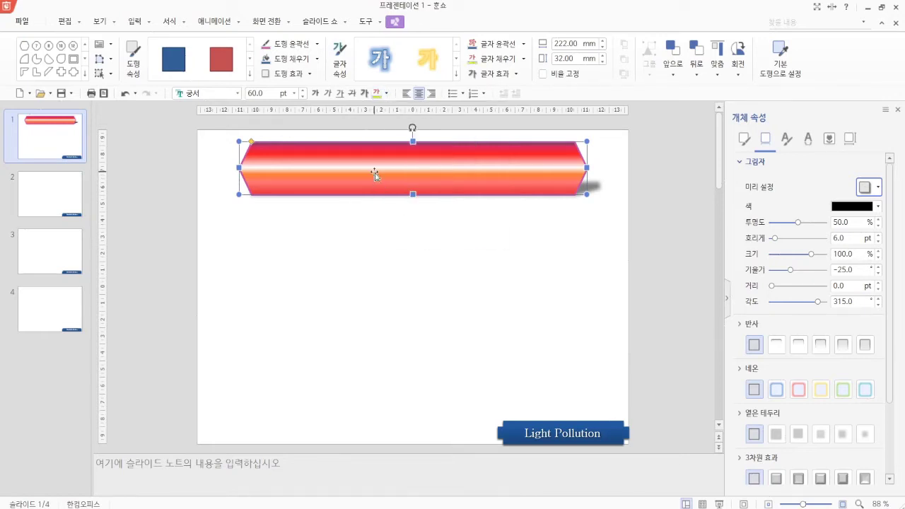
- Enter the title "빛 공해에 대하여" in the hexagon
type("qlc")
key("BackSpace")
key("BackSpace")
key("BackSpace")
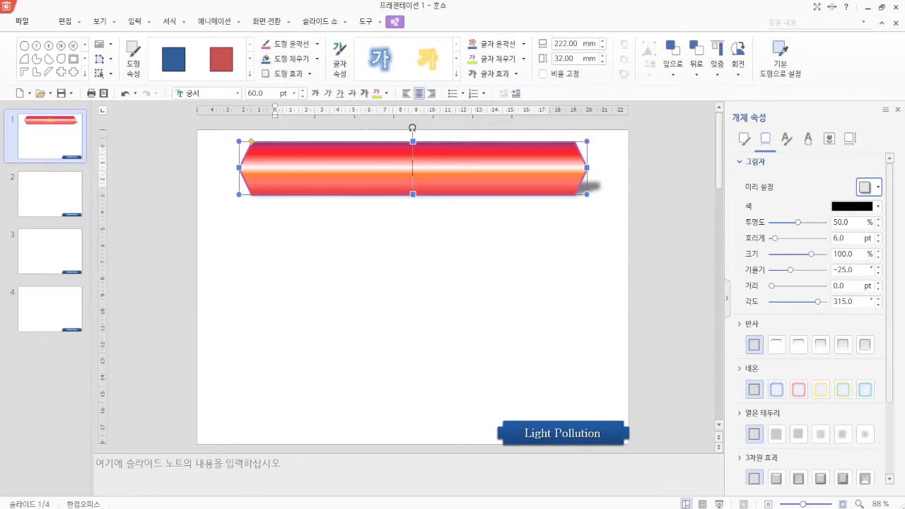
type("비ㅊ 공해에")
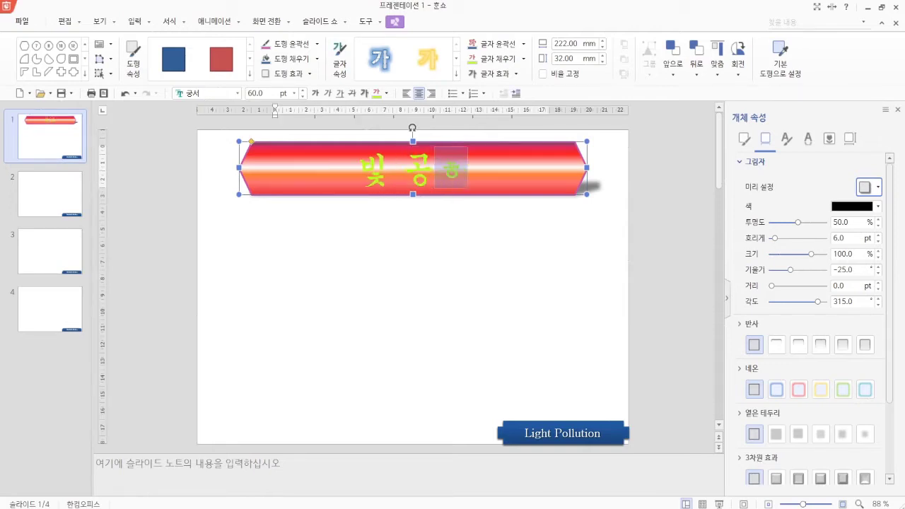
type(" 대하여")
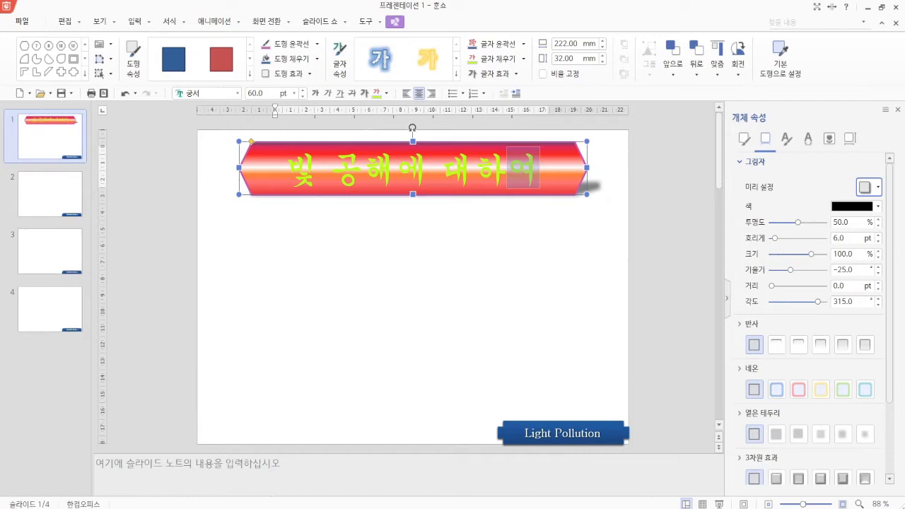
- Add a text shadow to the title in the hexagon
left_click(364, 93)
left_click(379, 146)
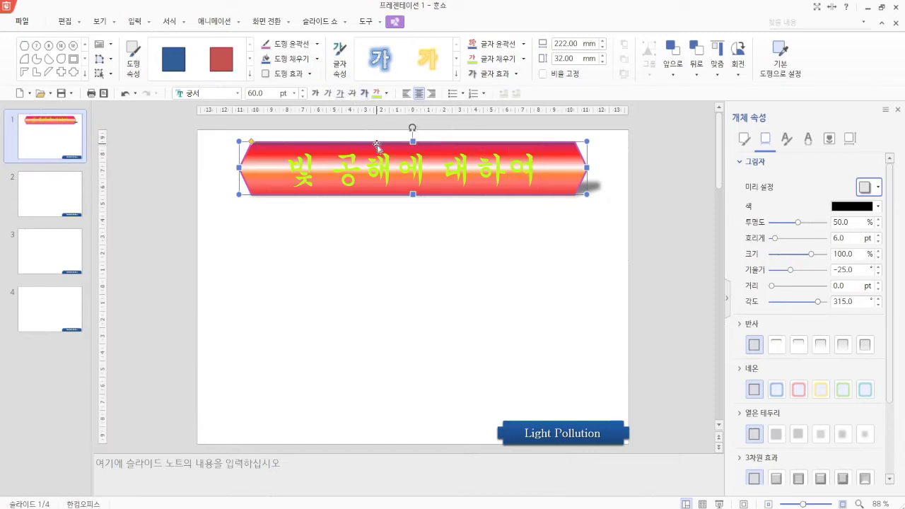
left_click(365, 93)
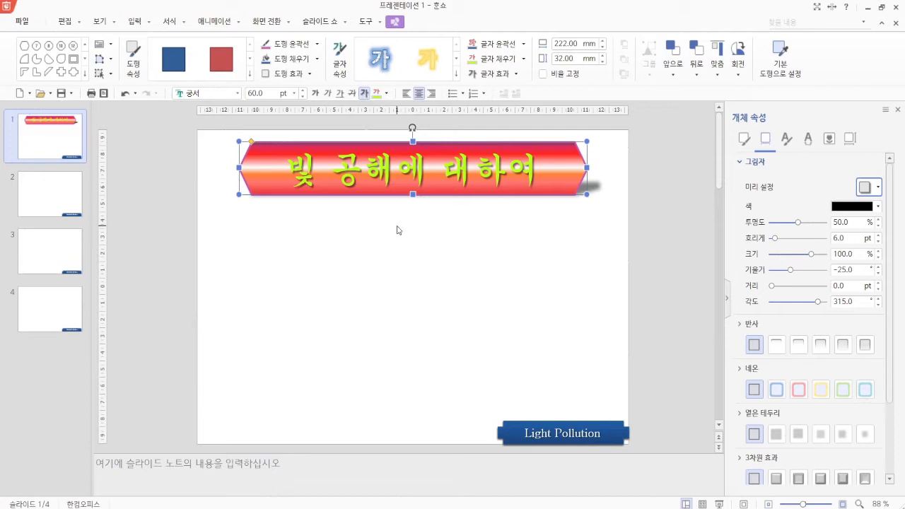
- Draw a sun shape about 66 × 66 mm below the left part of the title hexagon
left_click(135, 21)
left_click(95, 60)
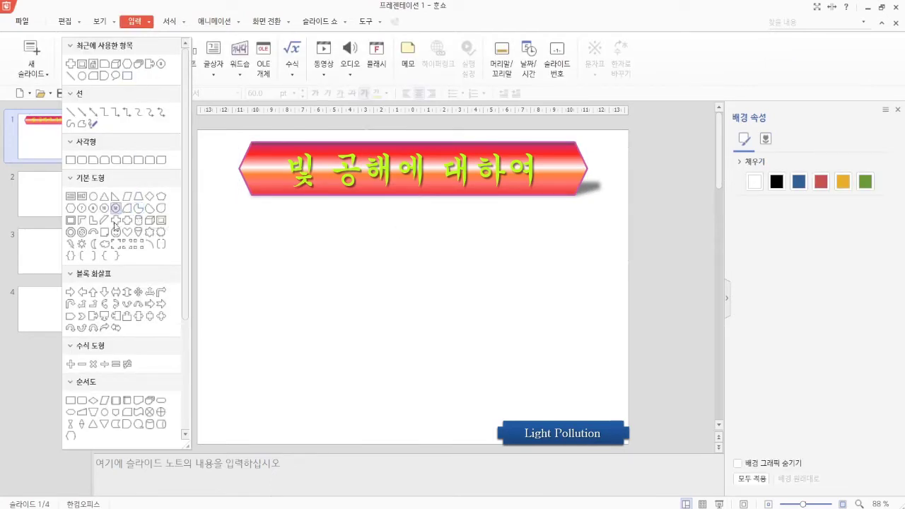
left_click(82, 244)
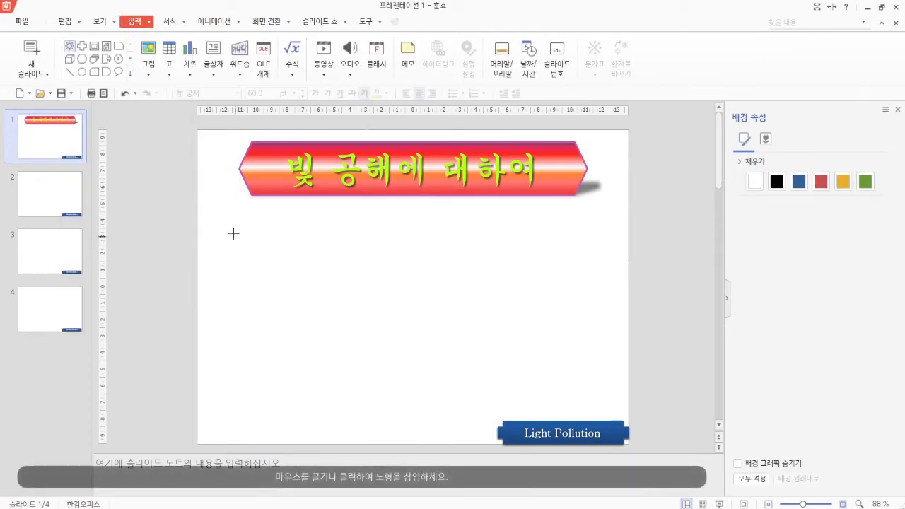
left_click_drag(228, 227, 334, 315)
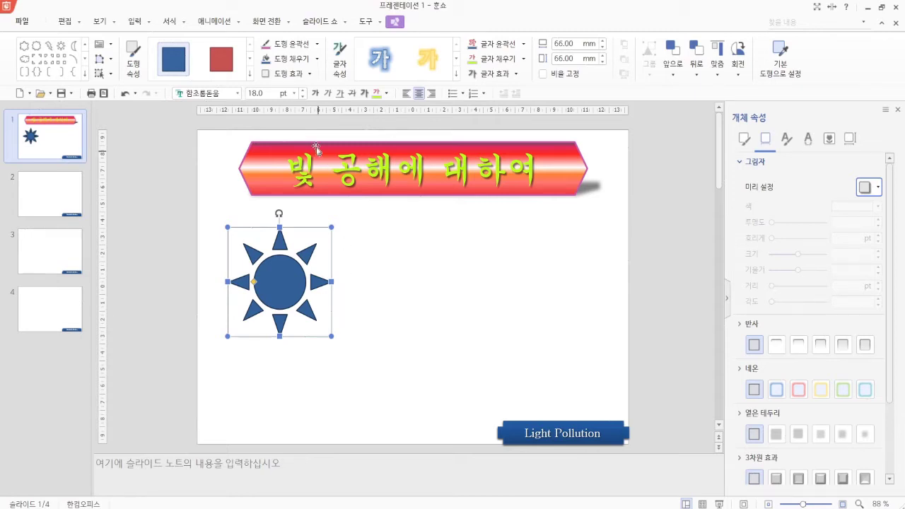
- Fill the sun shape with solid orange and remove its outline
left_click(318, 59)
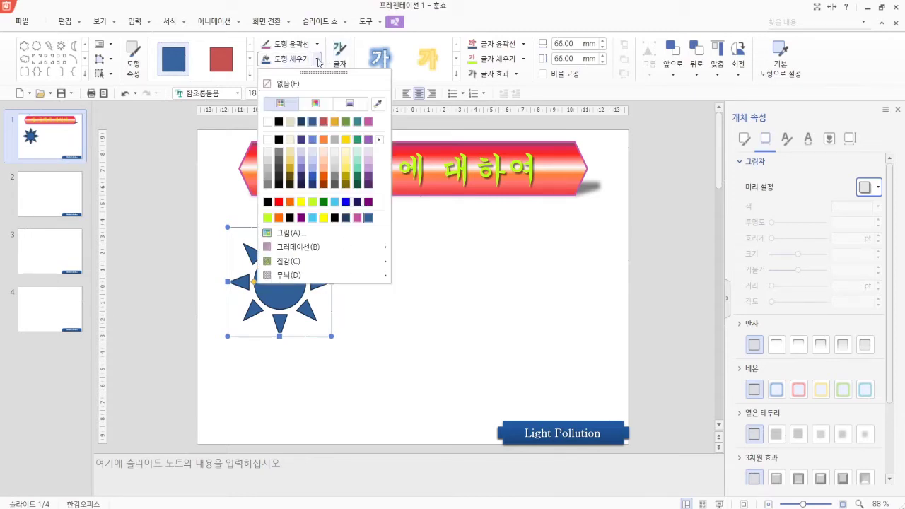
left_click(290, 203)
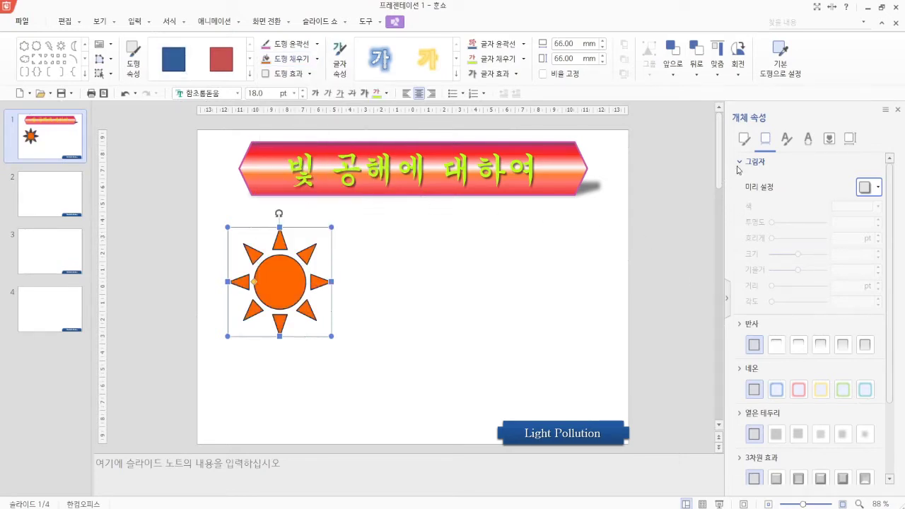
left_click(744, 140)
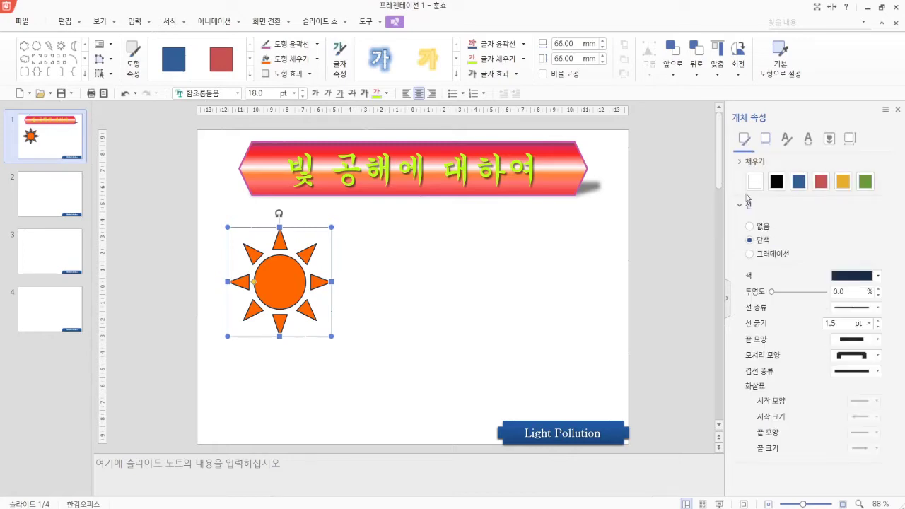
left_click(764, 227)
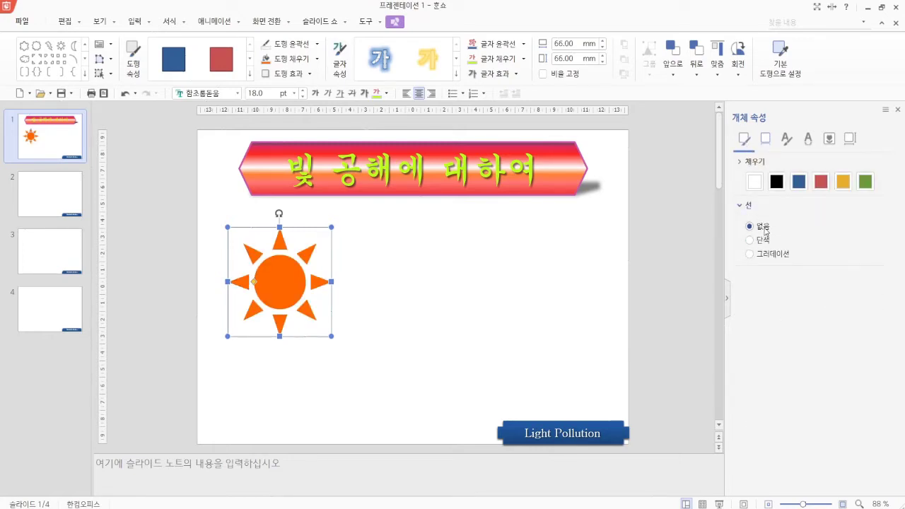
- Apply the centred outer shadow preset to the sun shape
left_click(301, 75)
left_click(767, 141)
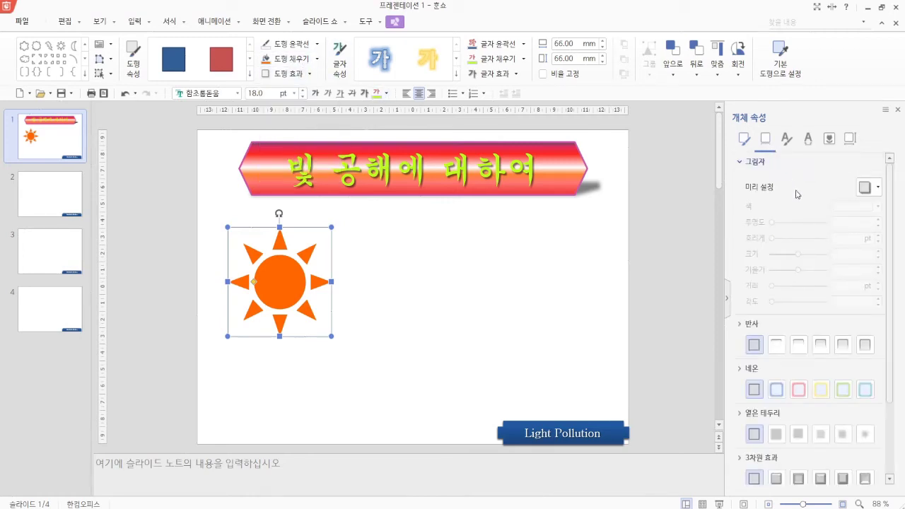
left_click(869, 186)
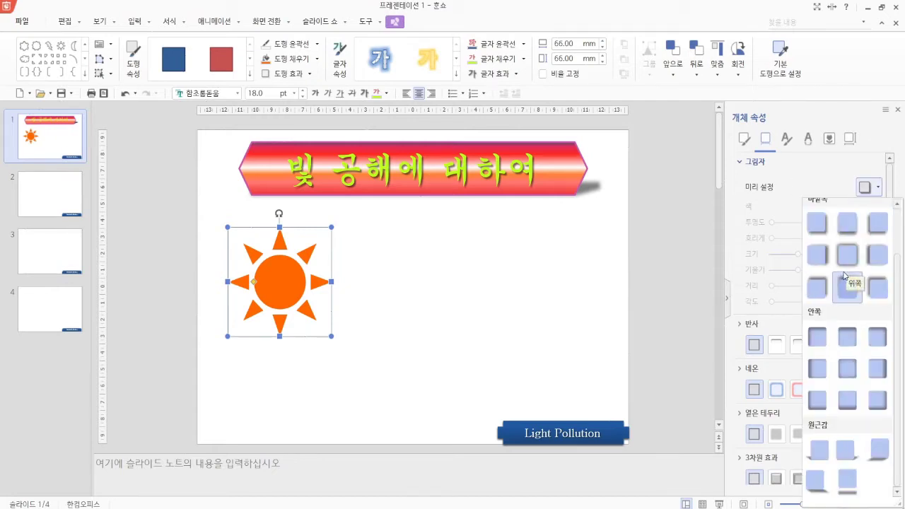
left_click(851, 257)
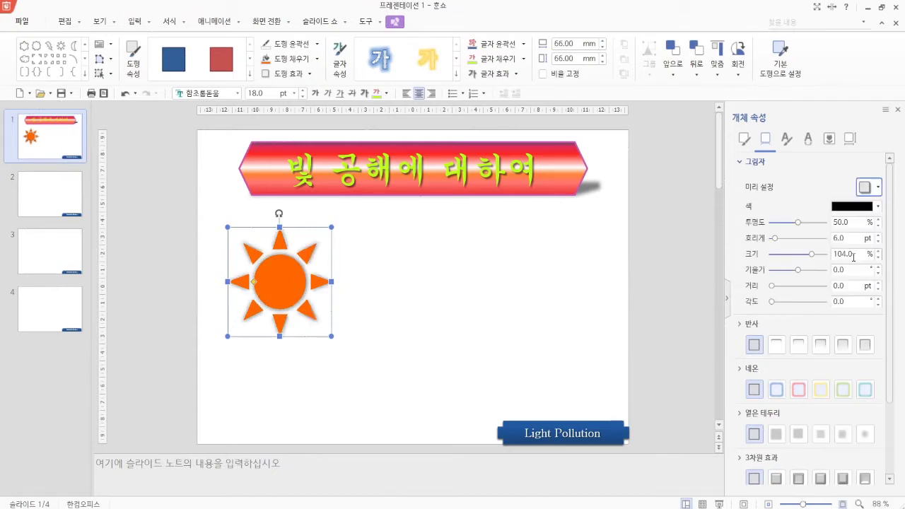
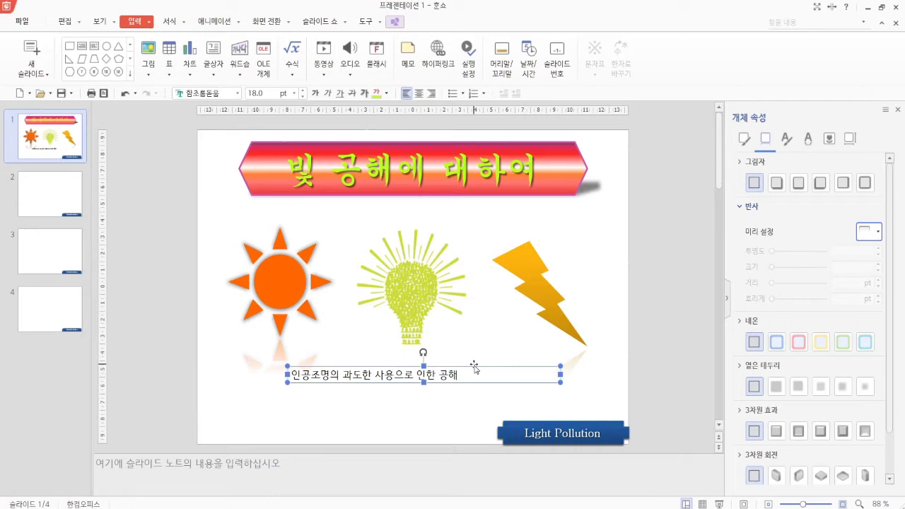
- Format the caption "인공조명의 과도한 사용으로 인한 공해" in 돋움 at 20 pt, bold and underlined
left_click(237, 93)
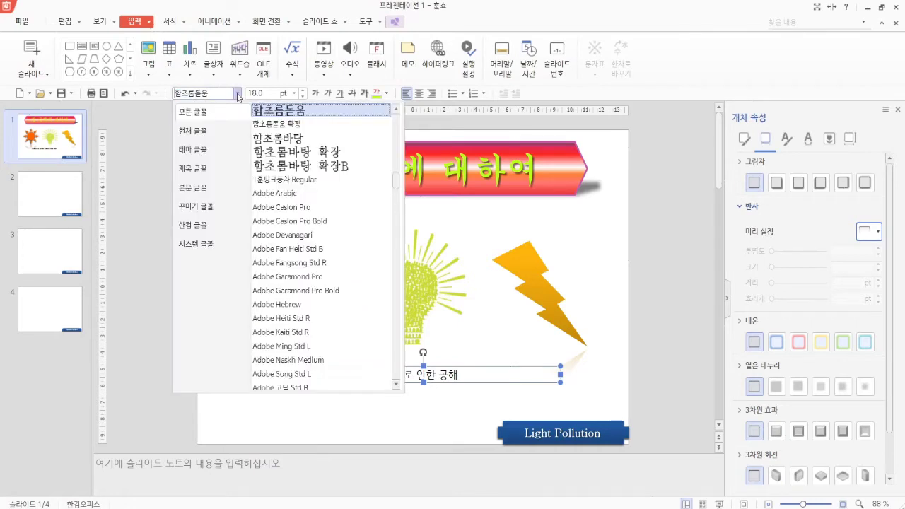
type("돋움")
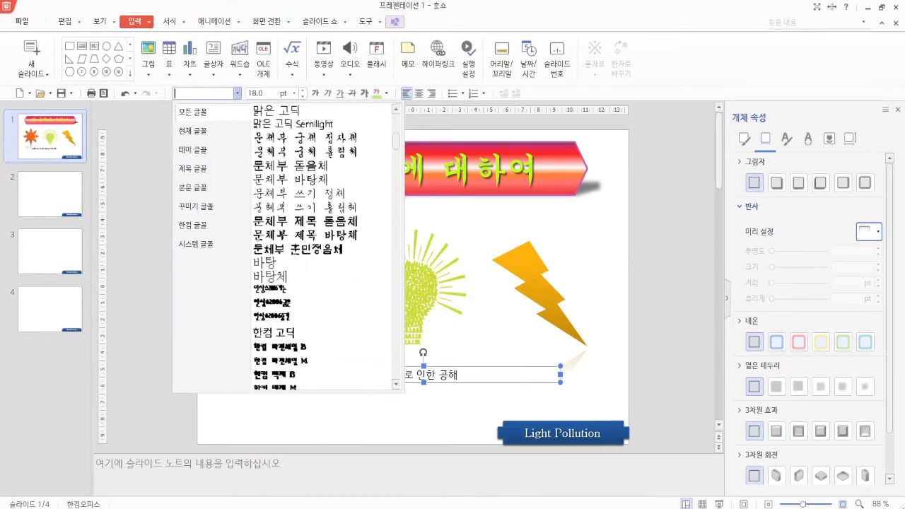
key("Return")
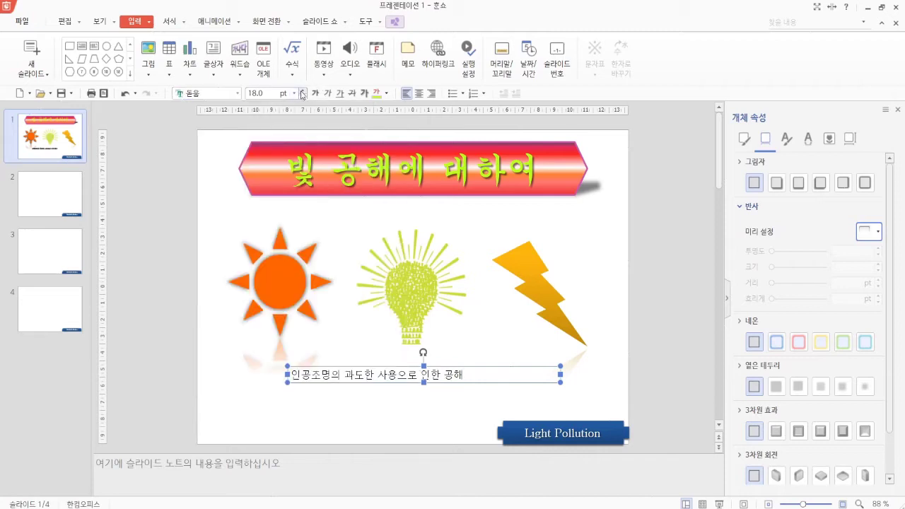
left_click(304, 92)
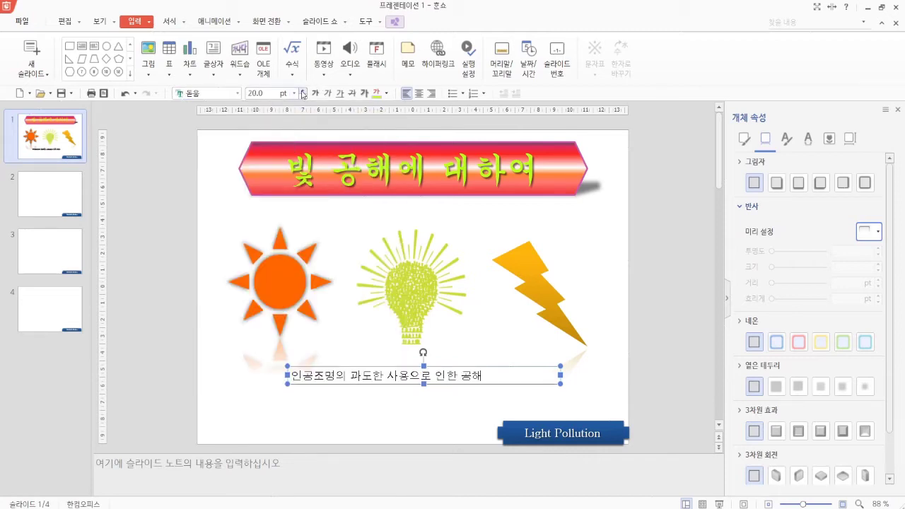
left_click(316, 93)
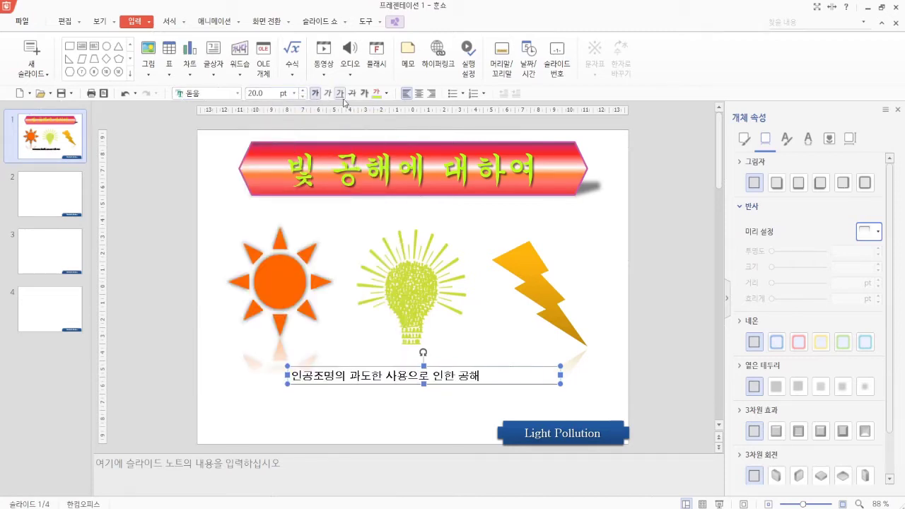
left_click(341, 93)
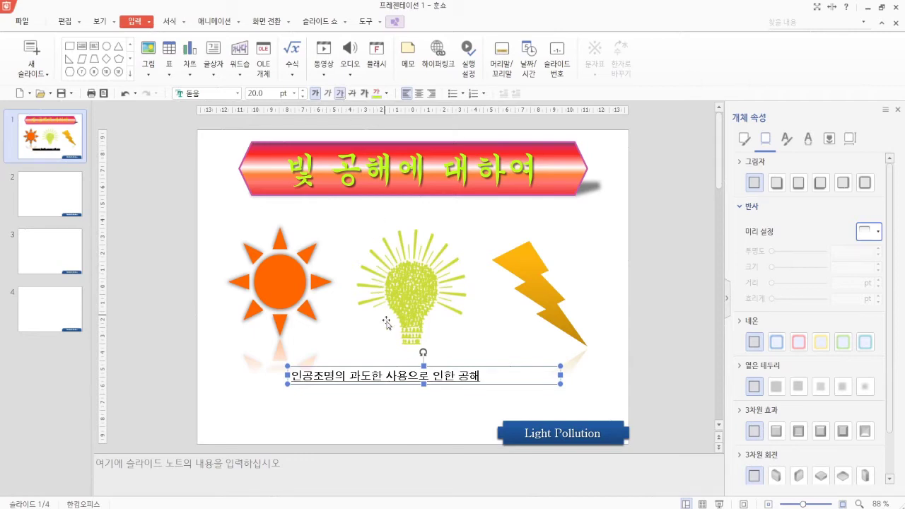
- Centre-align the caption text and shift its text box slightly up and left to centre it horizontally on the slide
left_click(419, 93)
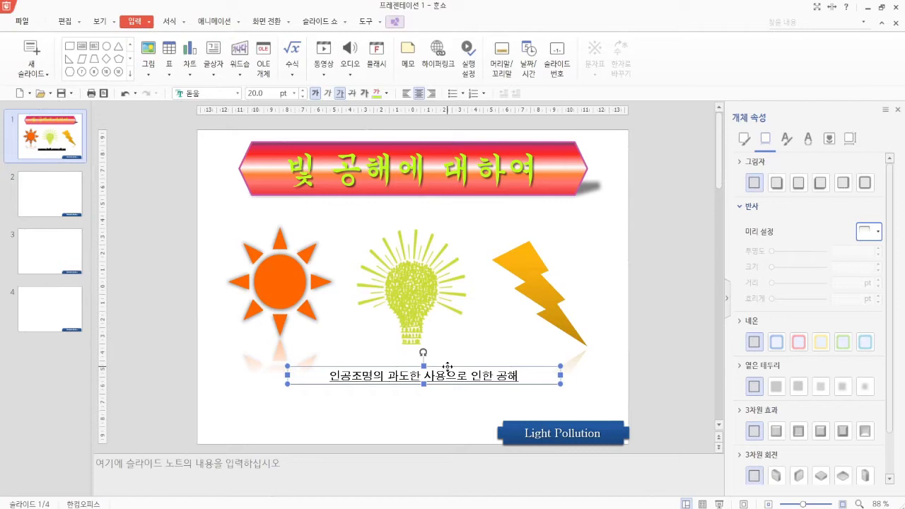
left_click_drag(448, 369, 436, 362)
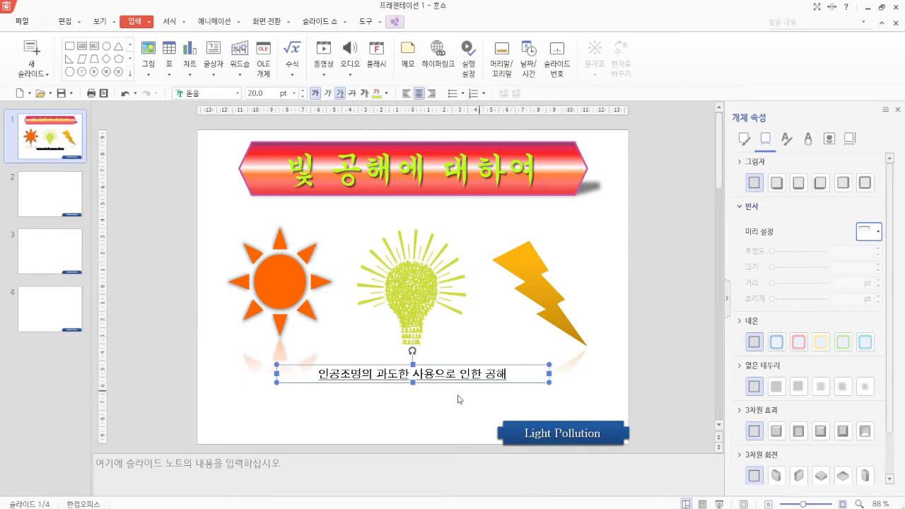
left_click(391, 412)
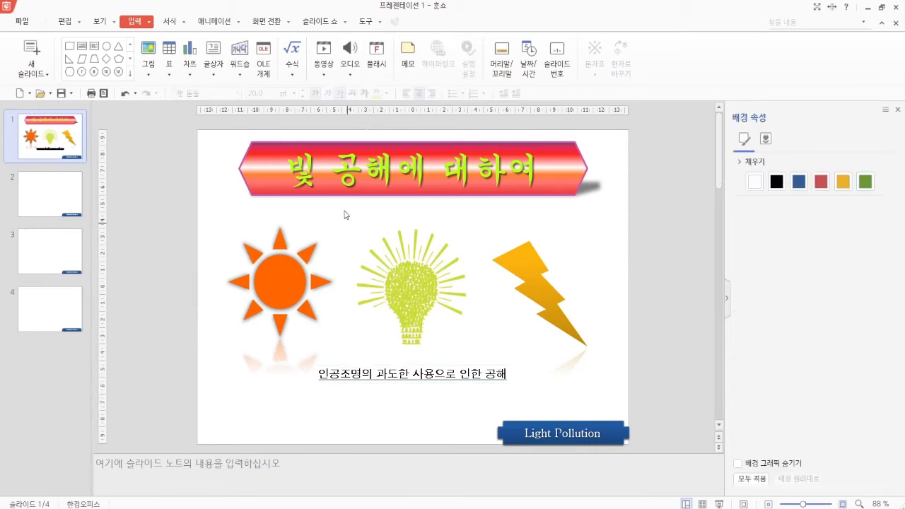
- Add the 나타내기 entrance animation to the title hexagon and stop its preview
left_click(338, 145)
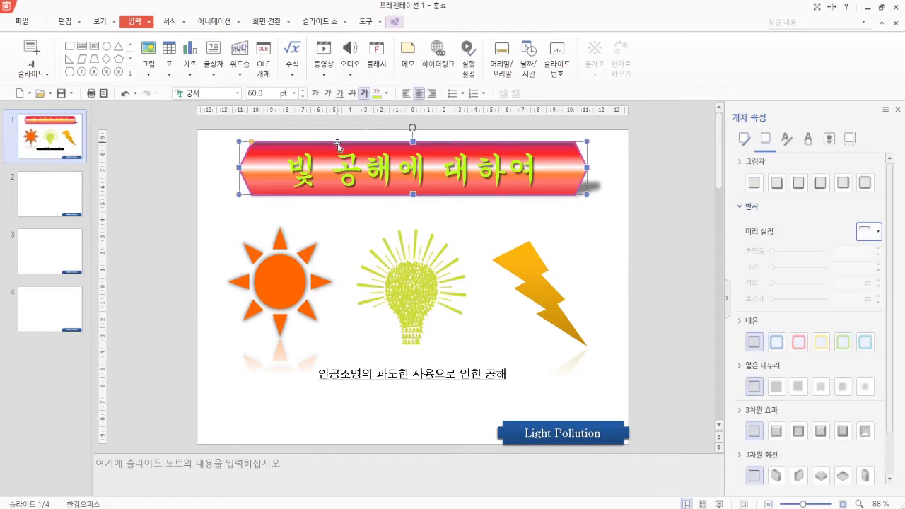
left_click(218, 22)
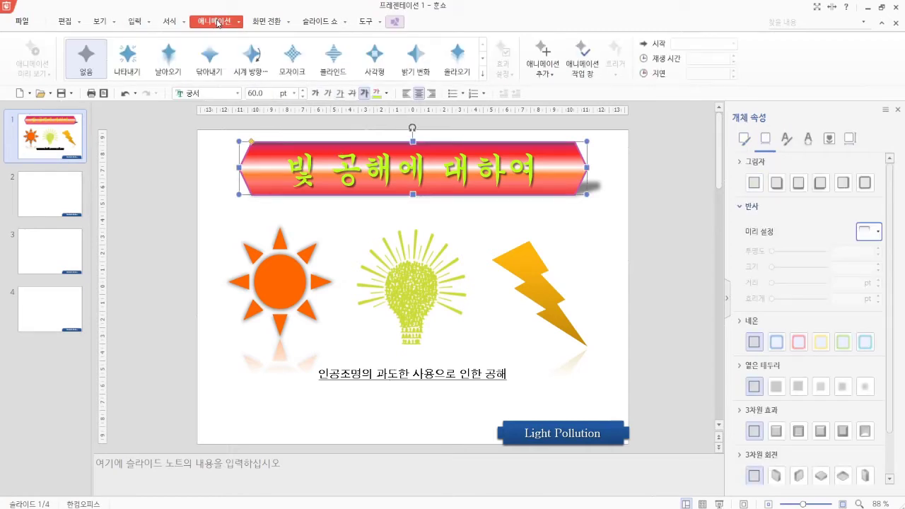
left_click(484, 73)
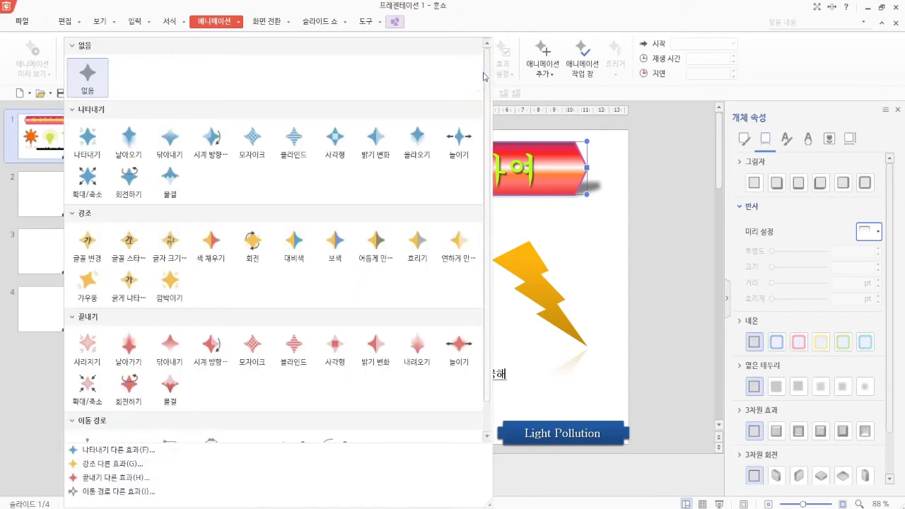
left_click(87, 145)
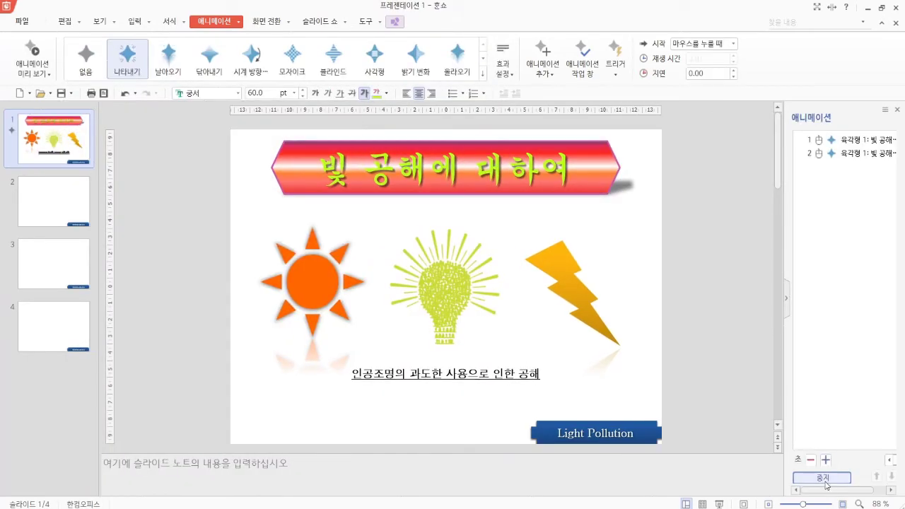
left_click(824, 479)
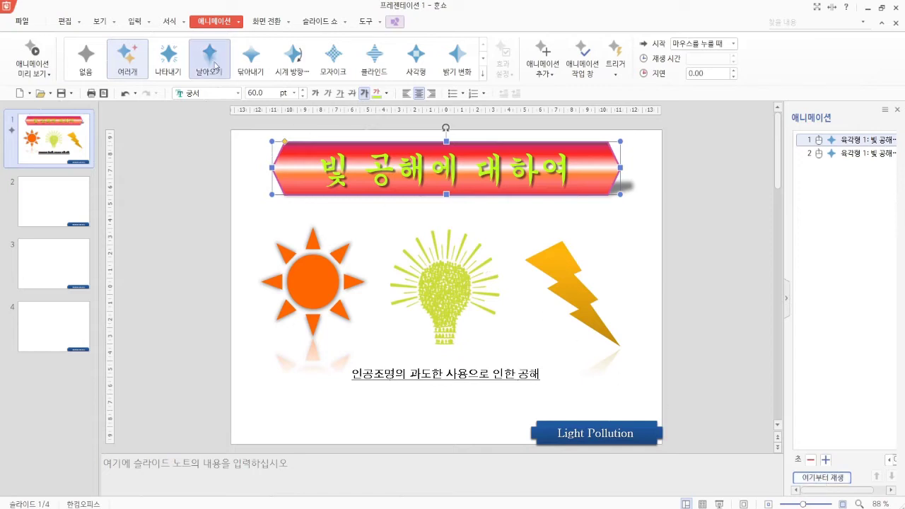
- Save the presentation in .show format, named DIAT_ followed by the examinee's name and _수험번호
left_click(30, 23)
left_click(40, 83)
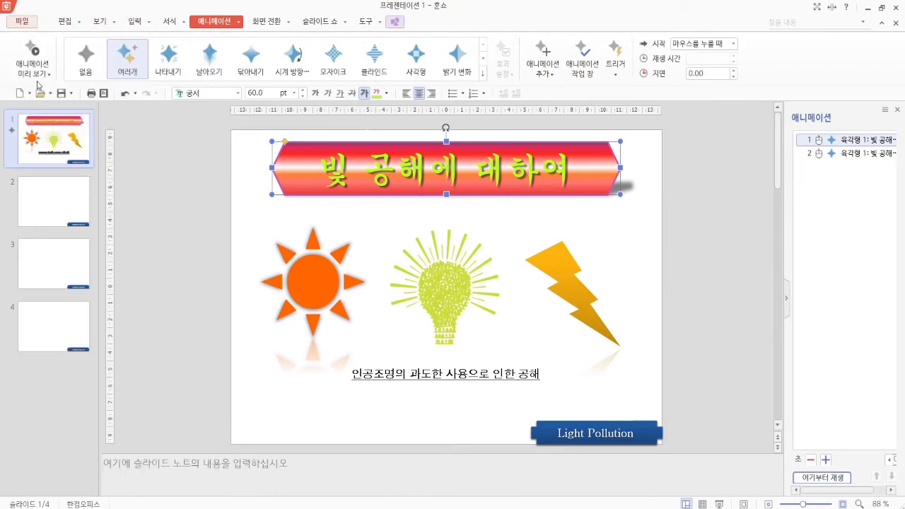
type("DIAT_")
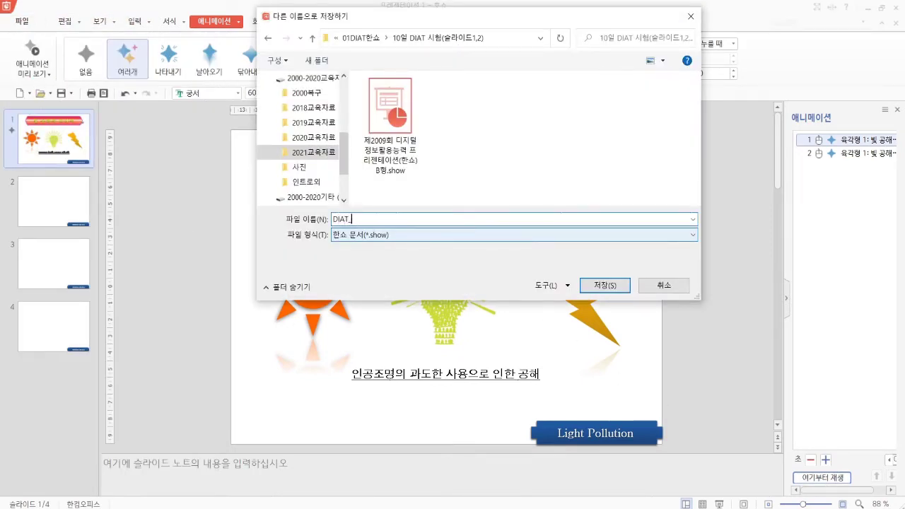
type("홍길동_수험번호")
left_click(607, 290)
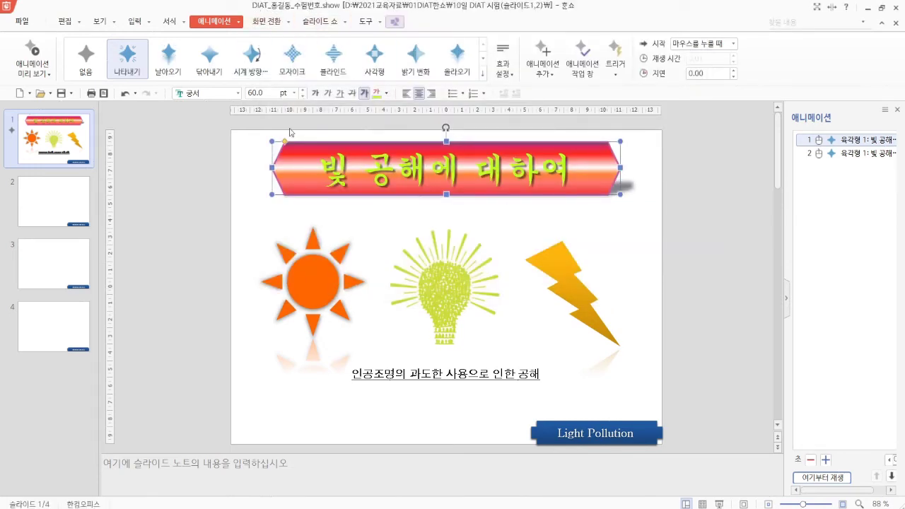
left_click(259, 215)
left_click(21, 22)
left_click(44, 84)
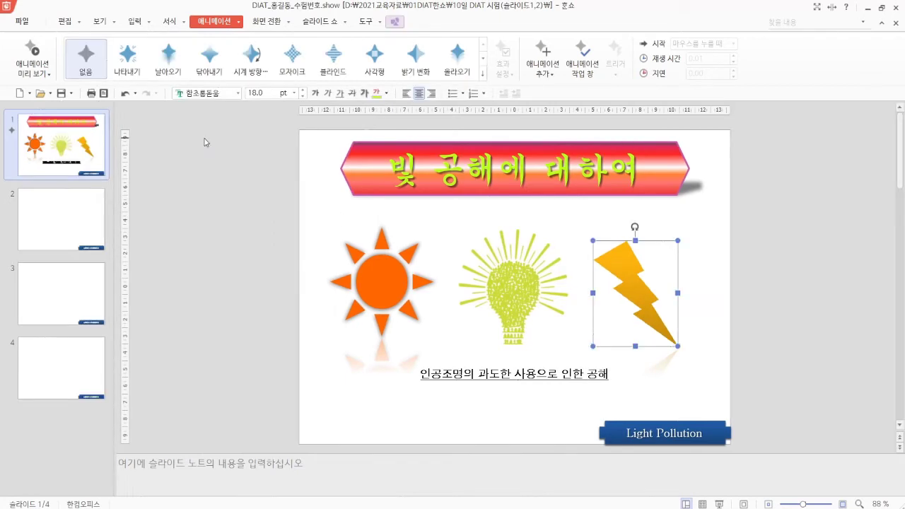
- Move the title, three pictures and caption on slide 1 together slightly down and to the right
left_click_drag(203, 138, 770, 402)
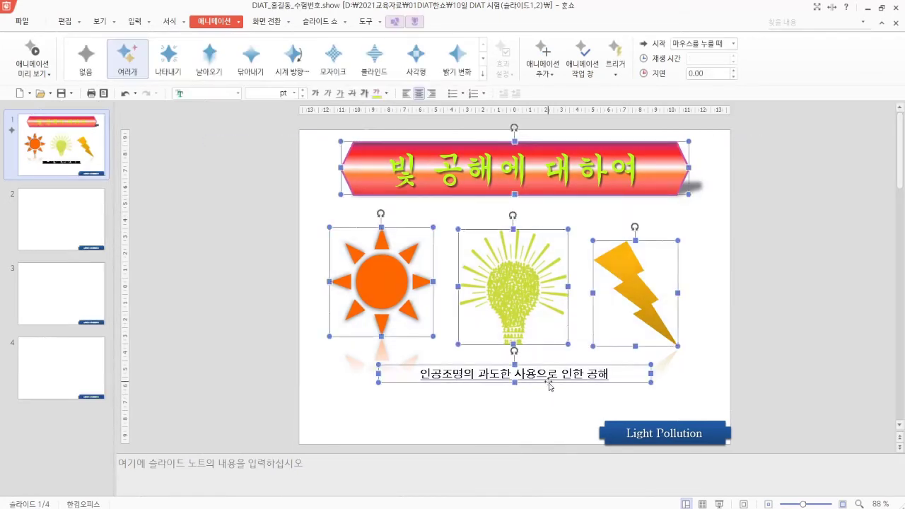
left_click_drag(549, 386, 559, 394)
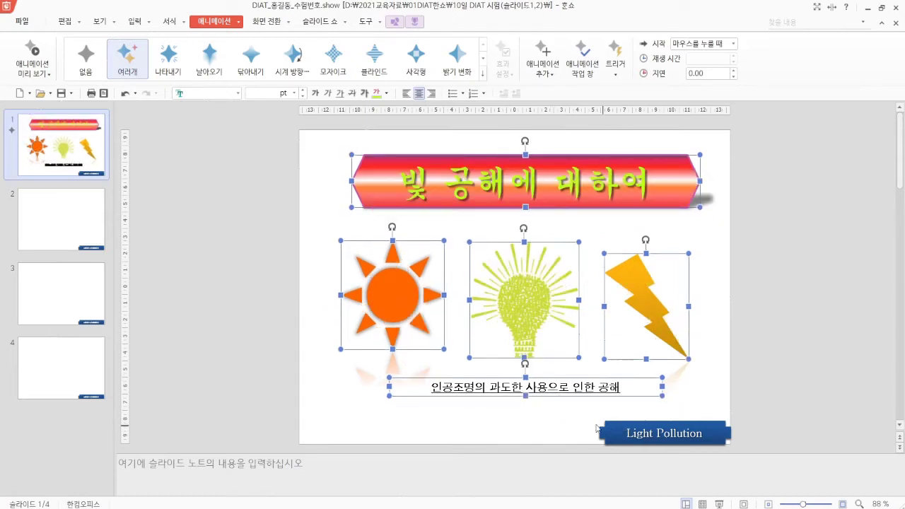
left_click(549, 417)
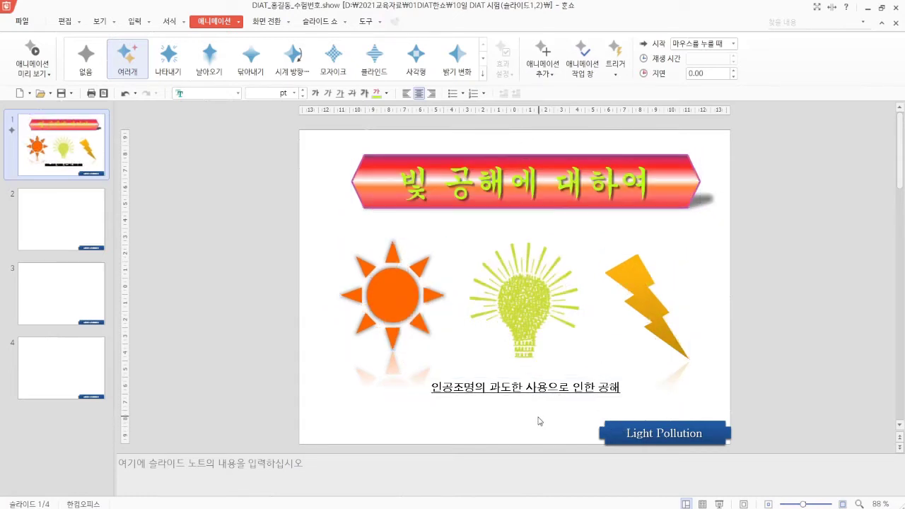
- Draw a bevel shape about 216 × 34 mm near the upper edge of slide 2 and centre it horizontally
left_click(48, 228)
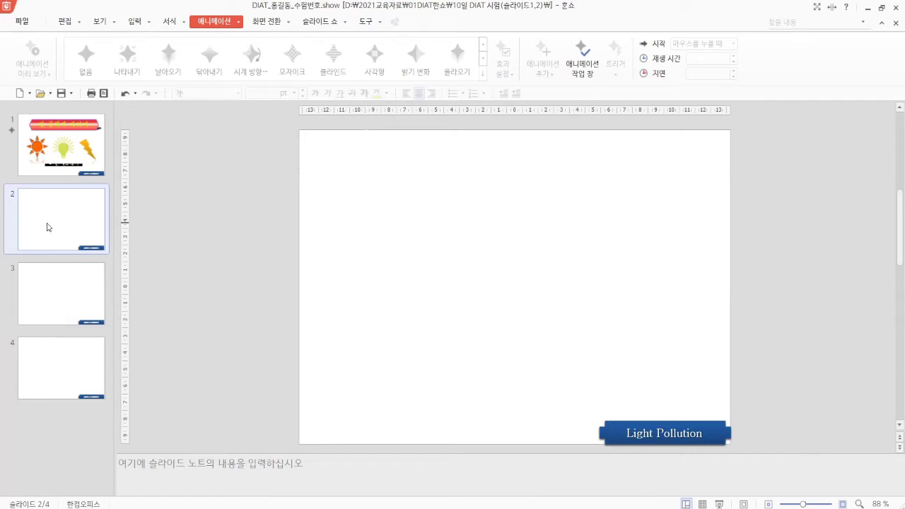
left_click(134, 21)
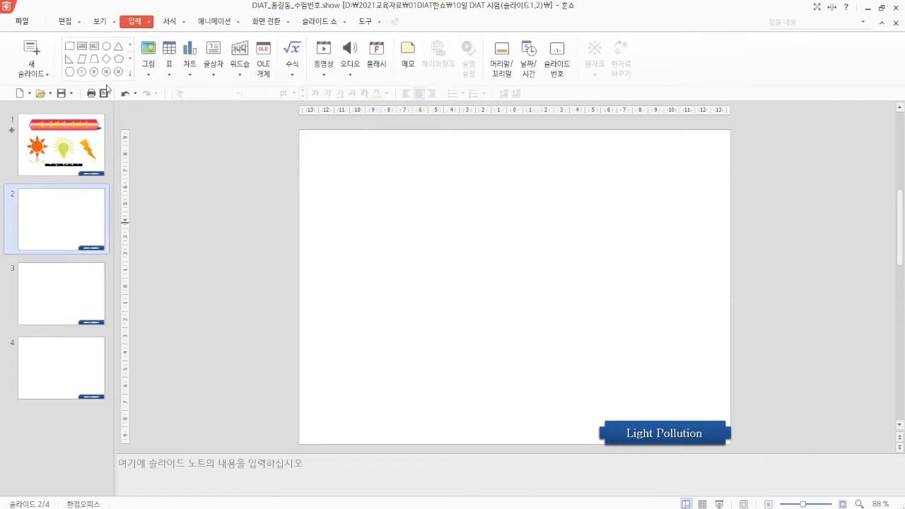
left_click(133, 79)
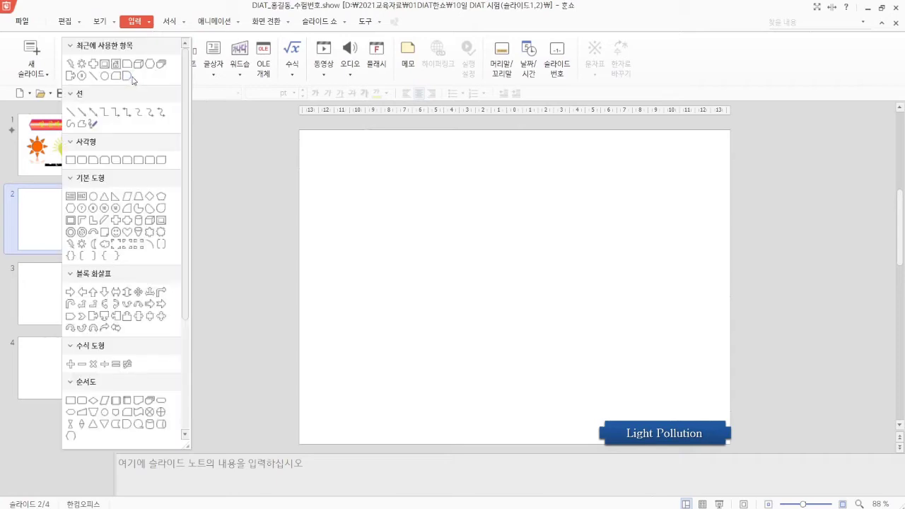
left_click(160, 222)
mouse_move(355, 152)
left_mouse_down()
mouse_move(507, 179)
mouse_move(531, 201)
mouse_move(693, 206)
left_mouse_up()
left_click_drag(612, 202, 603, 201)
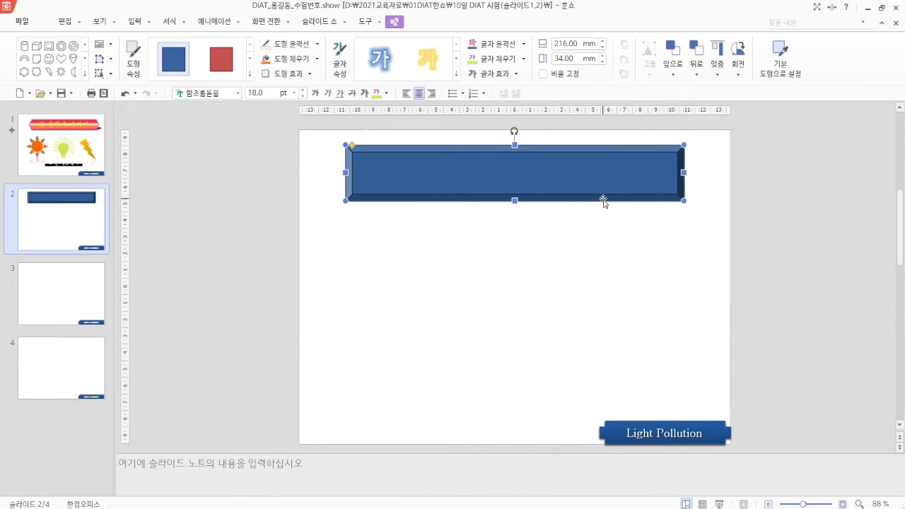
- Fill the bevel shape on slide 2 with the brown herringbone wood texture
left_click(316, 62)
mouse_move(344, 263)
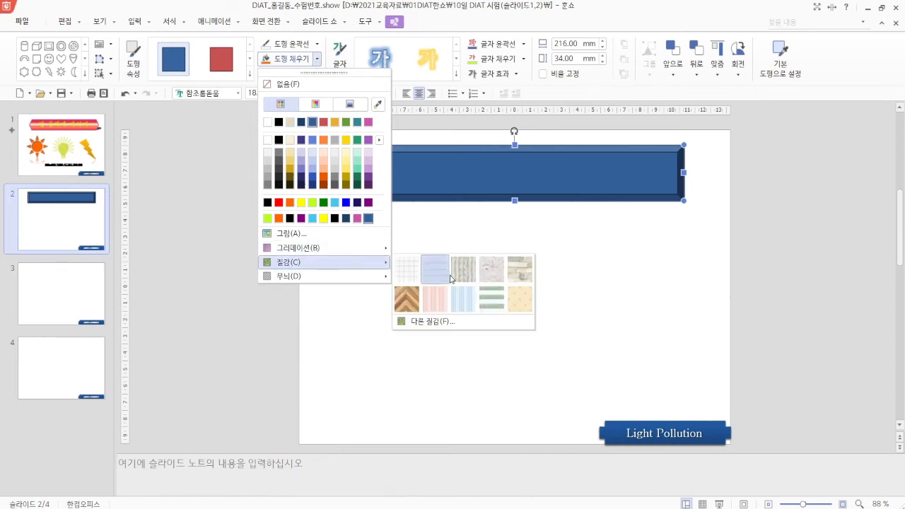
left_click(412, 309)
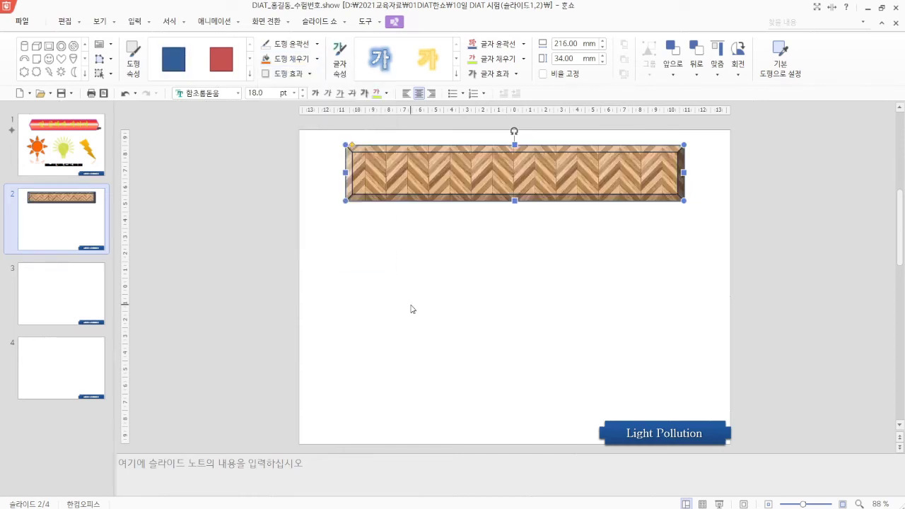
- Turn off the tiled arrangement of the wood texture in the slide 2 bevel shape's fill properties
right_click(481, 187)
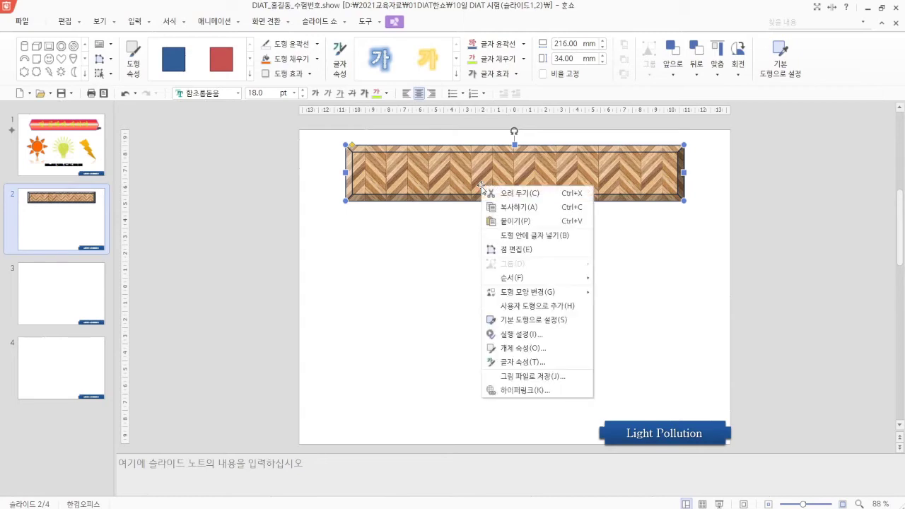
left_click(523, 348)
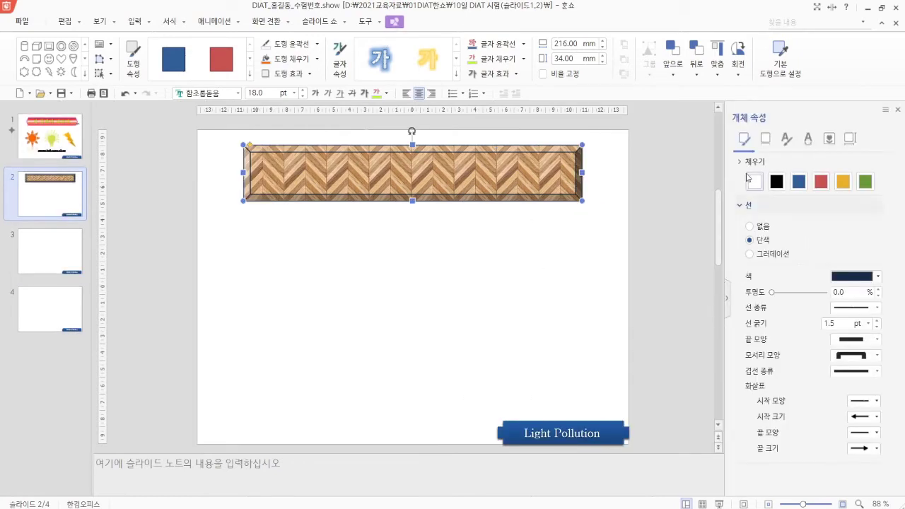
left_click(740, 204)
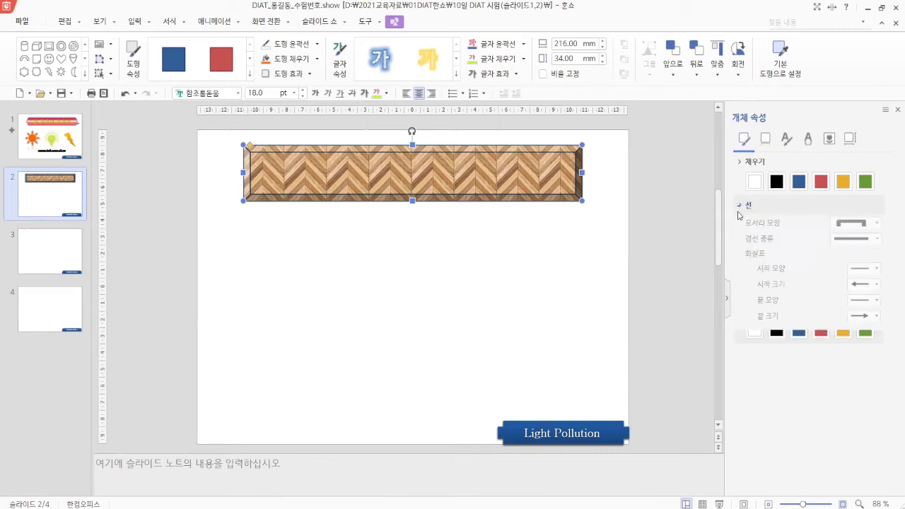
left_click(740, 162)
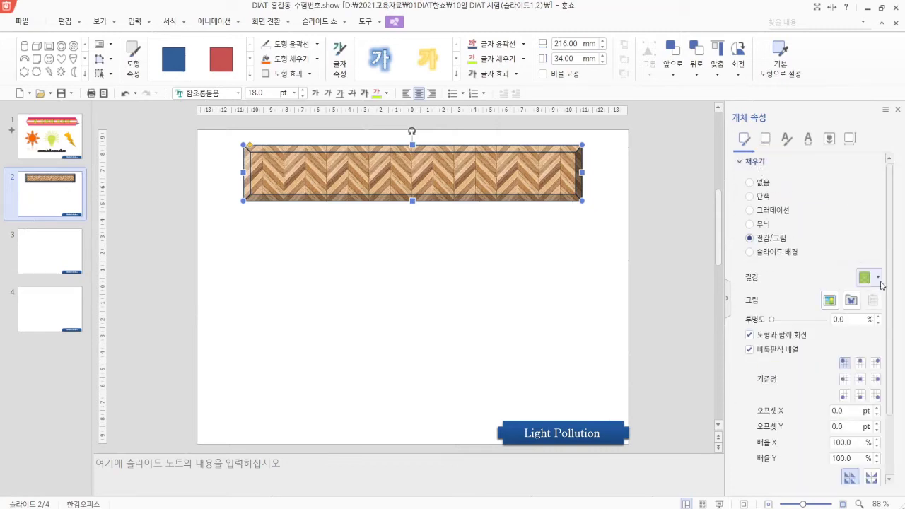
left_click(771, 351)
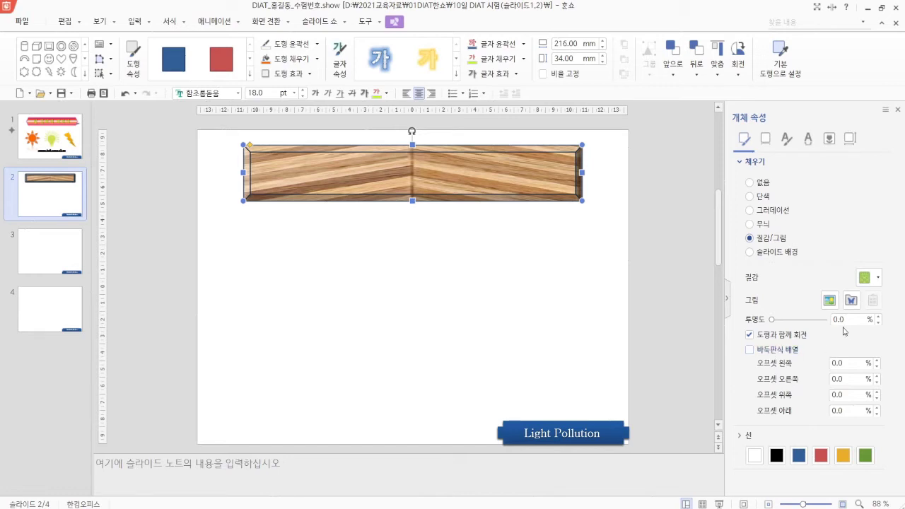
- Give the bevel shape a solid orange outline with a thickness of 3 pt
left_click(740, 162)
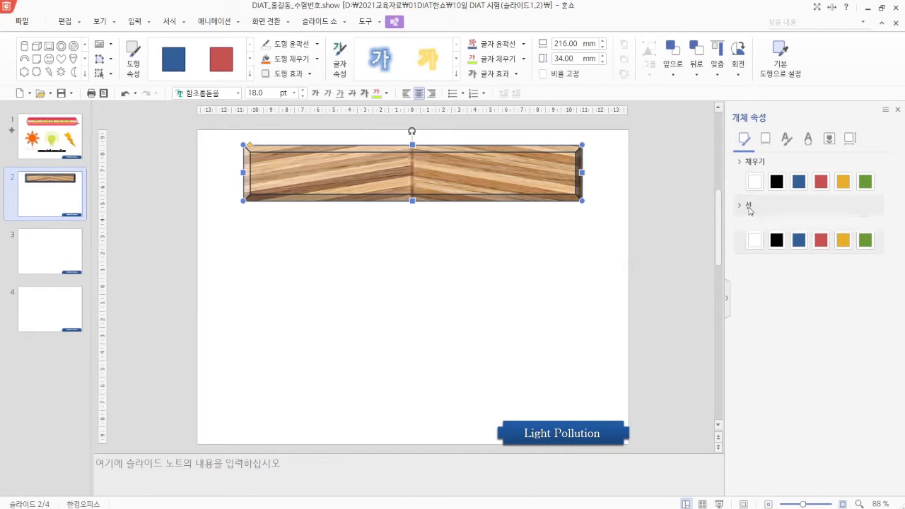
left_click(740, 205)
left_click(878, 276)
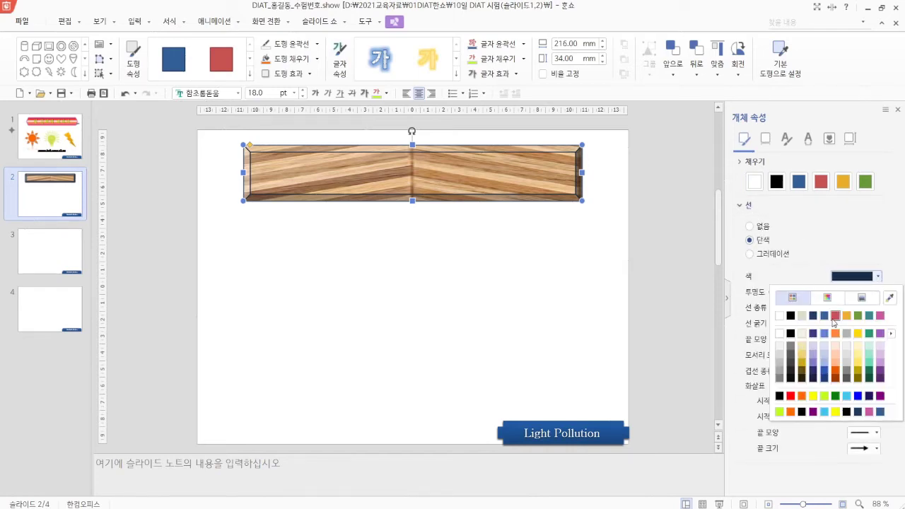
left_click(801, 397)
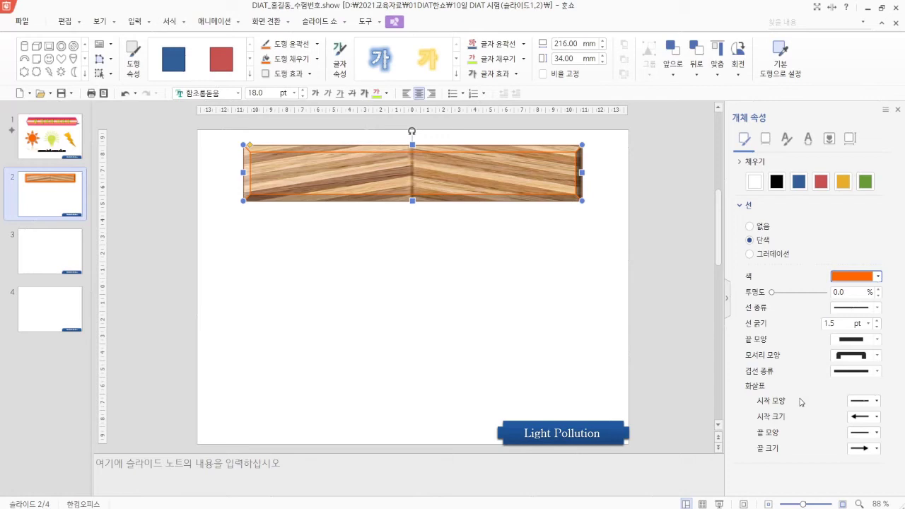
left_click(878, 321)
left_click(878, 321)
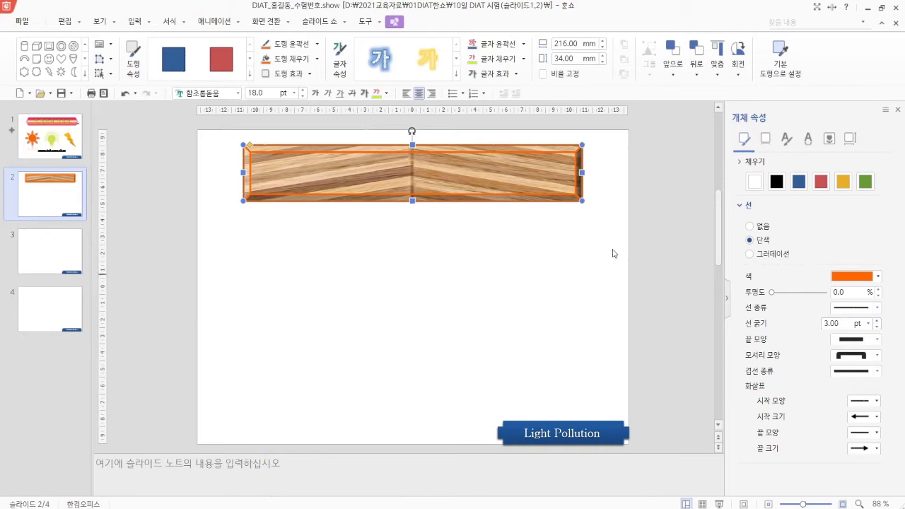
- Apply the inner centre shadow and a touching reflection of 35% size to the bevel shape
left_click(309, 74)
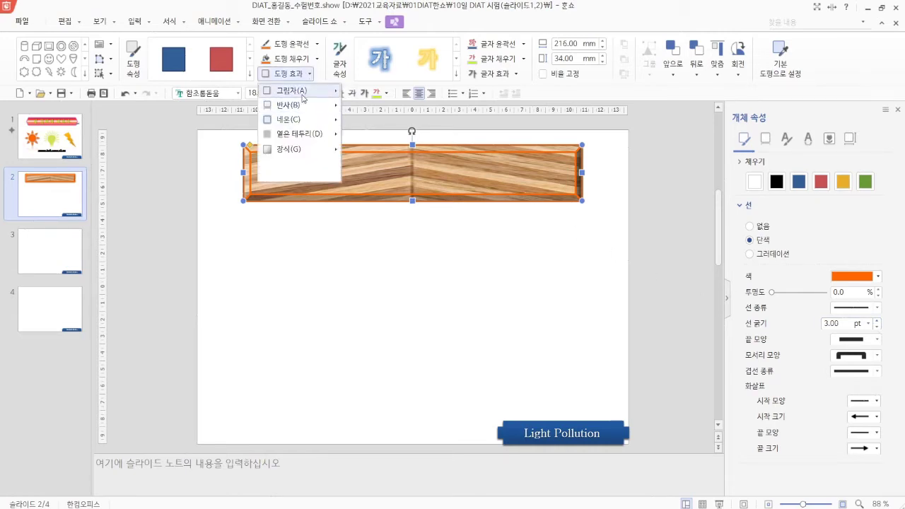
mouse_move(301, 90)
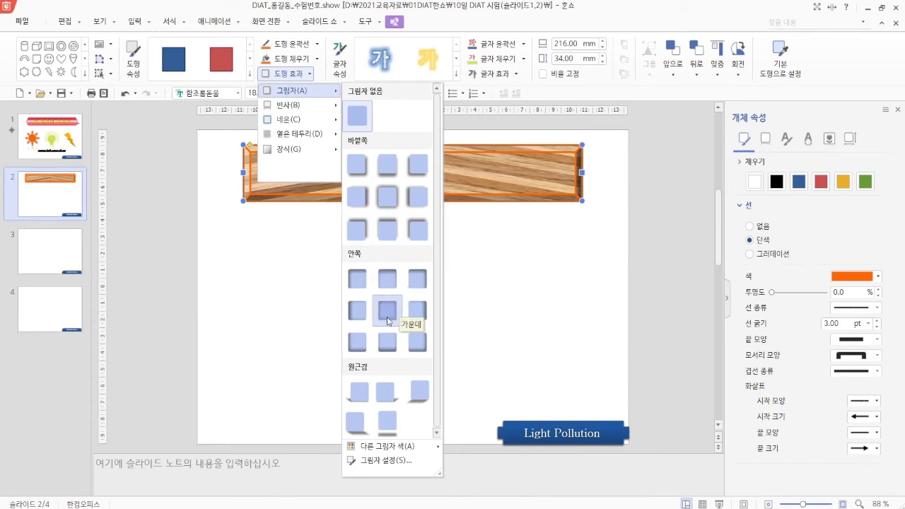
left_click(388, 321)
left_click(305, 75)
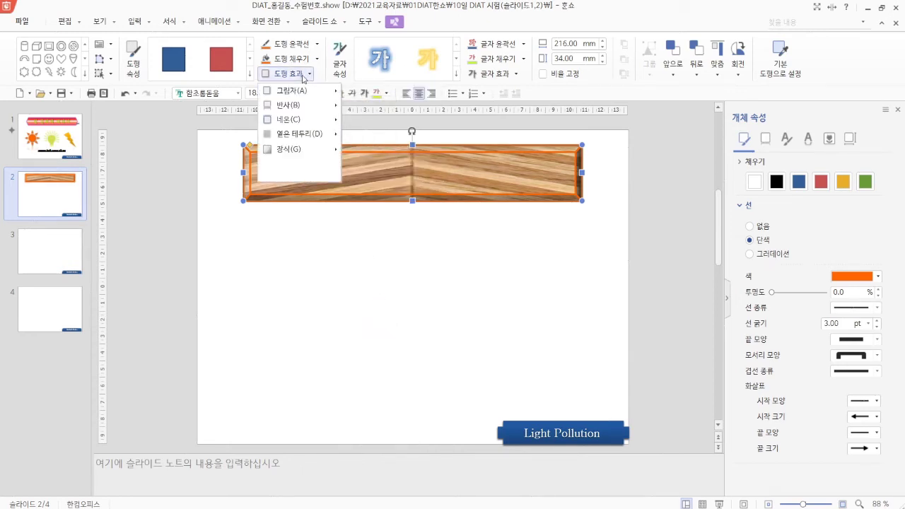
mouse_move(296, 109)
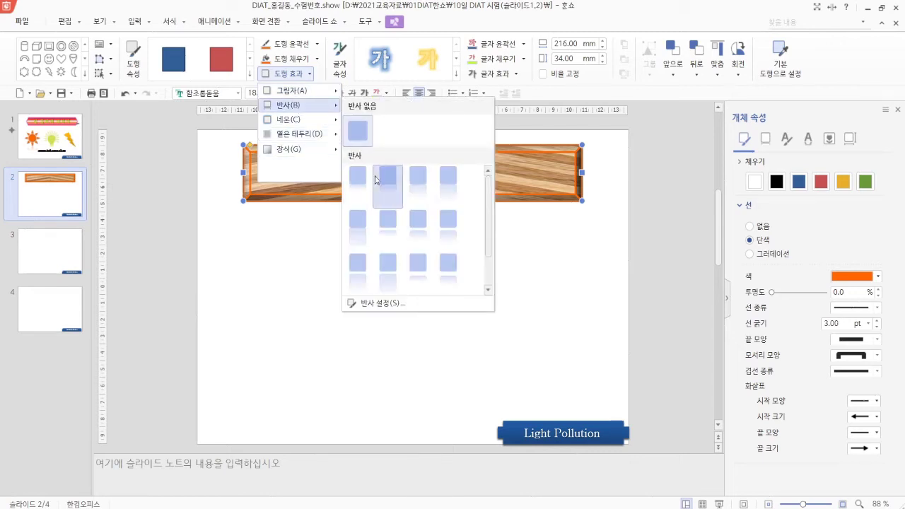
left_click(360, 185)
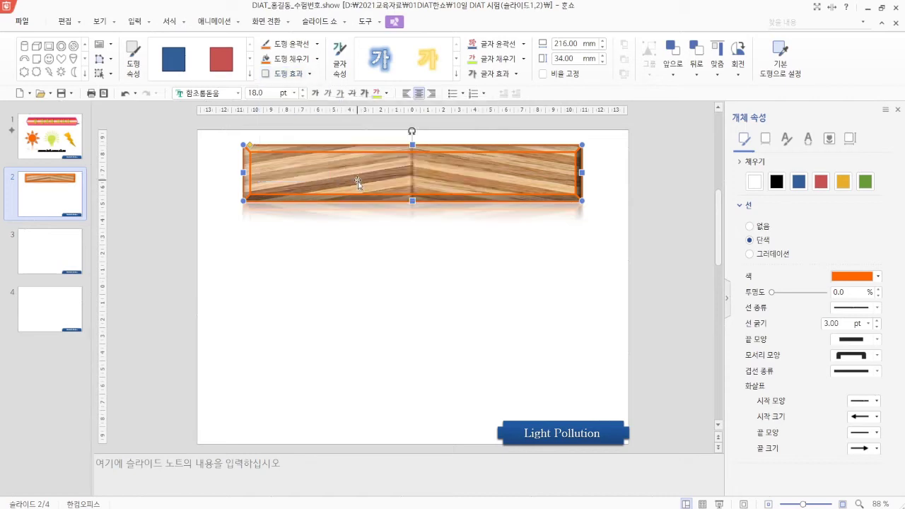
left_click(766, 140)
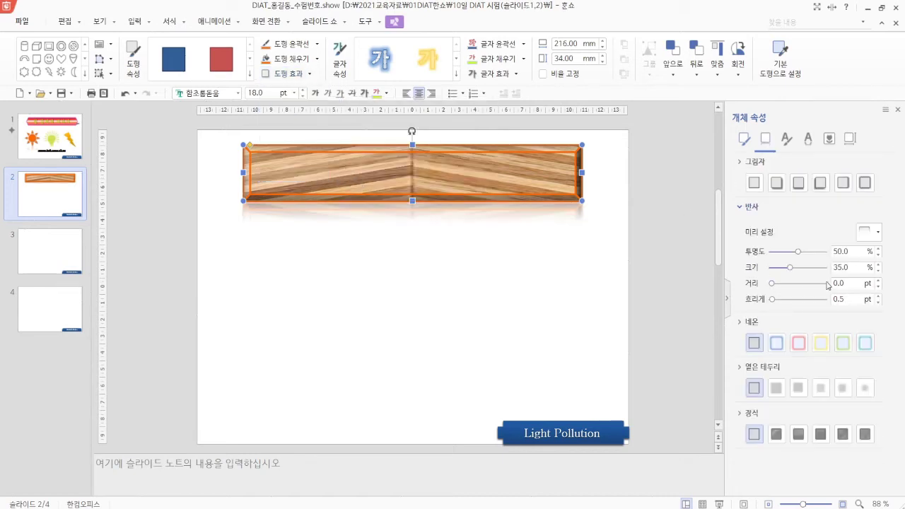
left_click(878, 232)
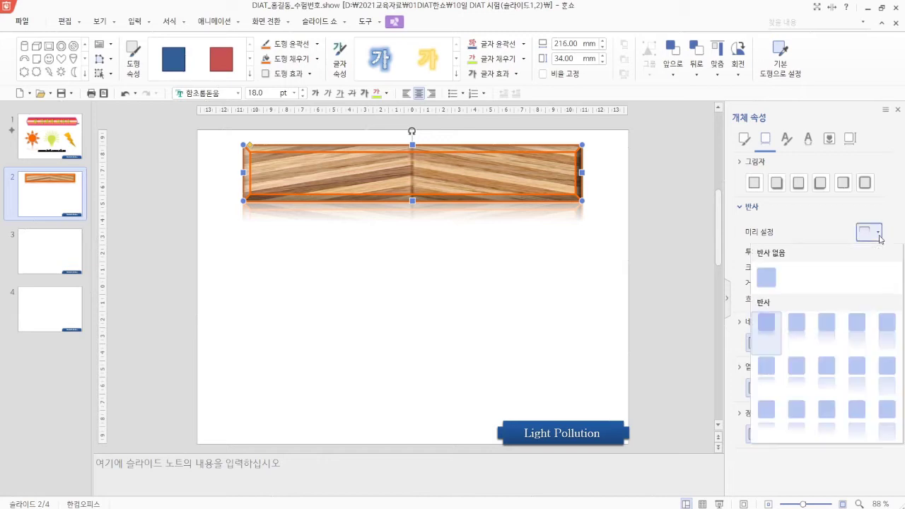
left_click(880, 239)
- Set the bevel shape's text font to 궁서체
left_click(221, 94)
type("궁")
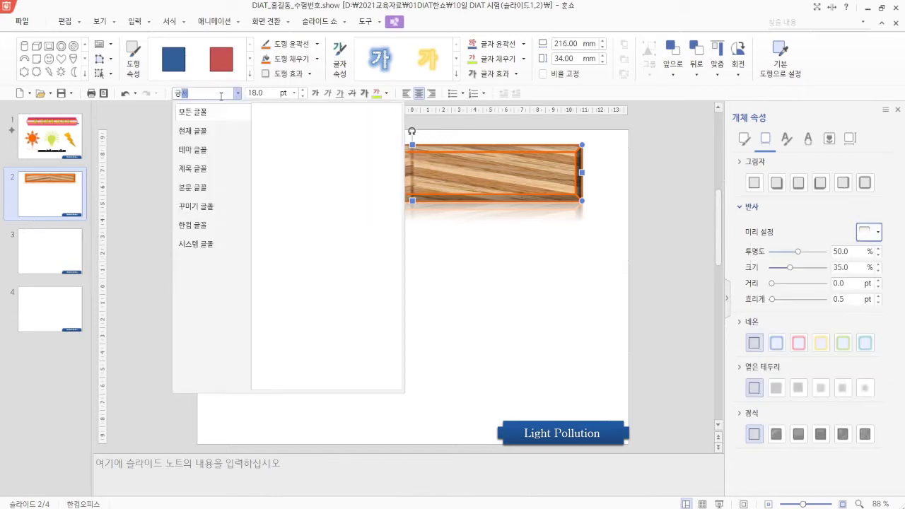
key("BackSpace")
type("궁서")
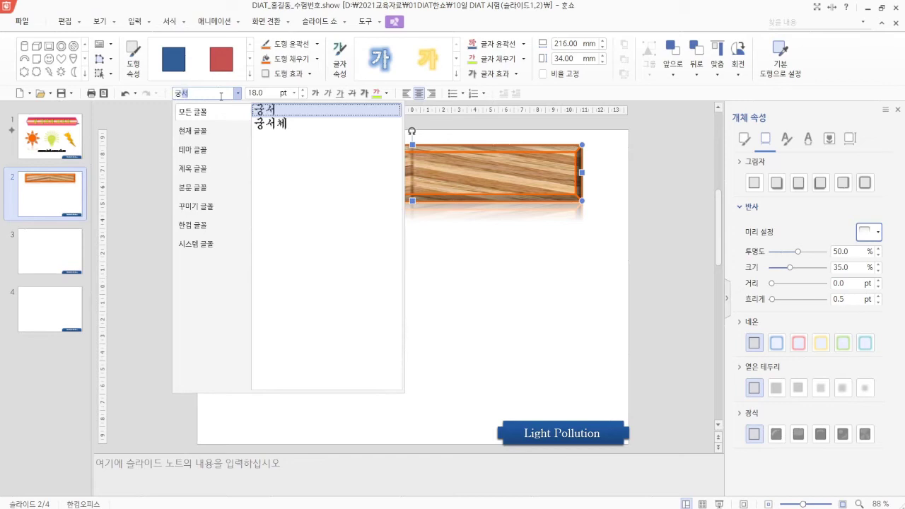
left_click(285, 123)
- Format the bevel shape's text as 50 pt, bold and yellow
left_click(302, 90)
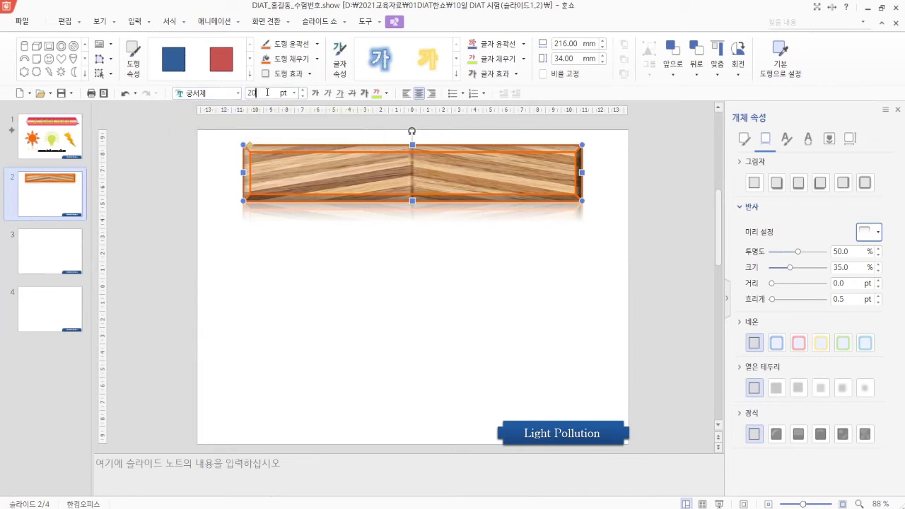
key("BackSpace")
key("BackSpace")
type("50.0")
left_click(316, 93)
left_click(387, 93)
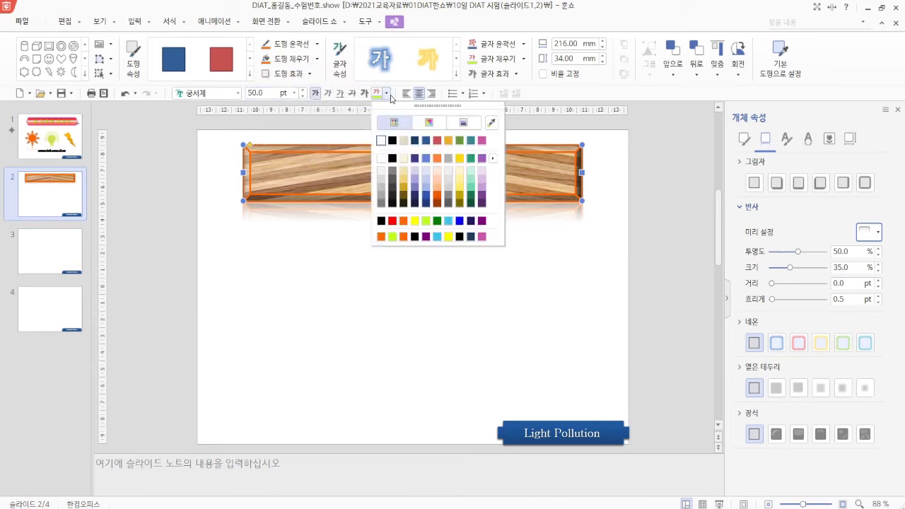
left_click(402, 220)
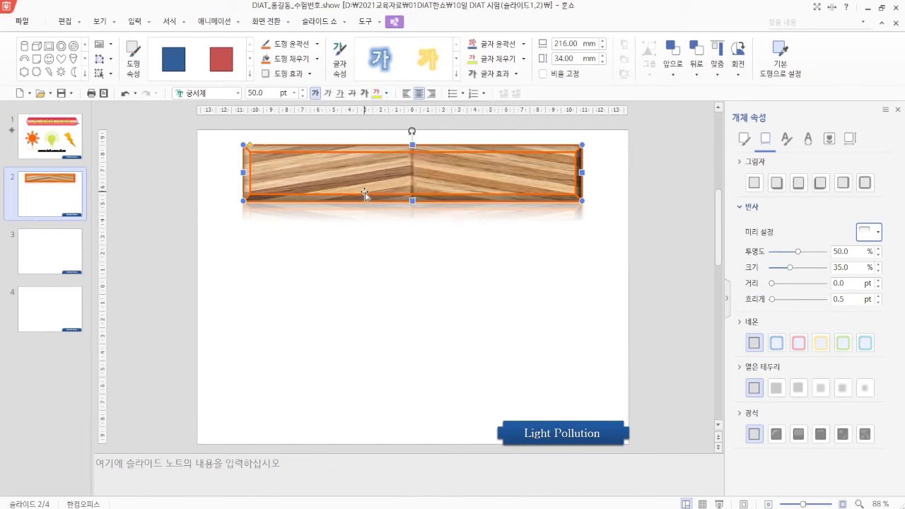
- Enter the title "빛 공해의 종류와 문제" in the bevel shape and add a text shadow
type("빛")
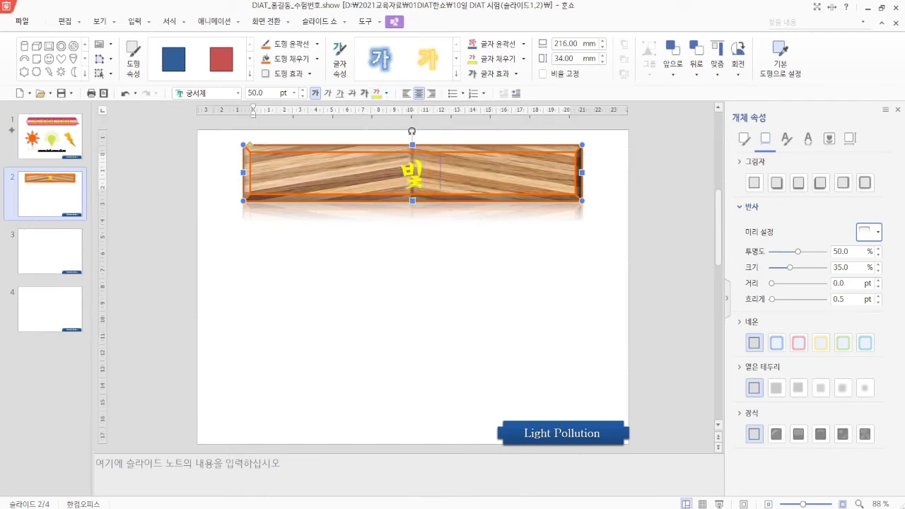
type(" 공해의 종류와 무")
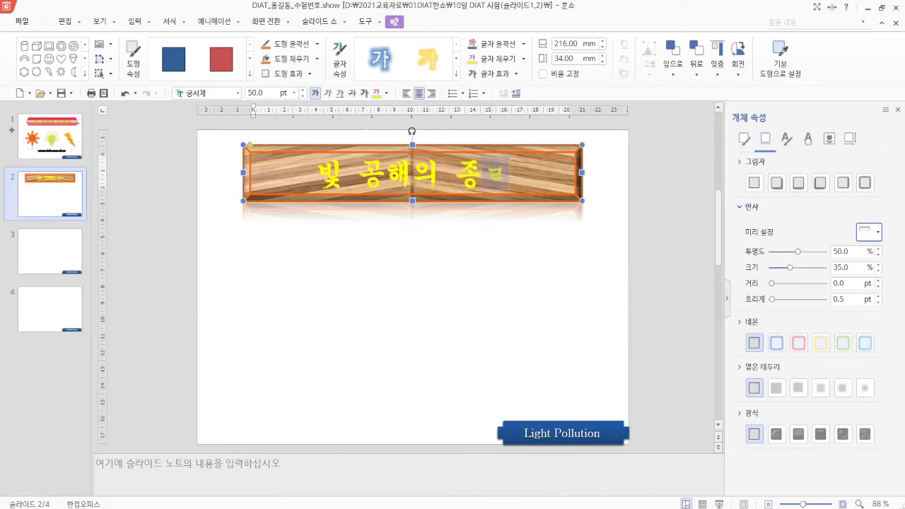
type("ㄴ제")
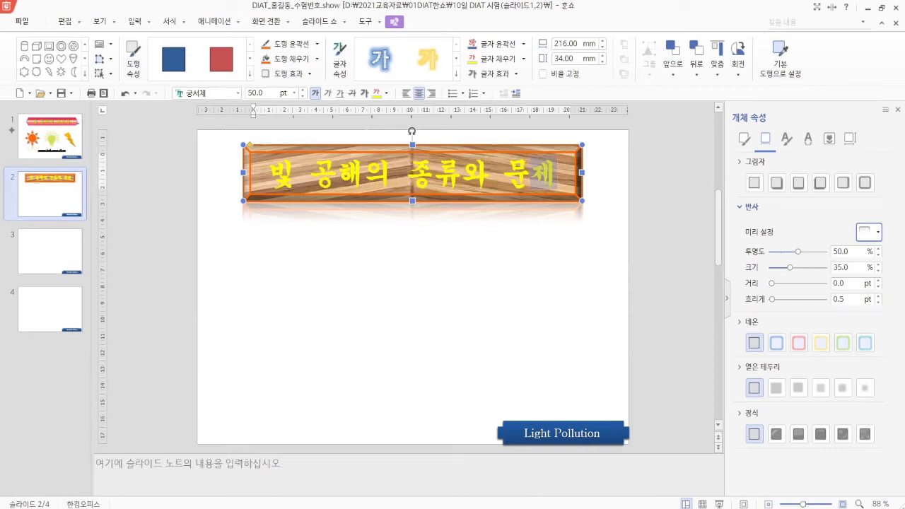
left_click(380, 150)
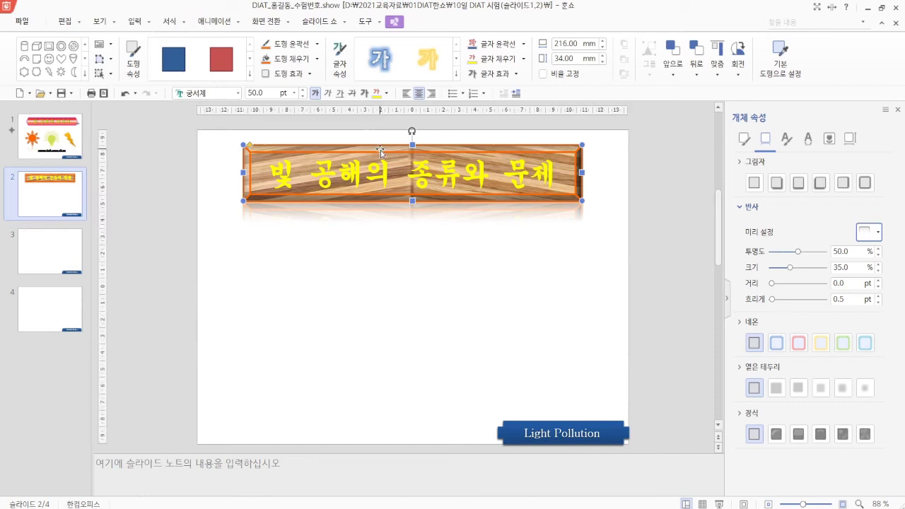
left_click(364, 94)
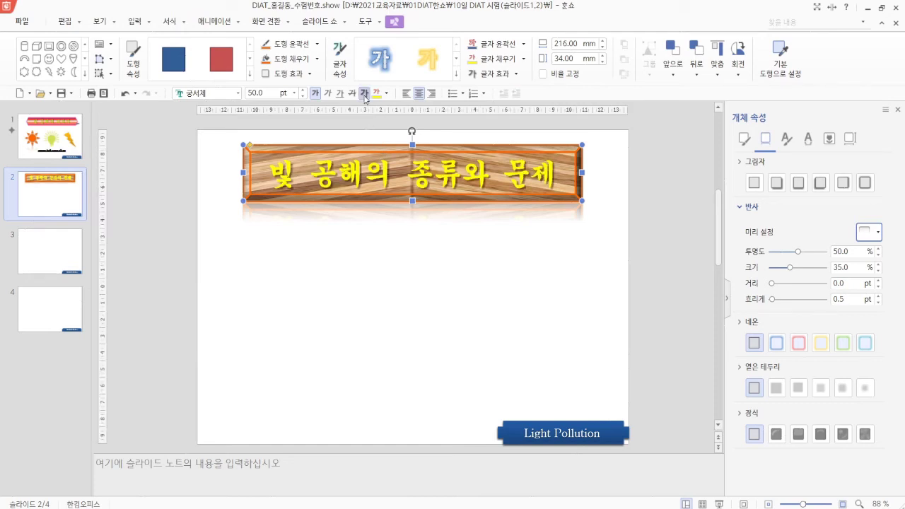
left_click(371, 305)
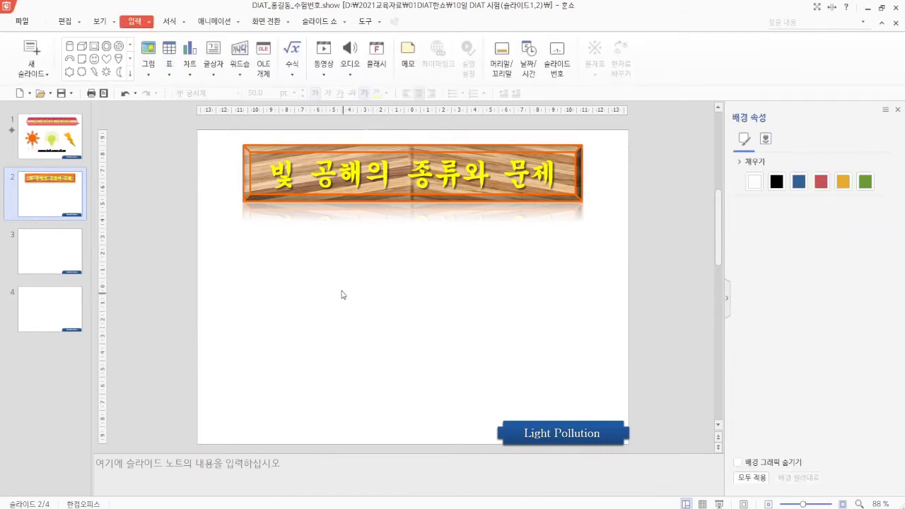
- Draw an ellipse about 72 × 44 mm beneath the title on slide 2
left_click(131, 74)
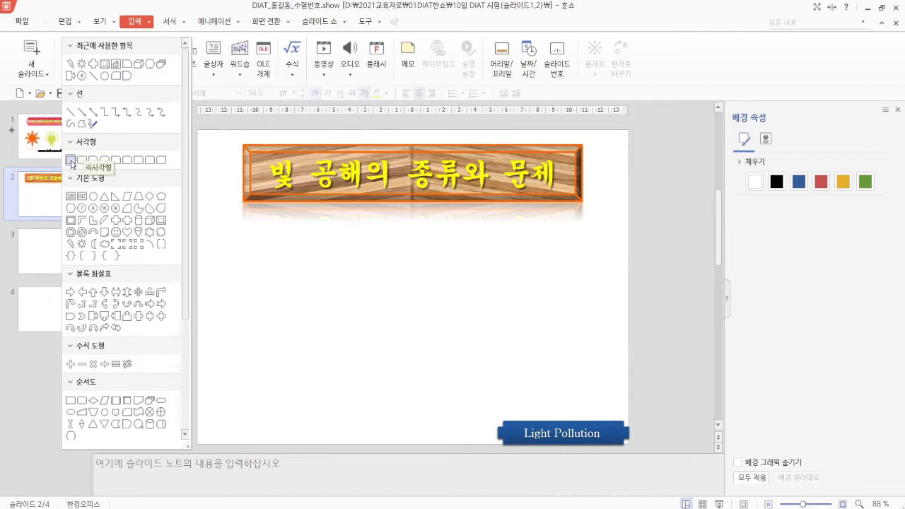
left_click(93, 198)
left_click_drag(363, 228, 476, 300)
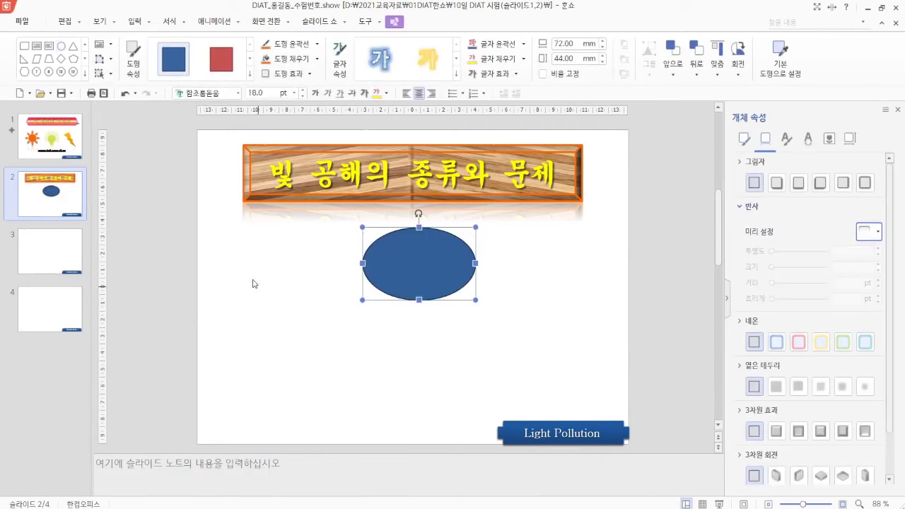
- Fill the ellipse with green and apply the dark radial gradient that spreads from the centre
left_click(316, 59)
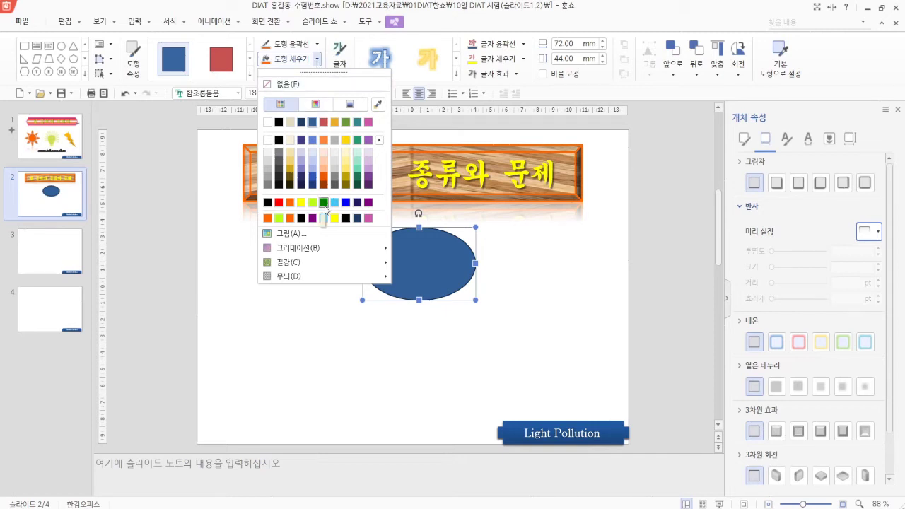
left_click(323, 203)
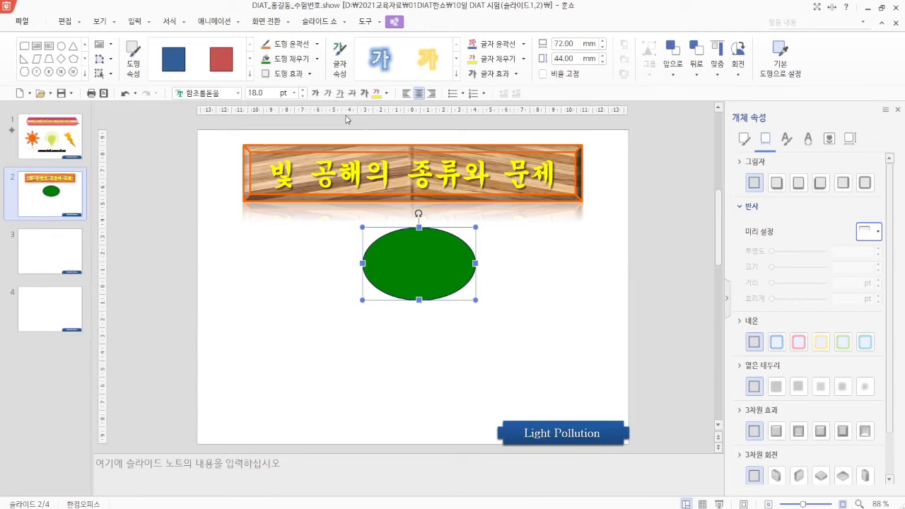
left_click(317, 59)
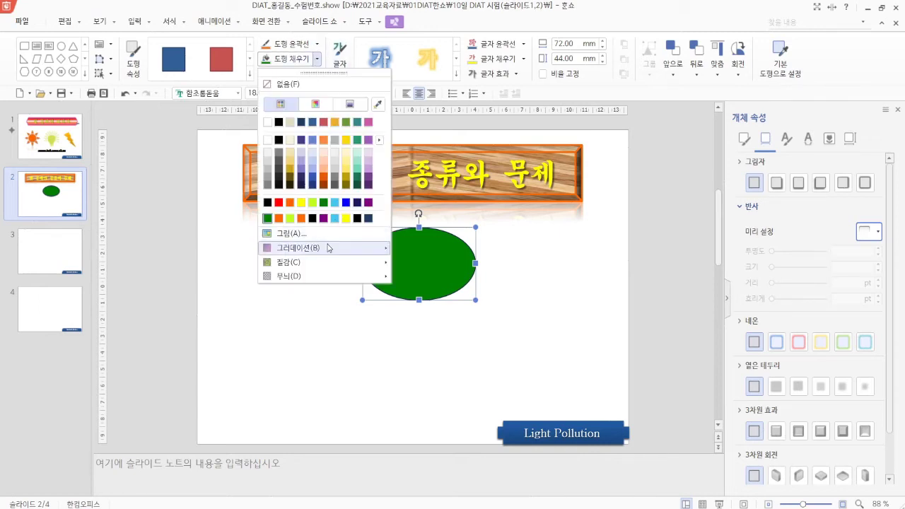
mouse_move(335, 253)
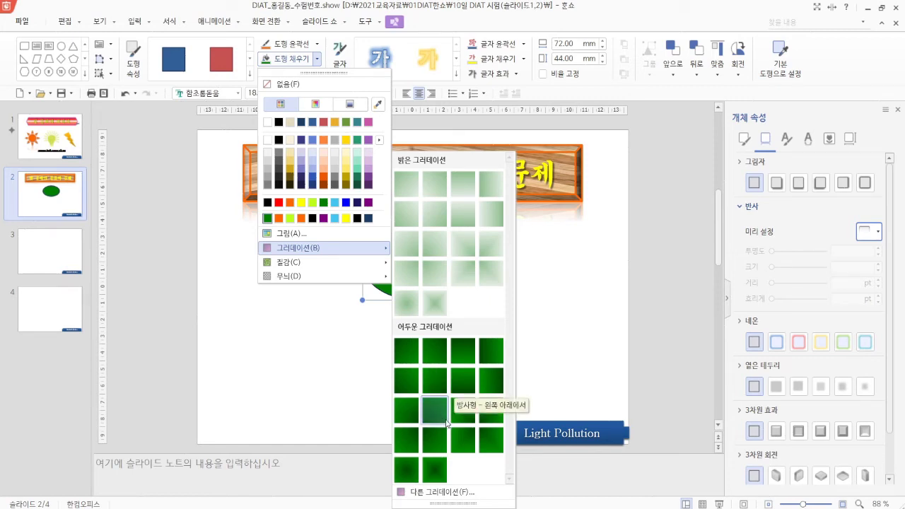
left_click(408, 469)
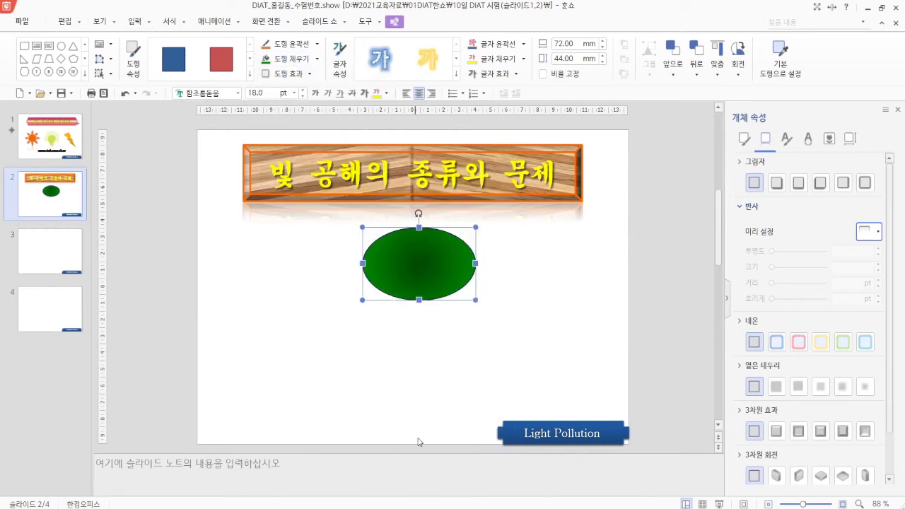
- Give the ellipse a light yellow-green outline with a dotted line style and a thickness of 6 pt
left_click(745, 140)
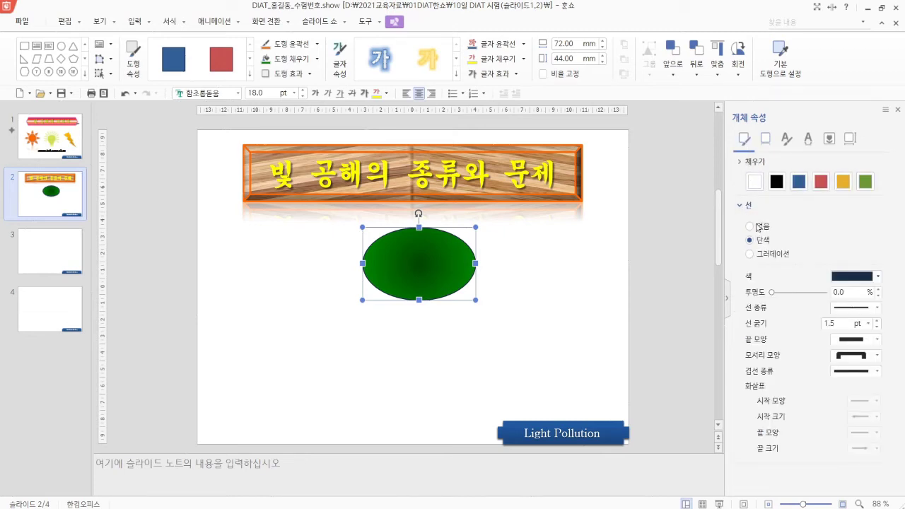
left_click(870, 278)
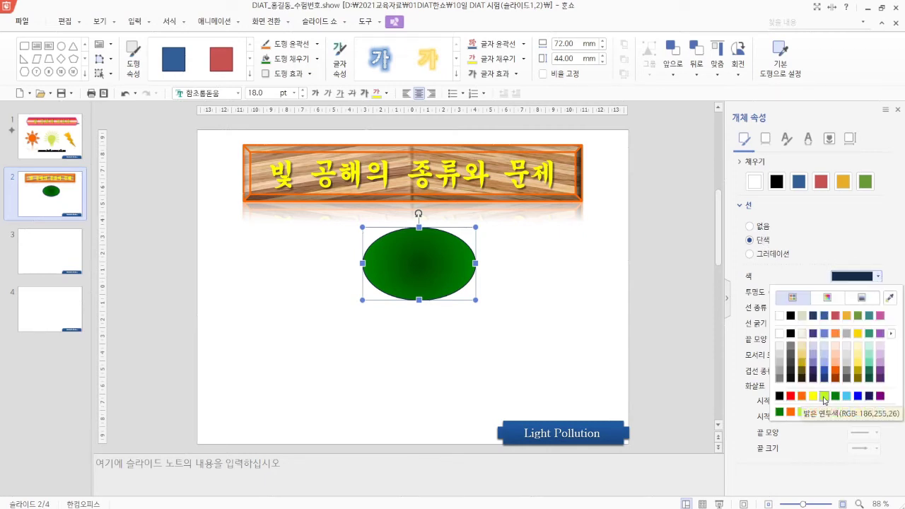
left_click(824, 396)
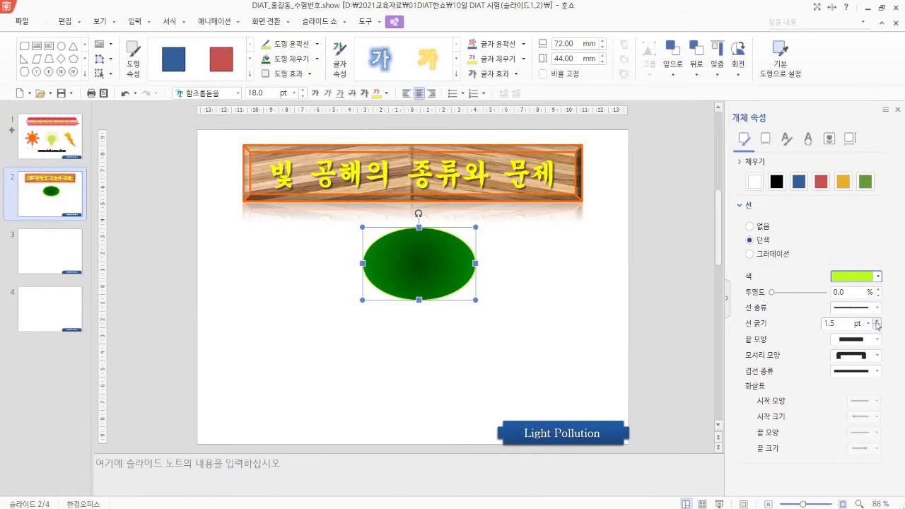
left_click(878, 322)
left_click(878, 321)
left_click(878, 322)
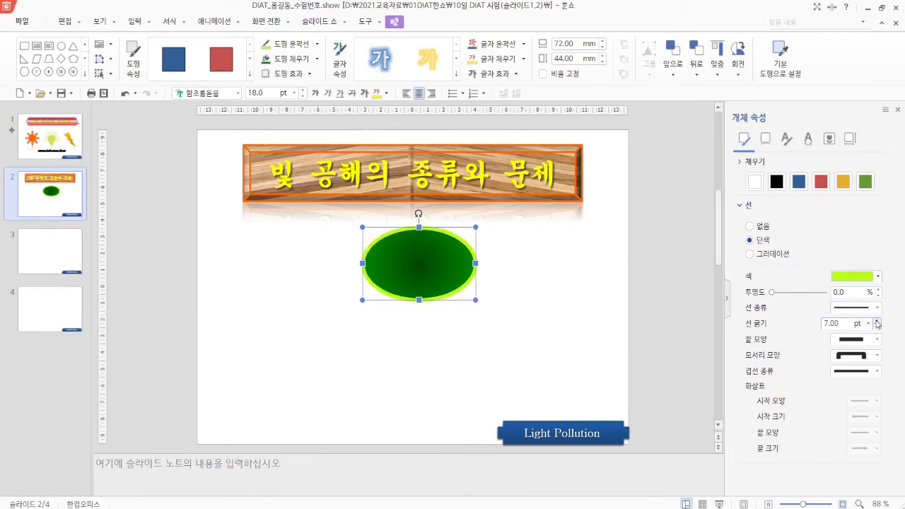
left_click(878, 326)
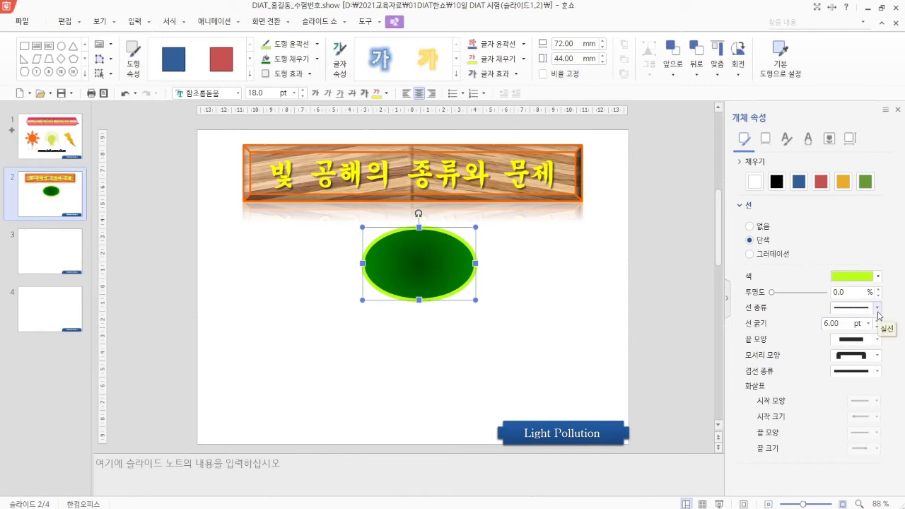
left_click(877, 307)
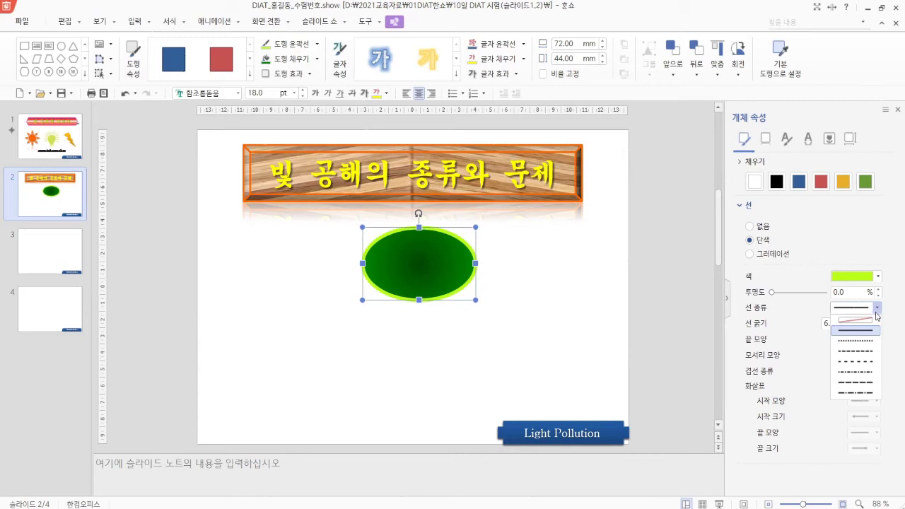
left_click(860, 344)
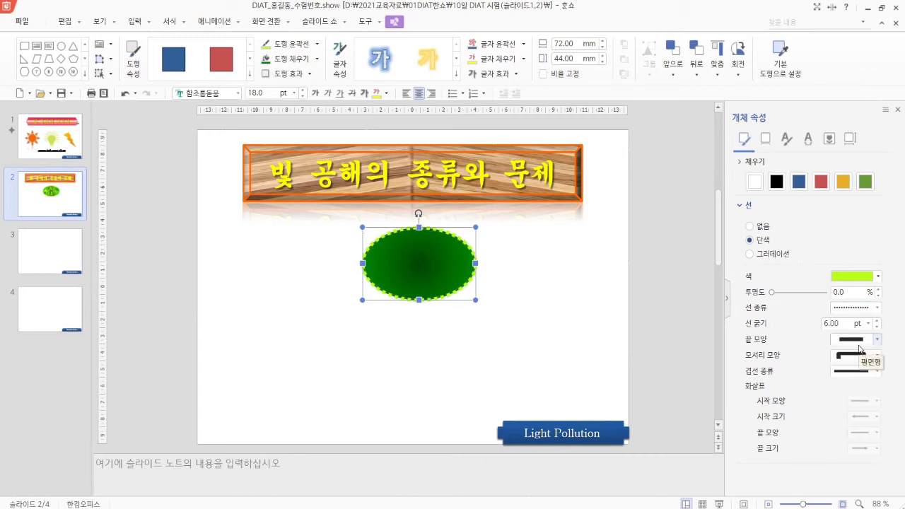
- Format the ellipse's text as 돋움, 24 pt, bold and yellow
left_click(218, 95)
type("돋움")
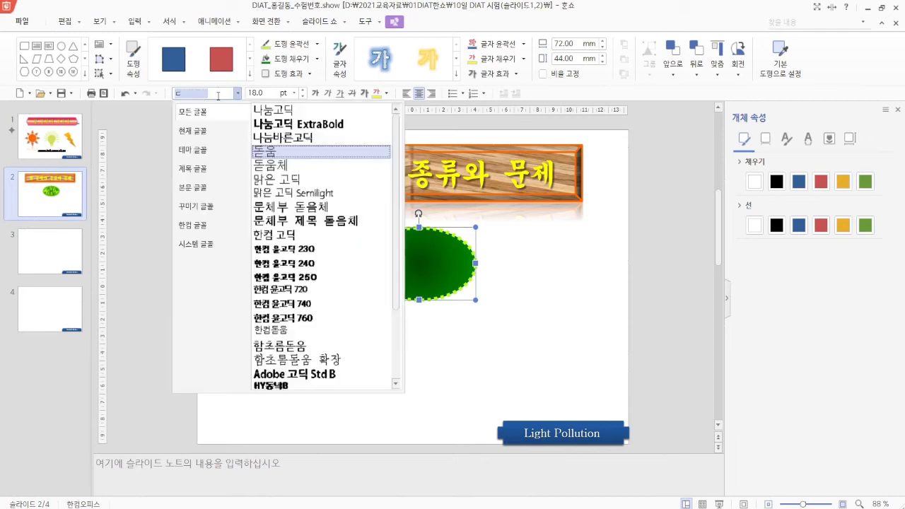
key("Return")
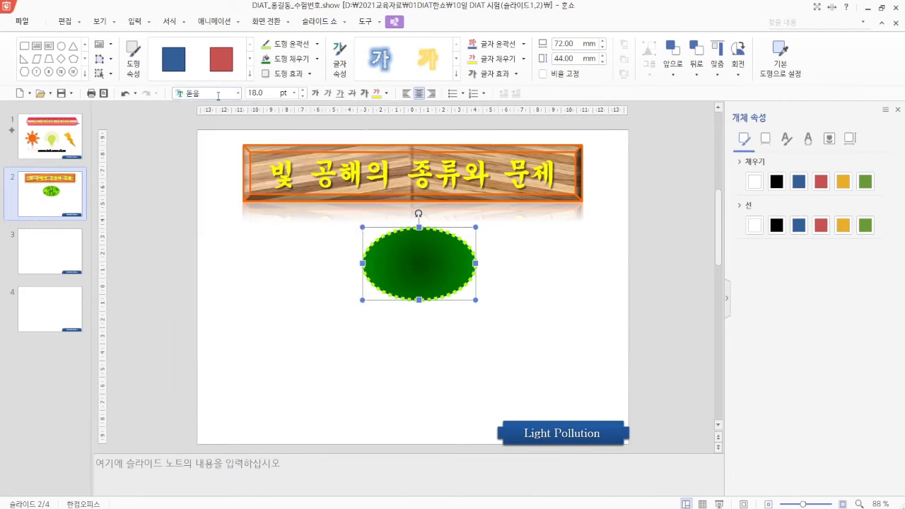
left_click(271, 95)
type("24")
key("Return")
left_click(316, 93)
left_click(386, 93)
left_click(415, 220)
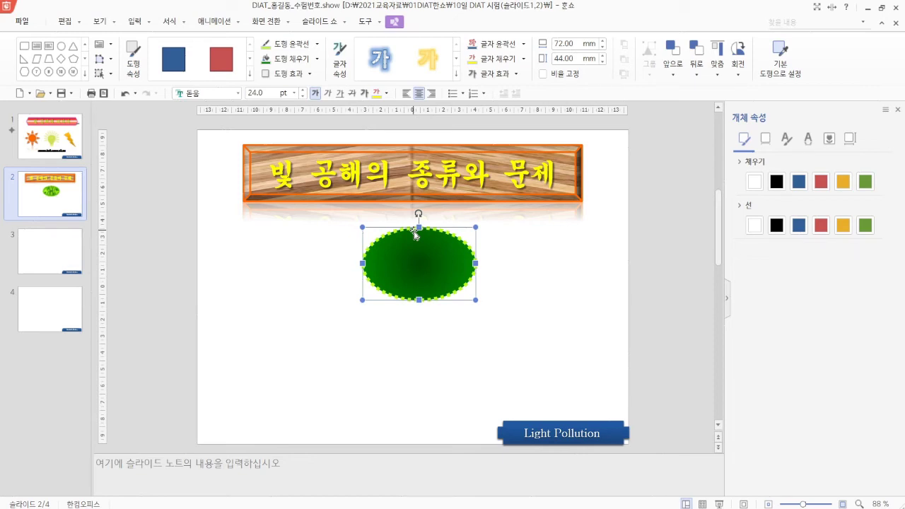
- Enter the text "빛 공해의 종류" in the green ellipse
type("빛")
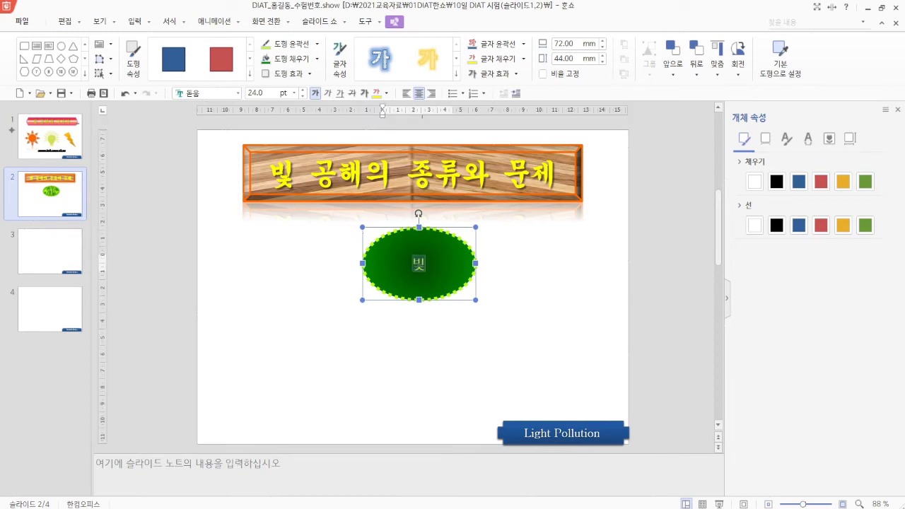
type(" 공해의 종")
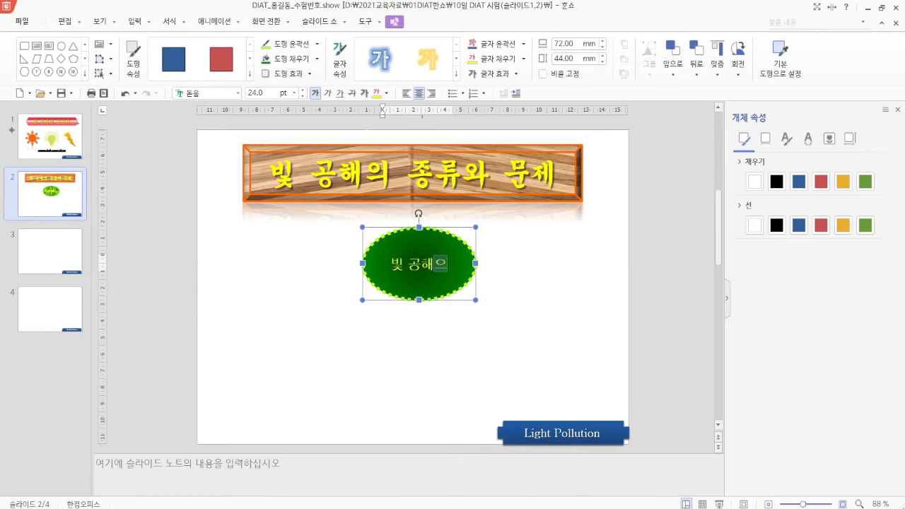
type("류")
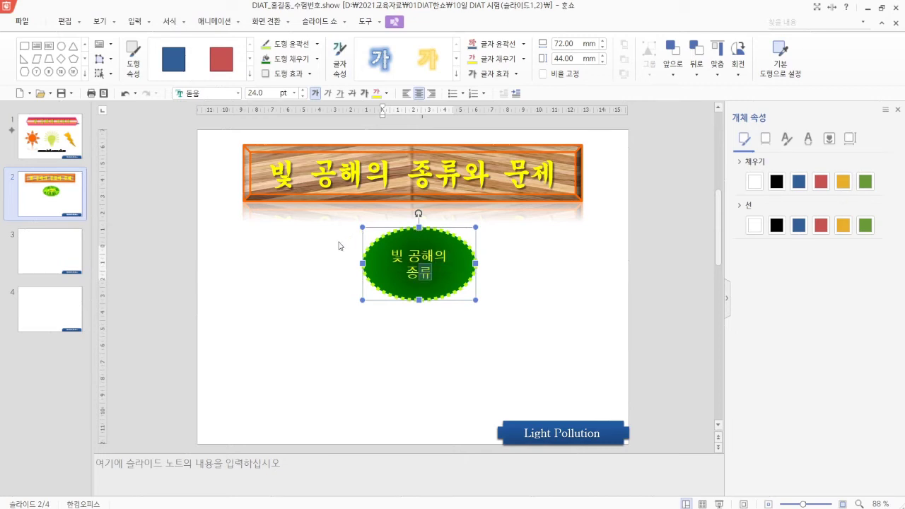
left_click(303, 253)
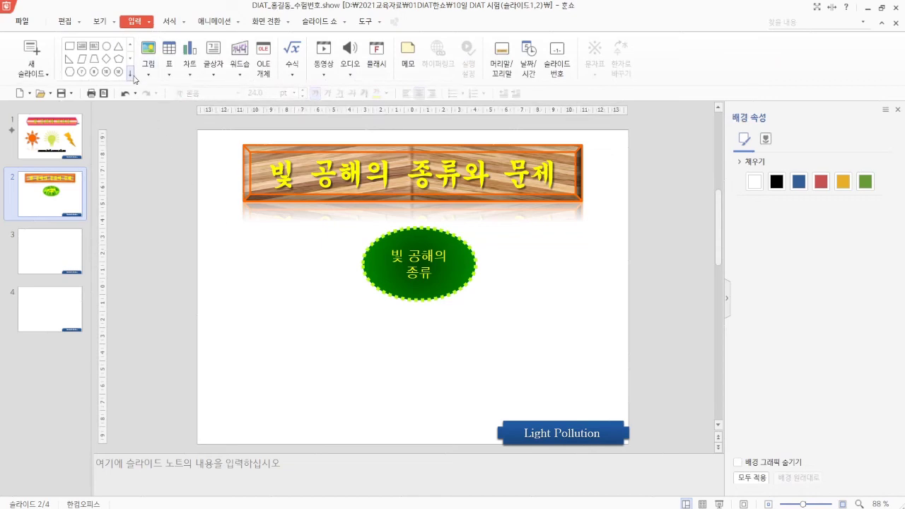
- Draw a rectangle with one snipped corner, about 68 × 22 mm, to the left of the ellipse
left_click(131, 73)
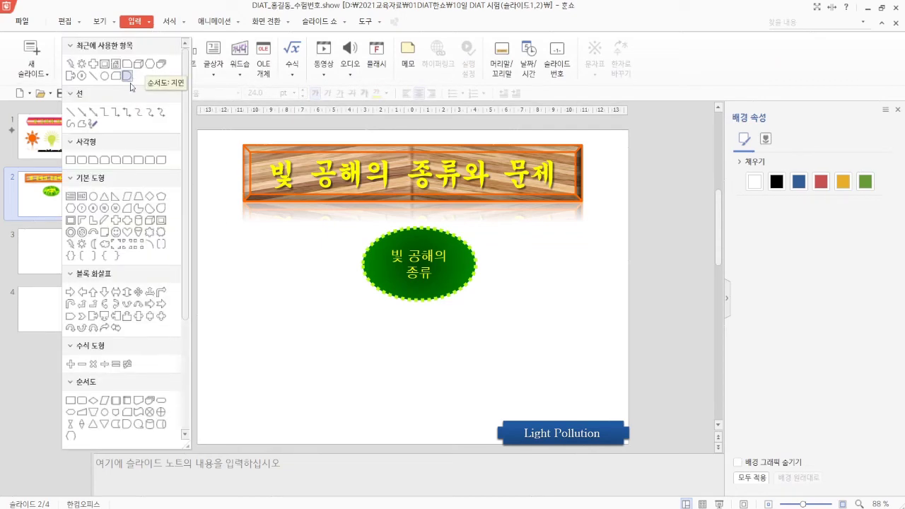
left_click(93, 160)
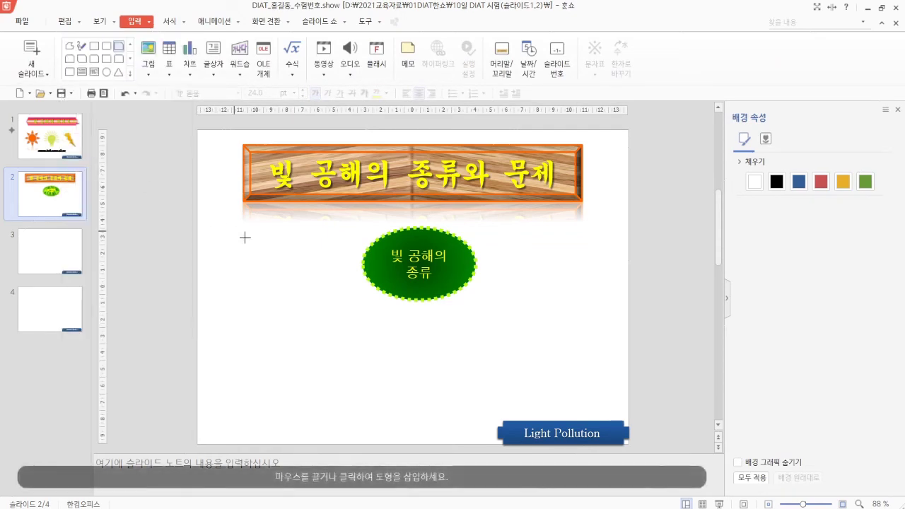
mouse_move(233, 227)
left_mouse_down()
mouse_move(281, 254)
mouse_move(341, 268)
left_mouse_up()
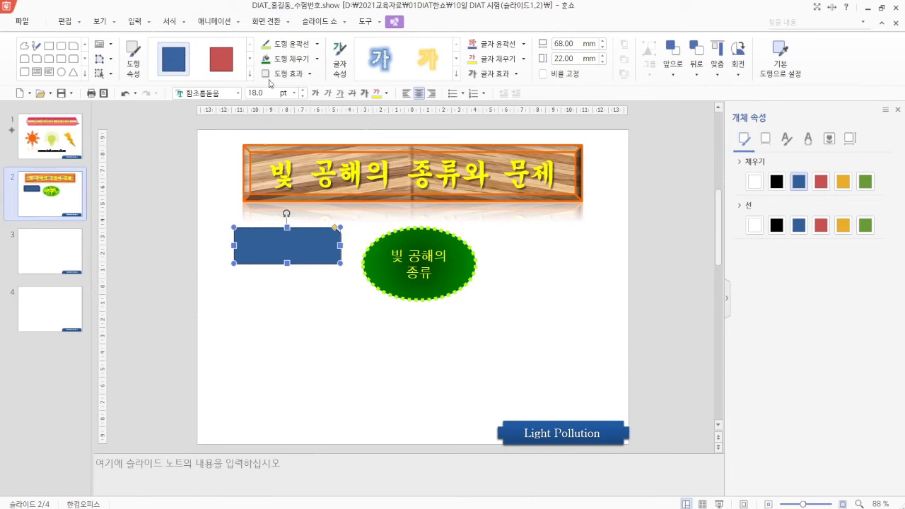
- Fill the snipped-corner rectangle with red and apply the light linear gradient from below (선형 - 아래쪽에서)
left_click(317, 58)
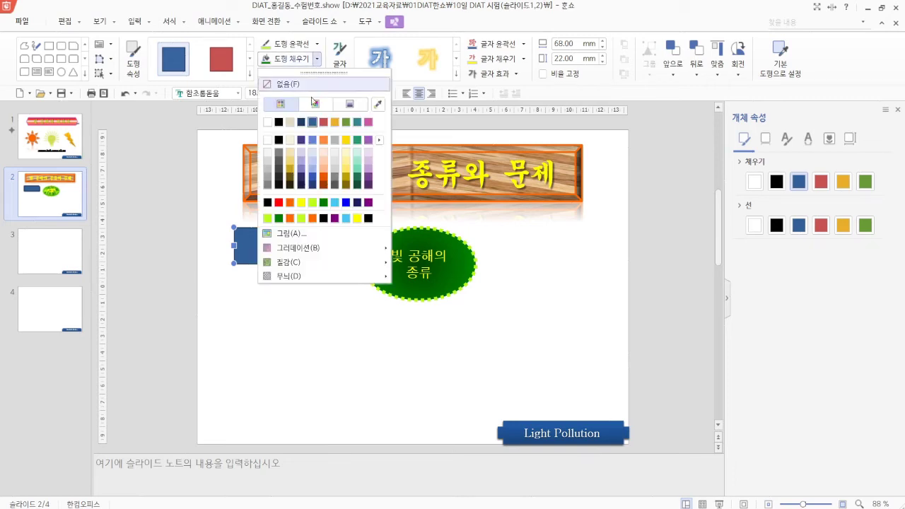
left_click(278, 202)
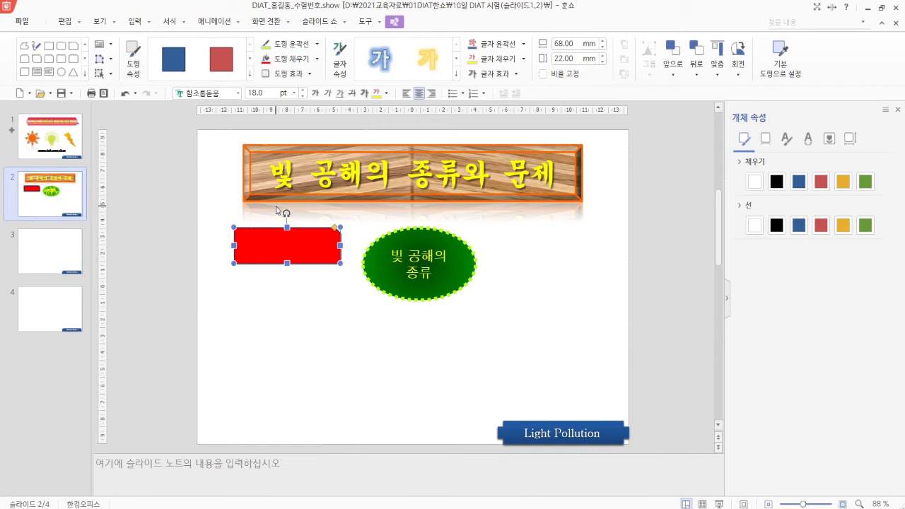
left_click(318, 62)
mouse_move(304, 248)
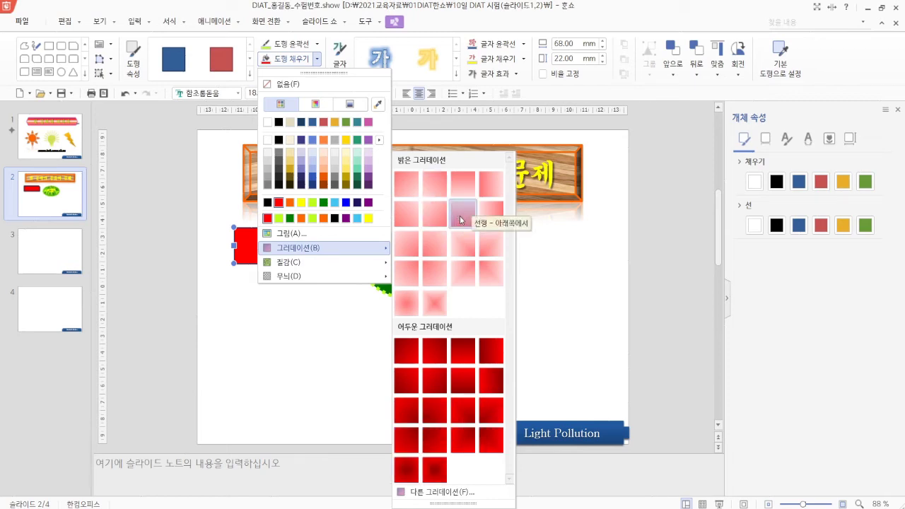
left_click(460, 220)
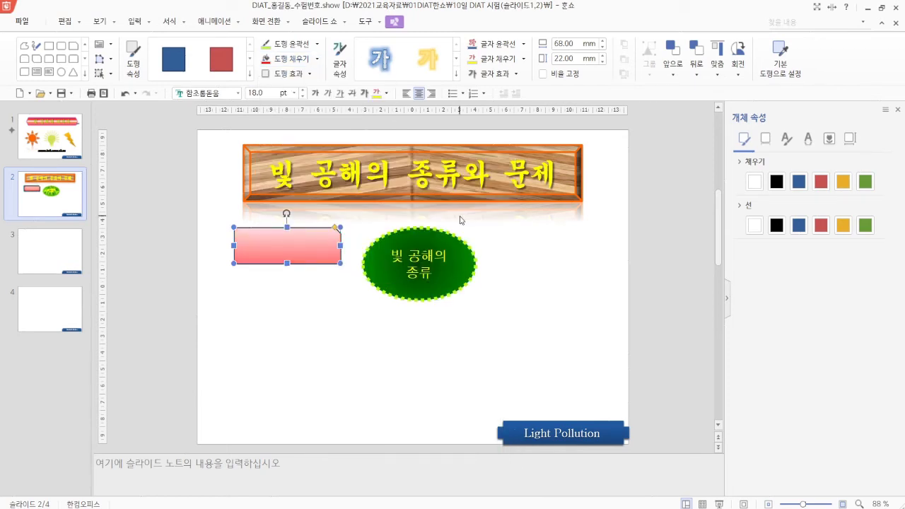
- Remove the rectangle's outline and add the centred outer shadow
left_click(753, 213)
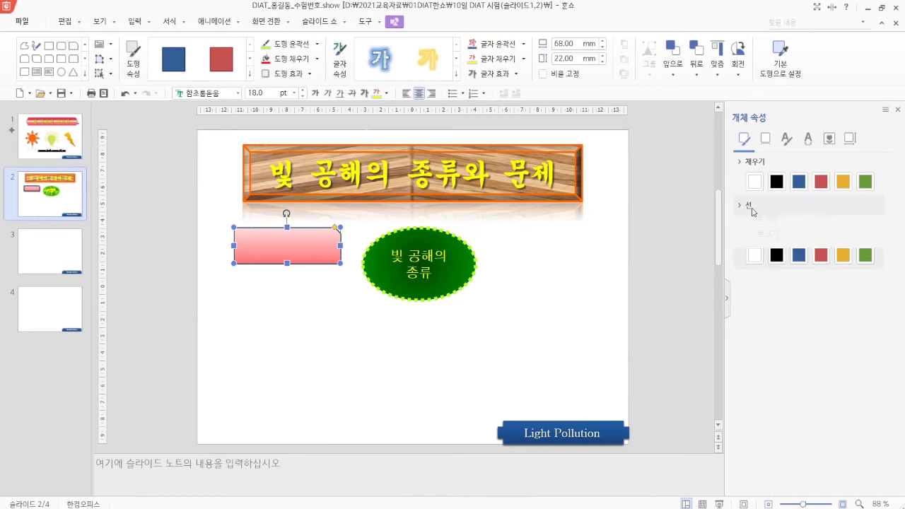
left_click(756, 227)
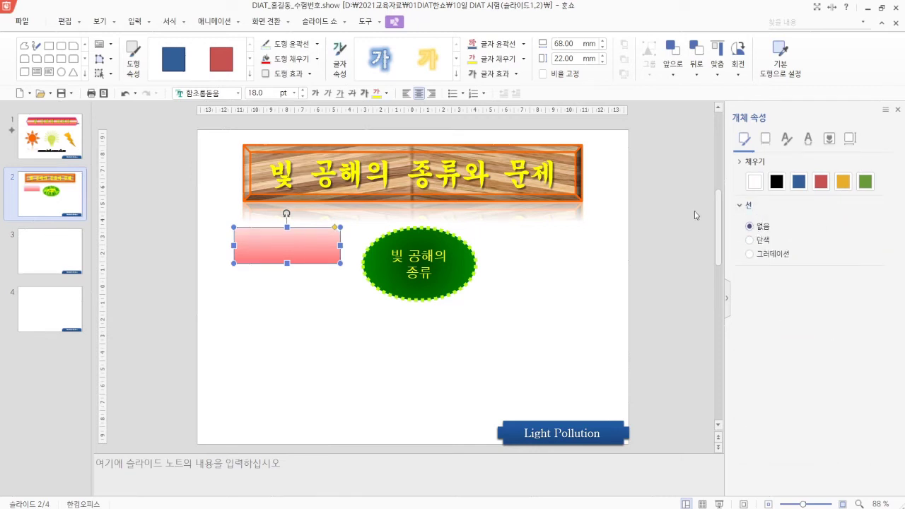
left_click(285, 74)
mouse_move(299, 99)
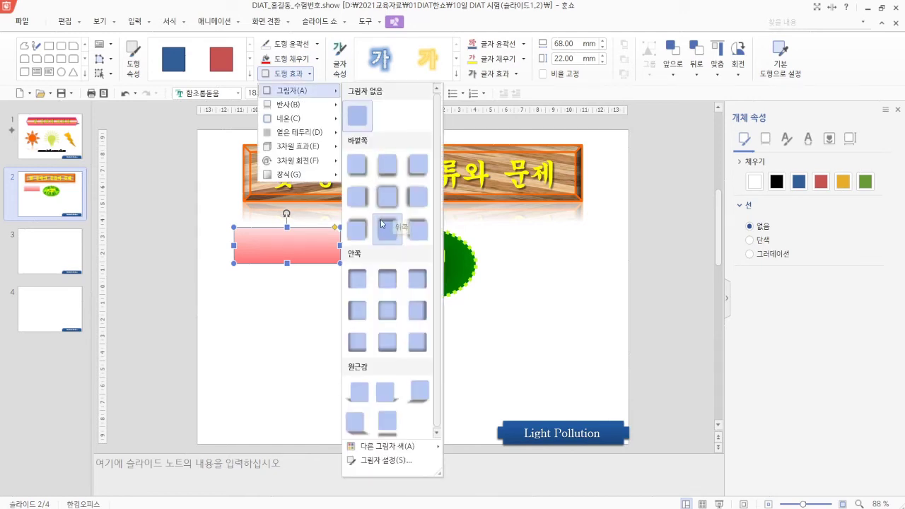
left_click(389, 197)
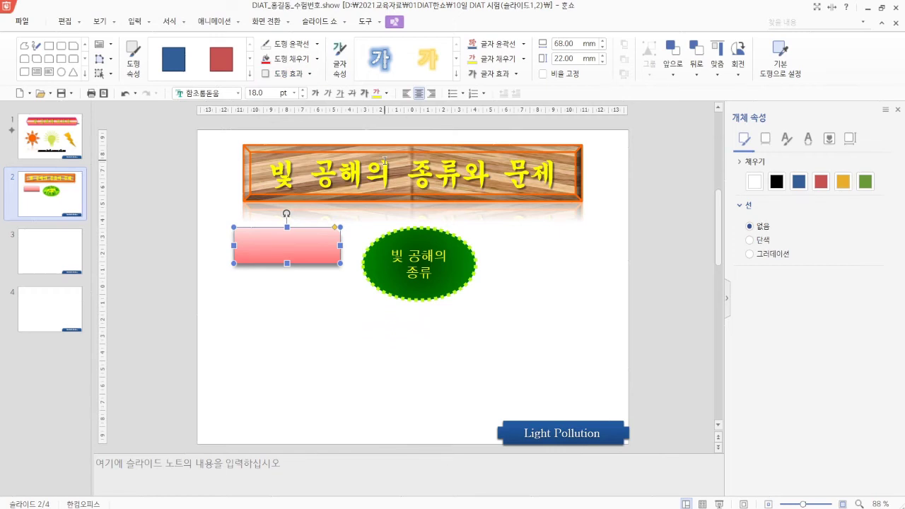
- Format the rectangle's text as 돋움, 22 pt, bold and red, and enter "침입광" in it
left_click(212, 93)
type("ㄷ")
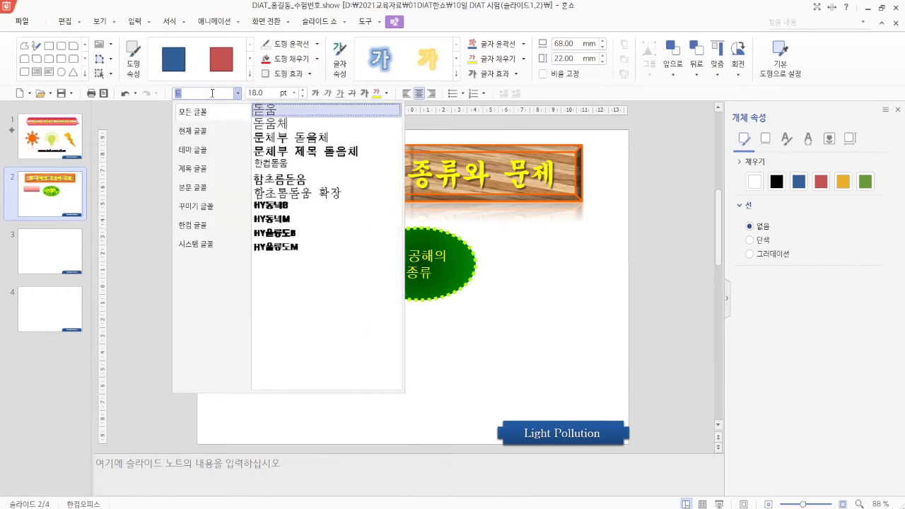
type("돋움")
key("Return")
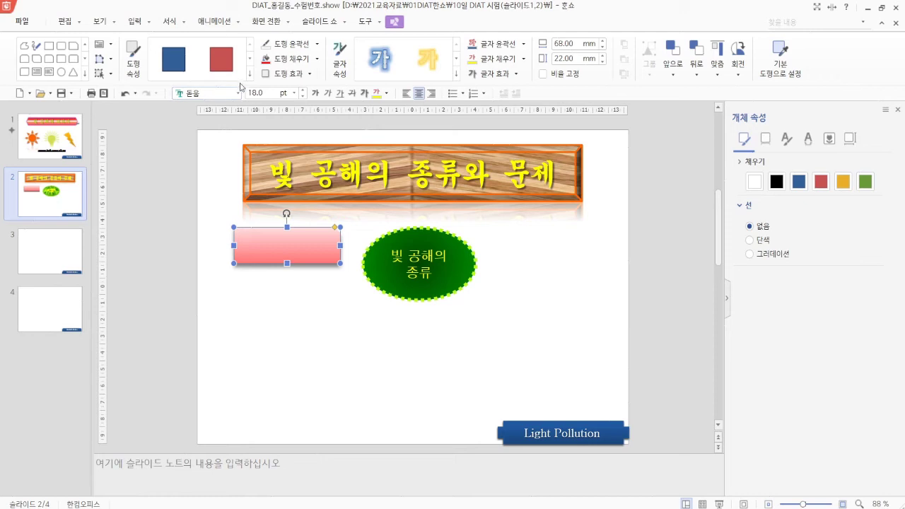
left_click(273, 97)
type("22")
key("Return")
left_click(386, 94)
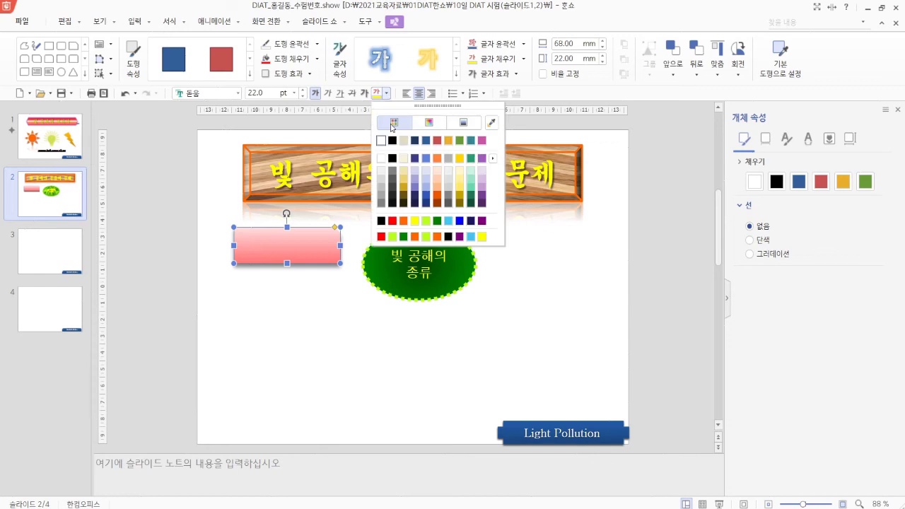
left_click(393, 221)
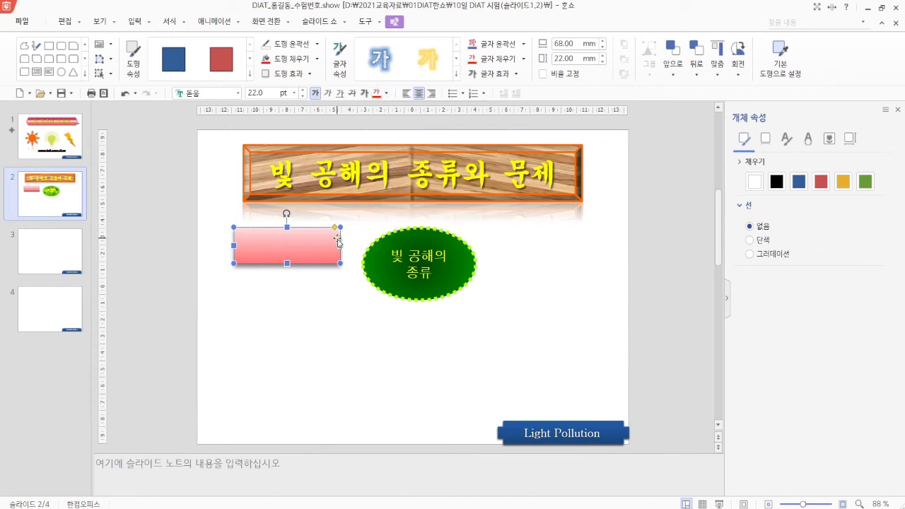
type("침입ㄱ")
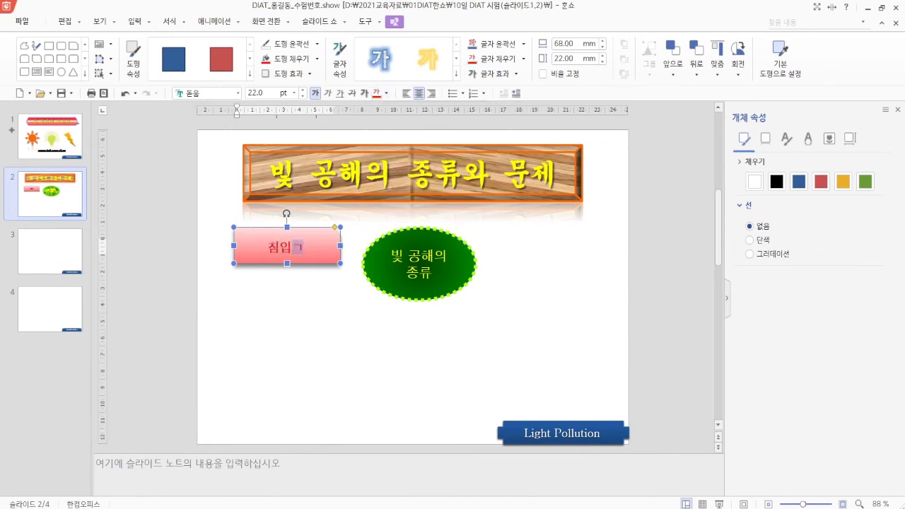
left_click(320, 282)
- Copy the "침입광" rectangle to the right of the ellipse, and duplicate both rectangles directly below
left_click(312, 264)
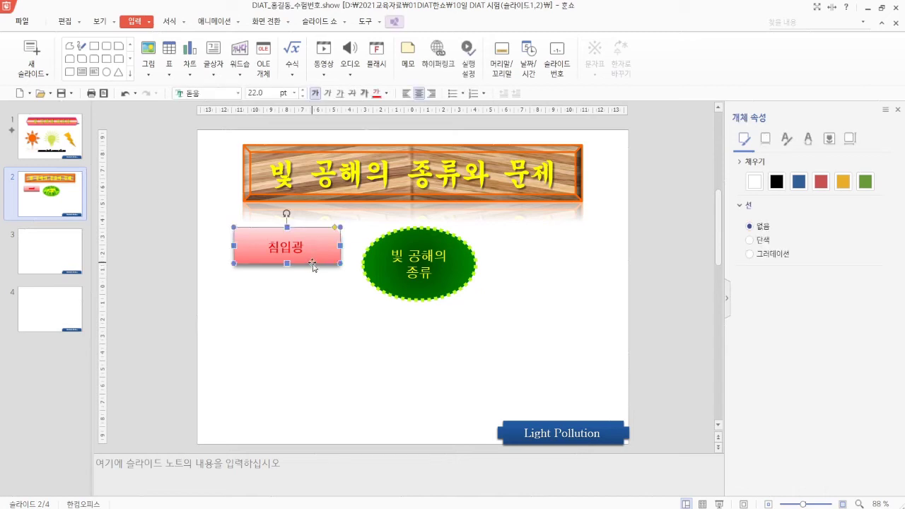
left_click_drag(320, 265, 567, 266)
left_click(311, 271)
left_click(312, 265)
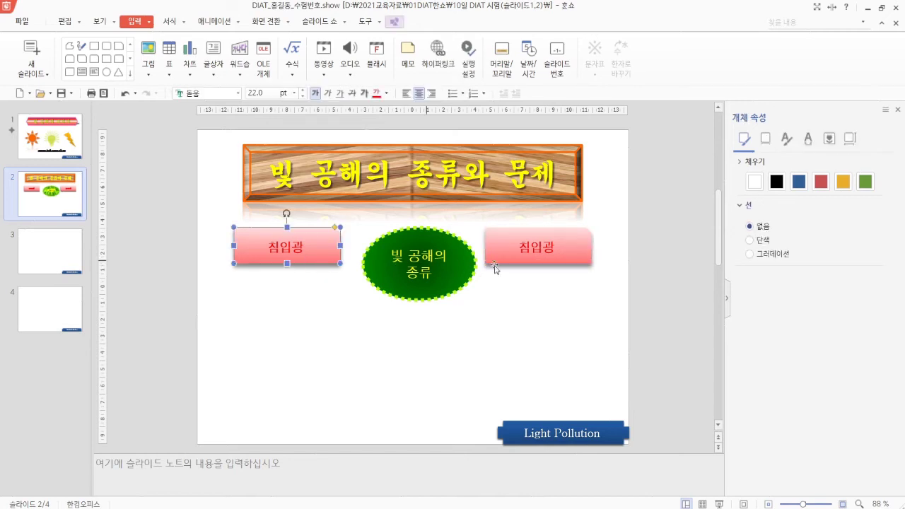
left_click(538, 260, "shift")
left_click_drag(516, 259, 519, 300)
left_click(394, 342)
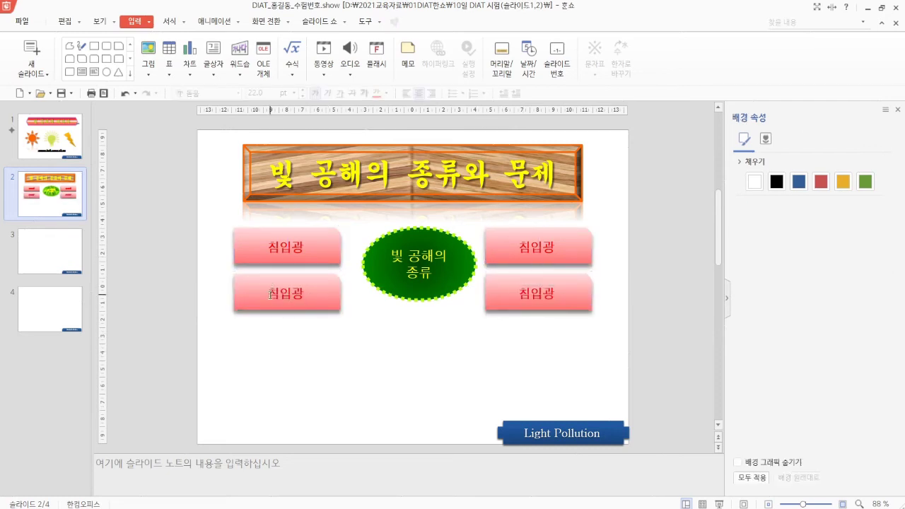
- Relabel the lower-left rectangle "눈부심", the upper-right one "산란광" and the lower-right one "군집된 빛"
left_click_drag(269, 293, 316, 305)
type("눈부심")
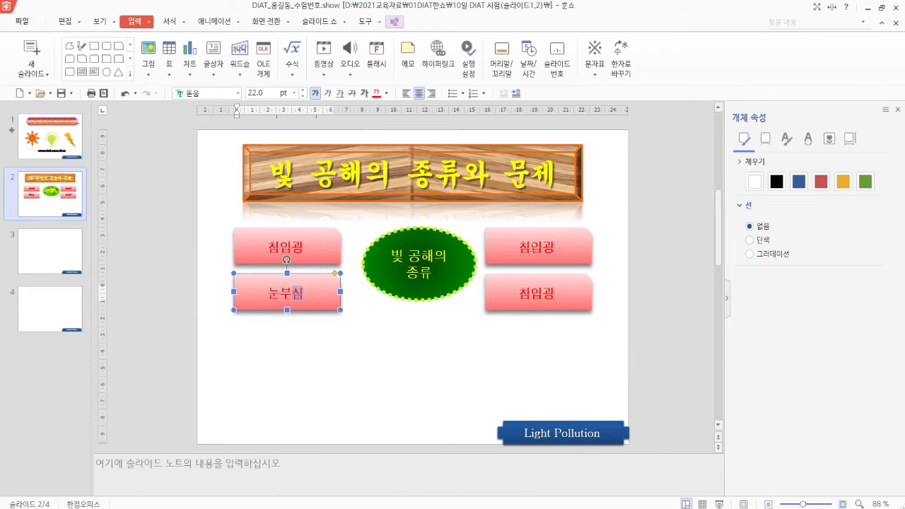
left_click_drag(518, 247, 565, 253)
type("산란ㄱ")
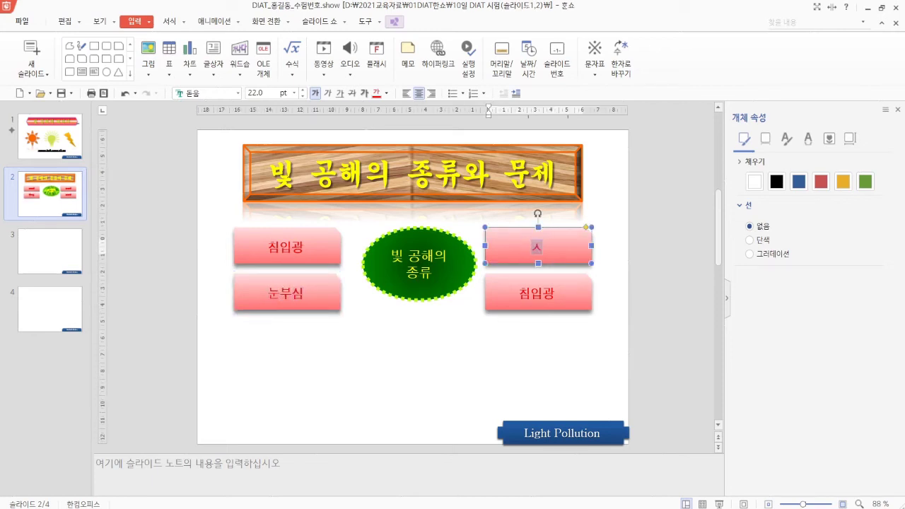
left_click(538, 294)
left_click_drag(520, 293, 580, 304)
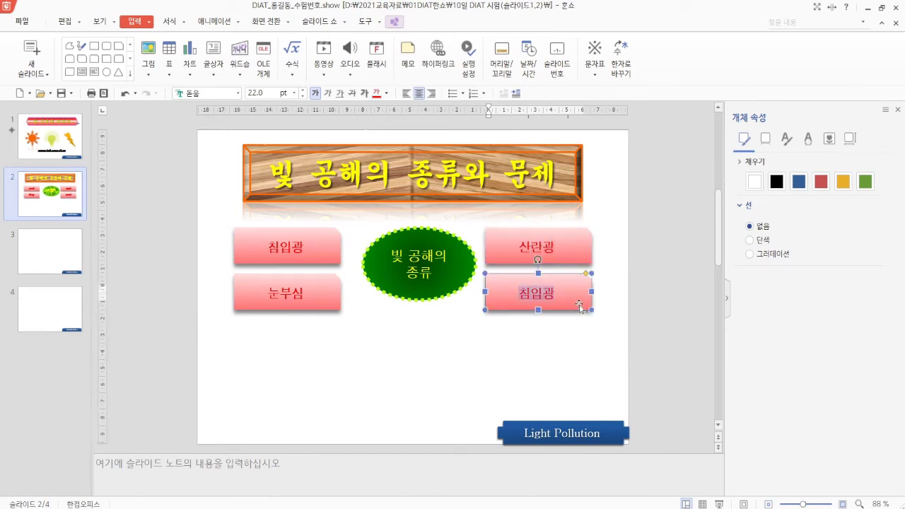
type("군집된 비")
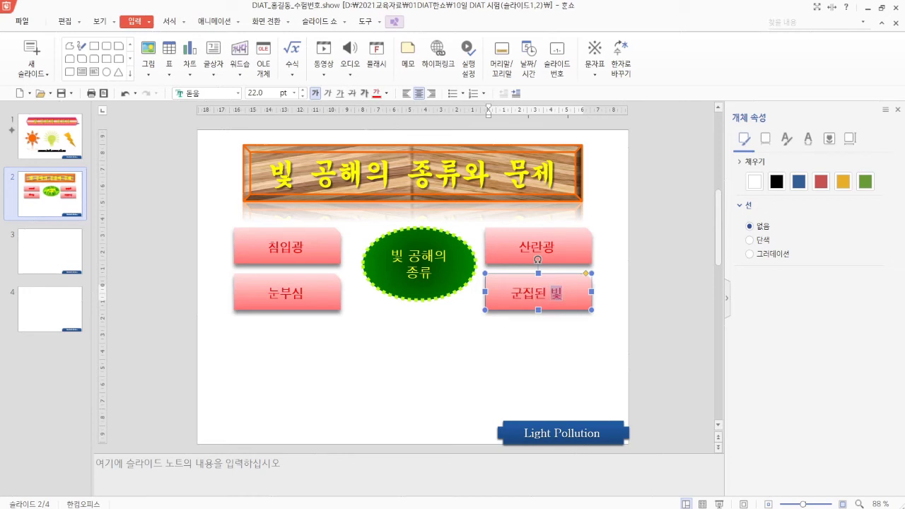
left_click(409, 357)
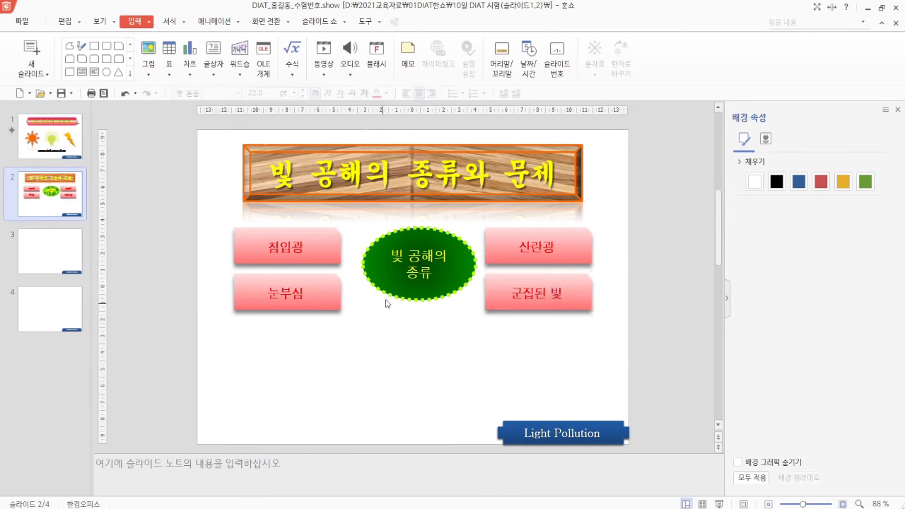
- Move the green ellipse slightly down and left so it sits centred between the four red rectangles
left_click_drag(389, 295, 379, 297)
key("Down")
key("Down")
key("Down")
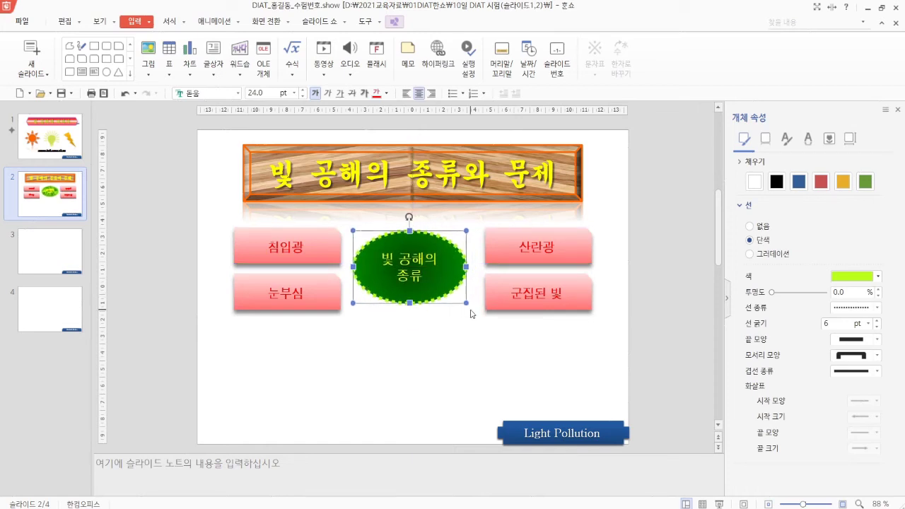
key("Left")
key("Left")
key("Right")
key("Right")
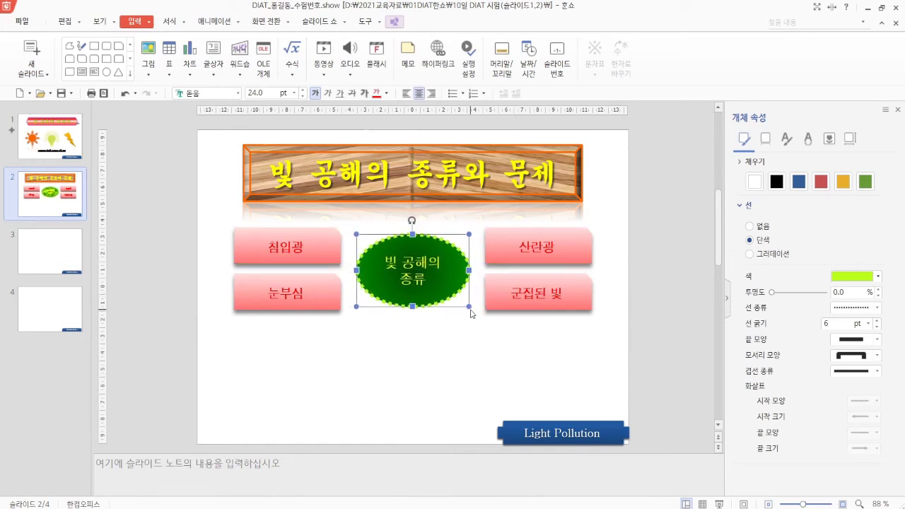
left_click(421, 382)
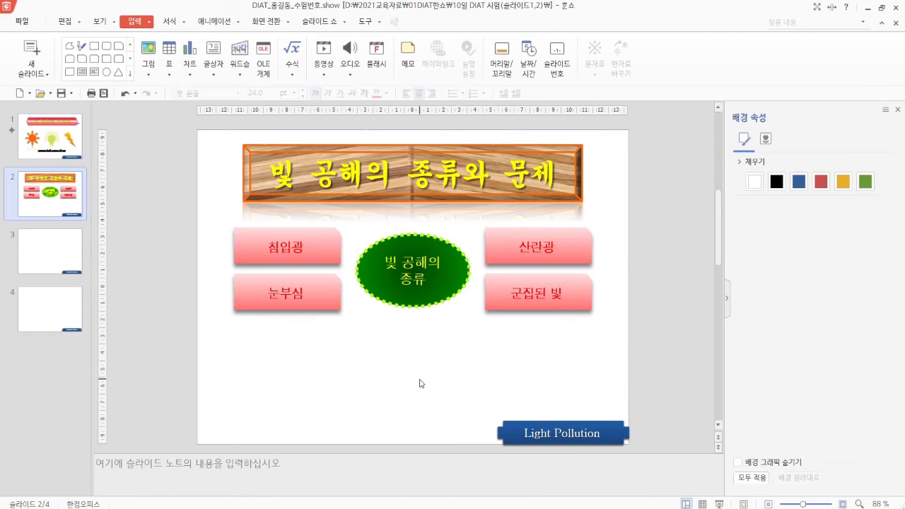
- Insert a table of 2 rows and 4 columns, placing it below the shapes and stretching it to about 228 mm wide
left_click(170, 51)
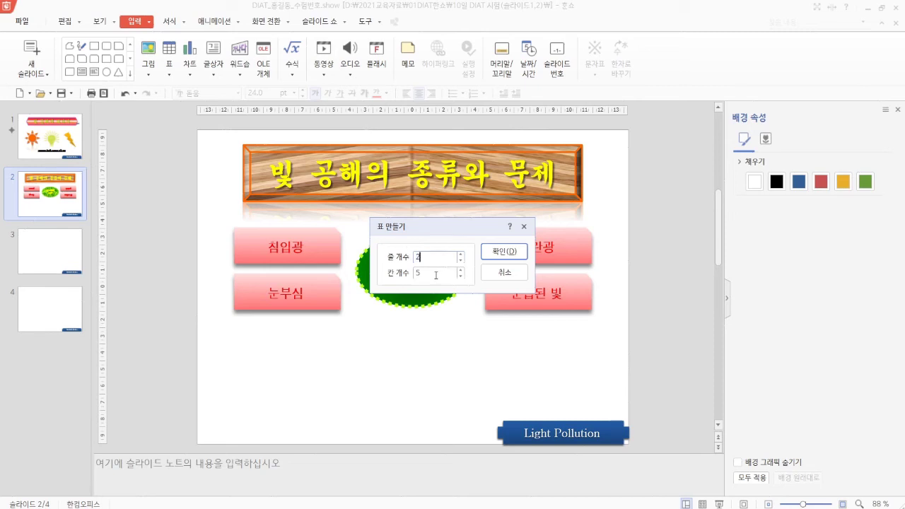
type("2")
key("Tab")
type("4")
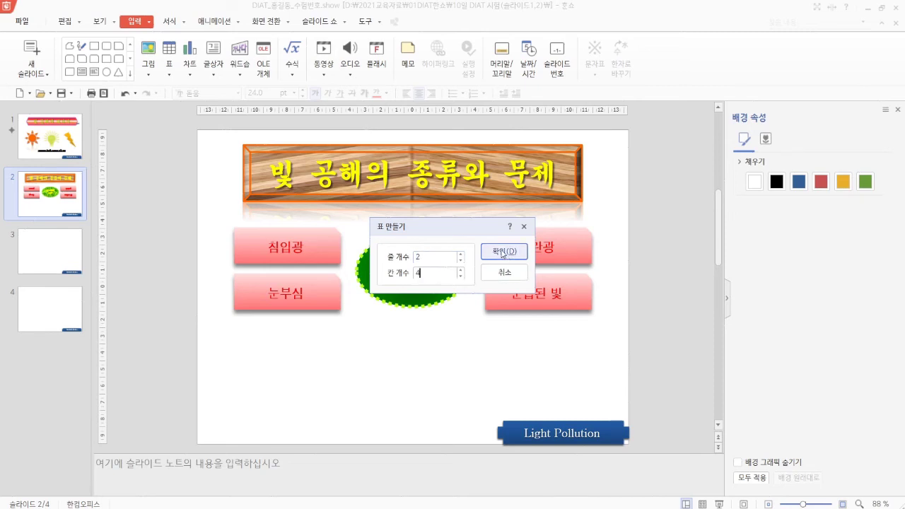
left_click(504, 251)
left_click_drag(378, 224, 342, 361)
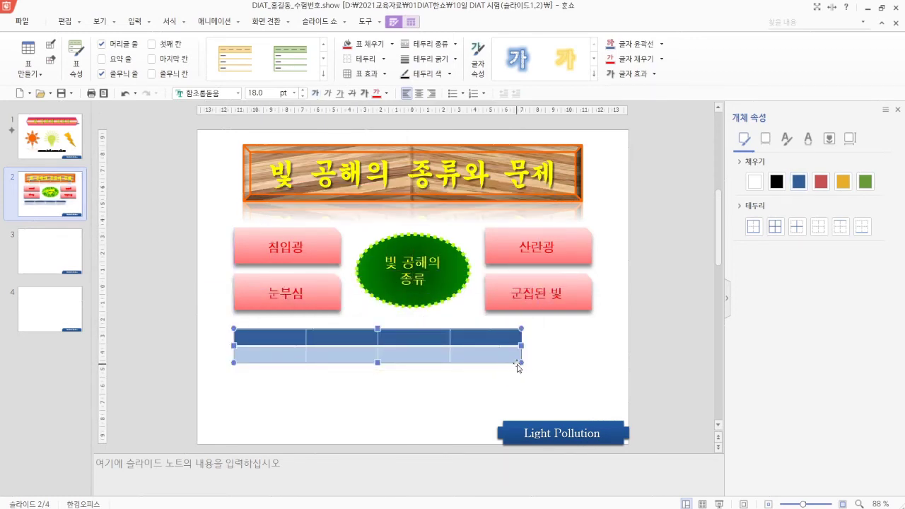
left_click_drag(520, 361, 590, 385)
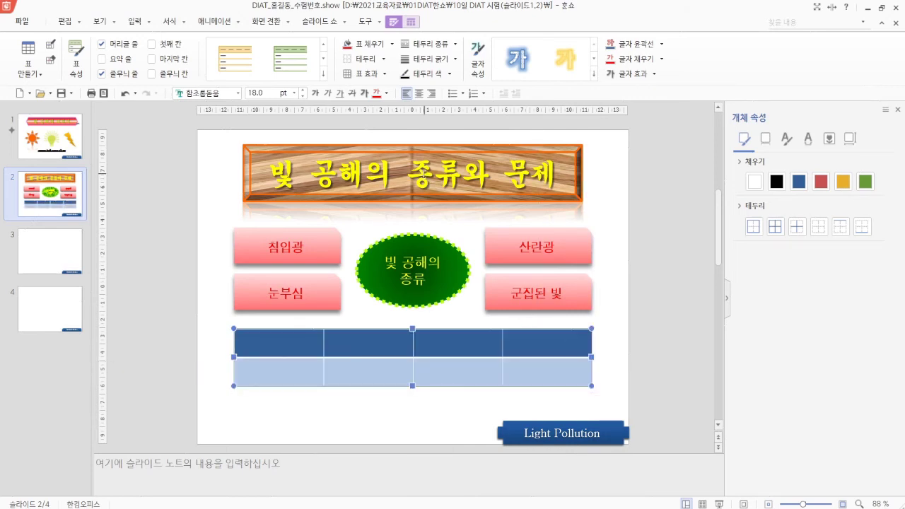
- Align the wooden title banner with the table's left edge and widen it to 228 mm
left_click_drag(523, 179, 515, 174)
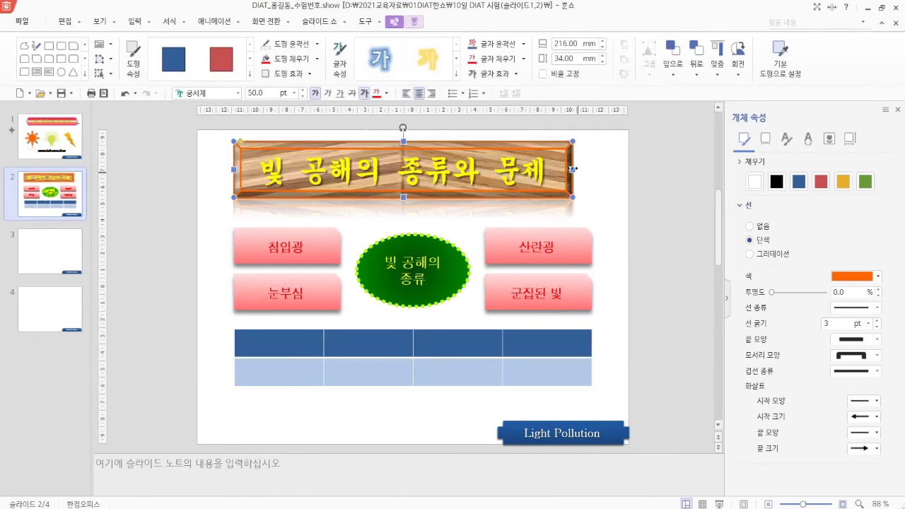
left_click_drag(573, 170, 591, 169)
left_click_drag(671, 326, 672, 326)
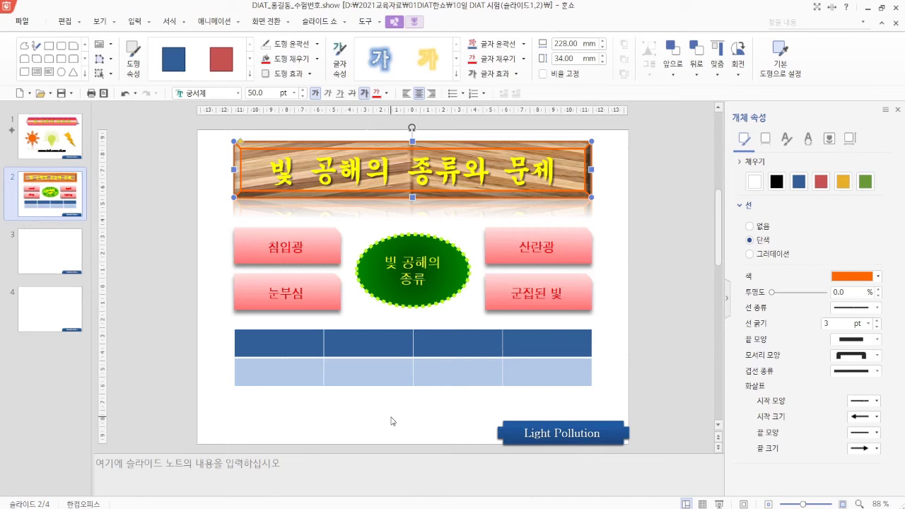
- Merge the table's top row into one cell by erasing its three inner vertical borders
left_click(547, 343)
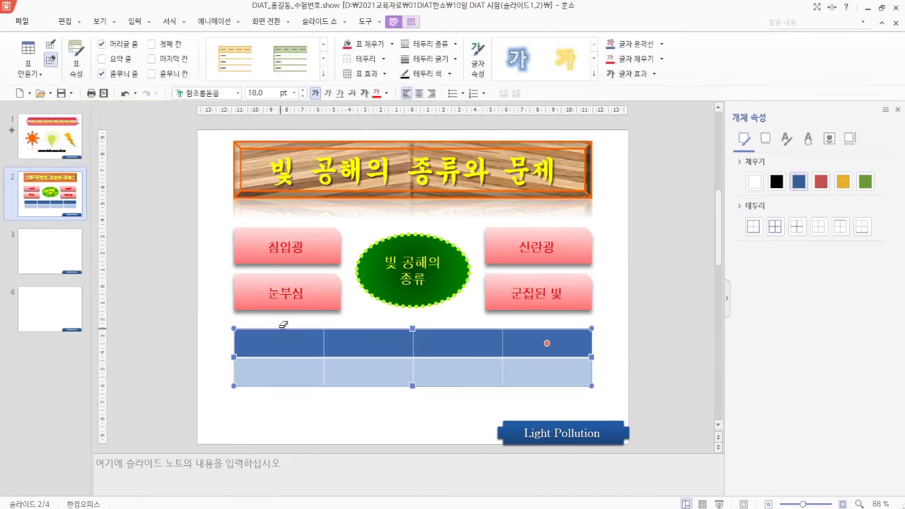
left_click(325, 334)
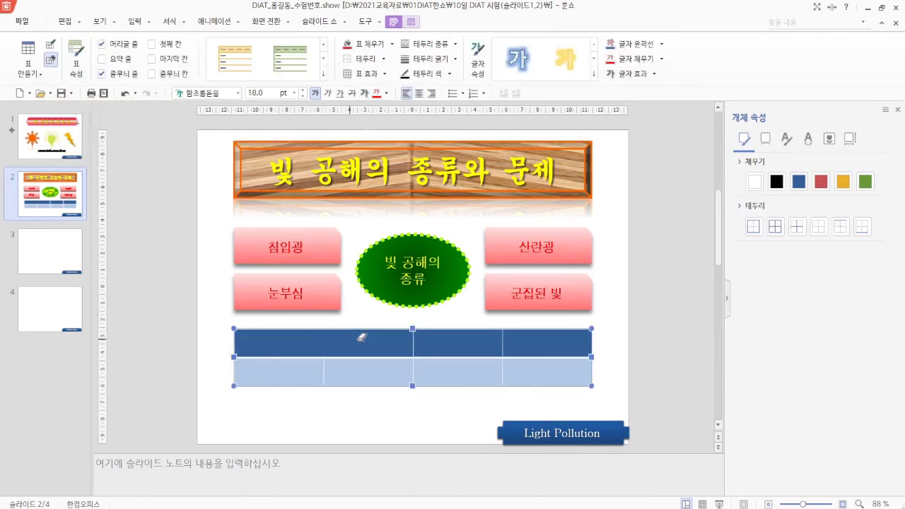
left_click(413, 335)
left_click(503, 340)
left_click(51, 62)
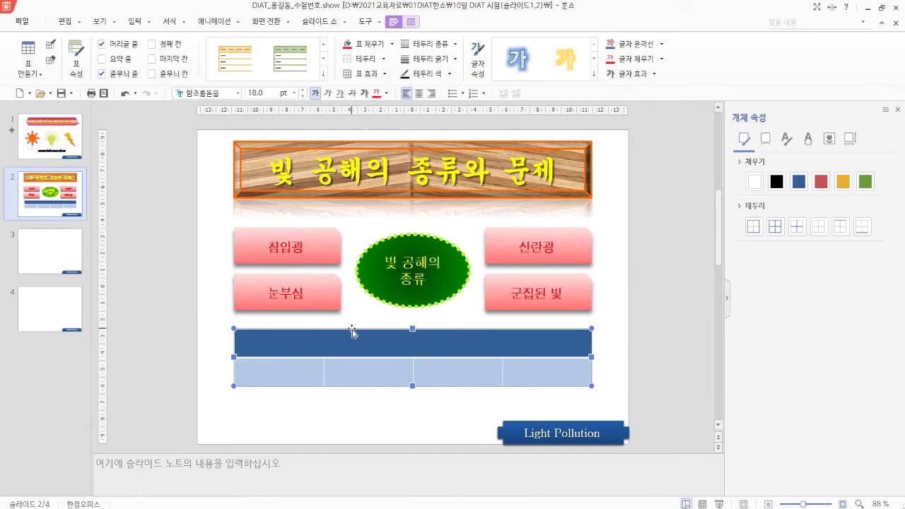
- Fill the whole table with the beige dotted texture and turn off tiling (바둑판식 배열)
left_click(754, 161)
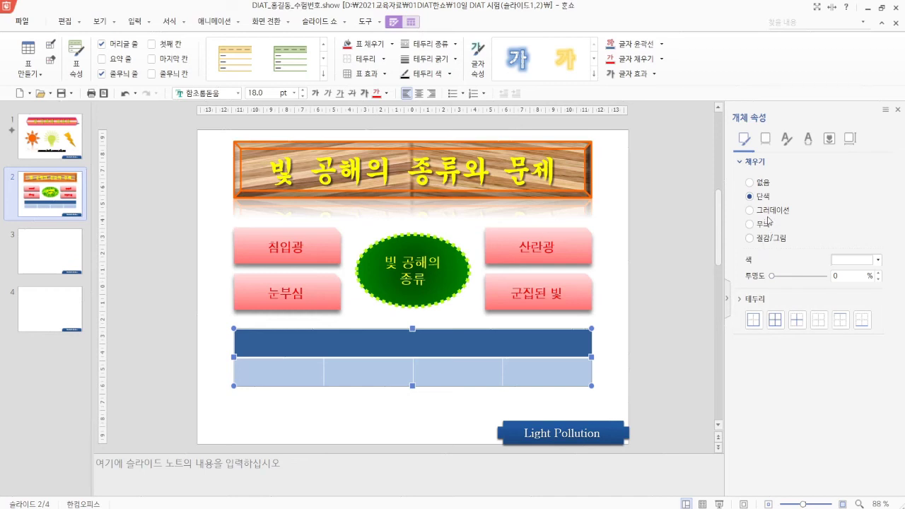
left_click(752, 239)
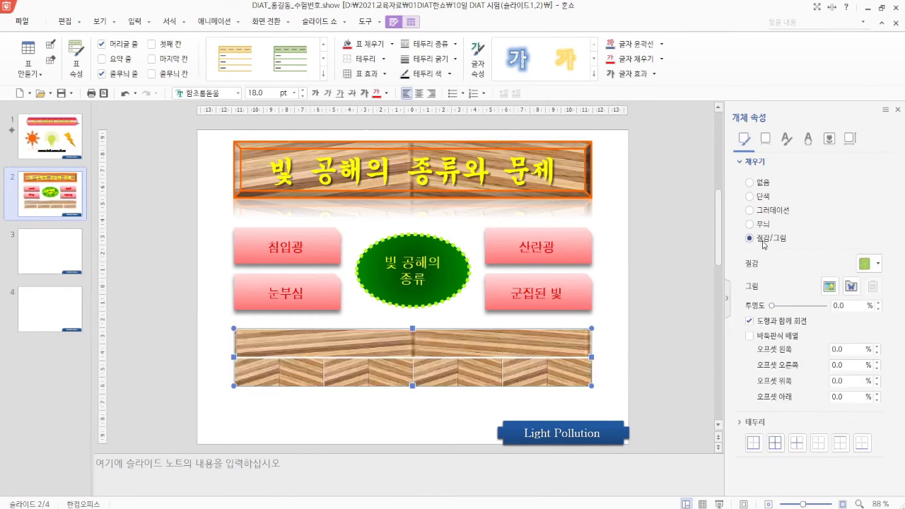
left_click(876, 264)
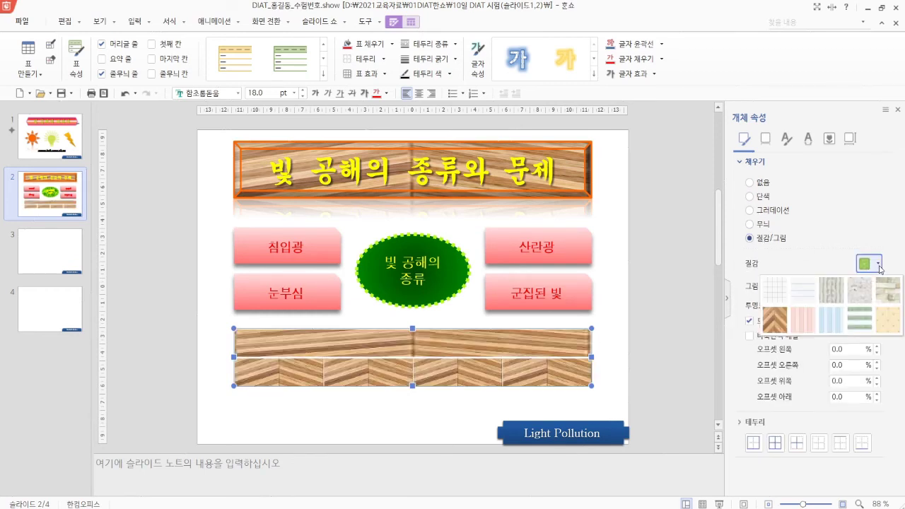
left_click(893, 325)
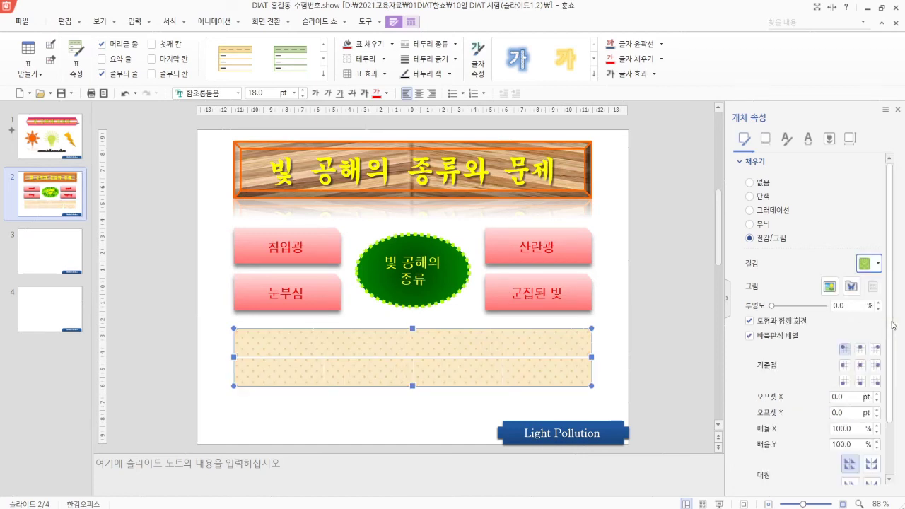
left_click(779, 338)
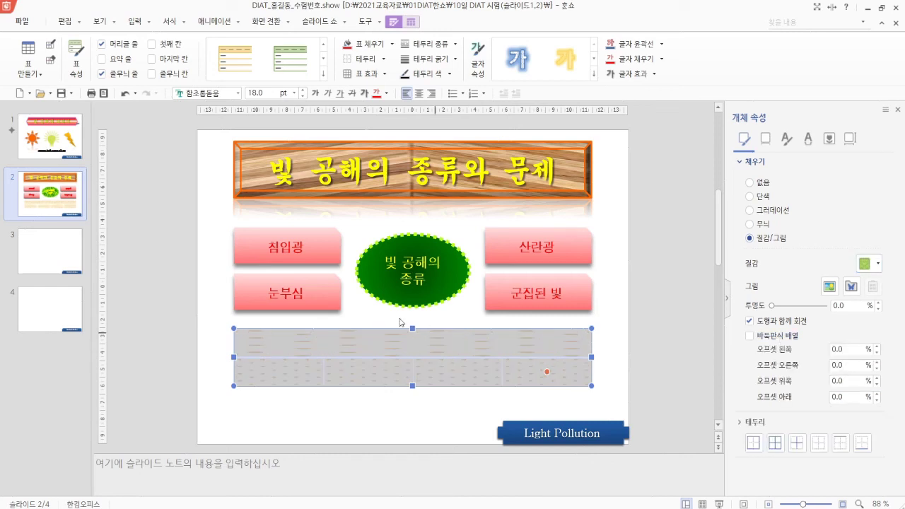
- Format the text of all table cells as 돋움, bold, red and horizontally centred
left_click(227, 94)
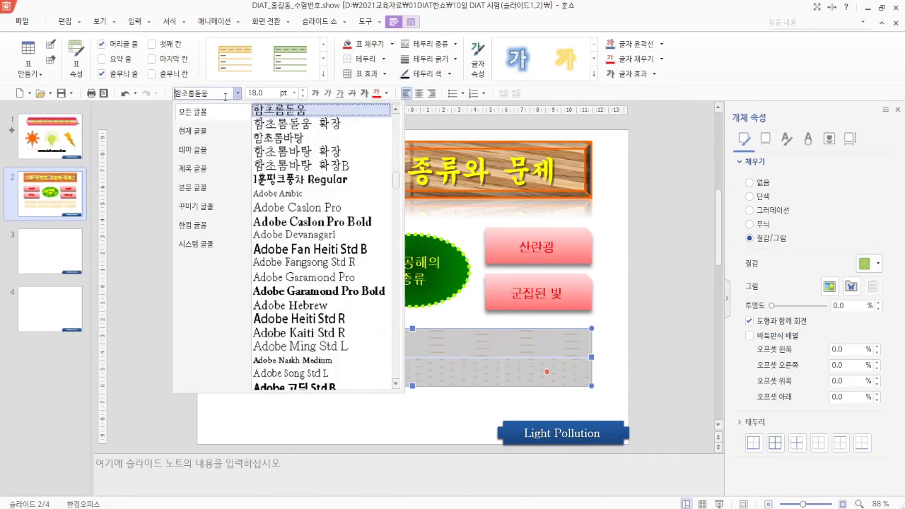
type("돋움")
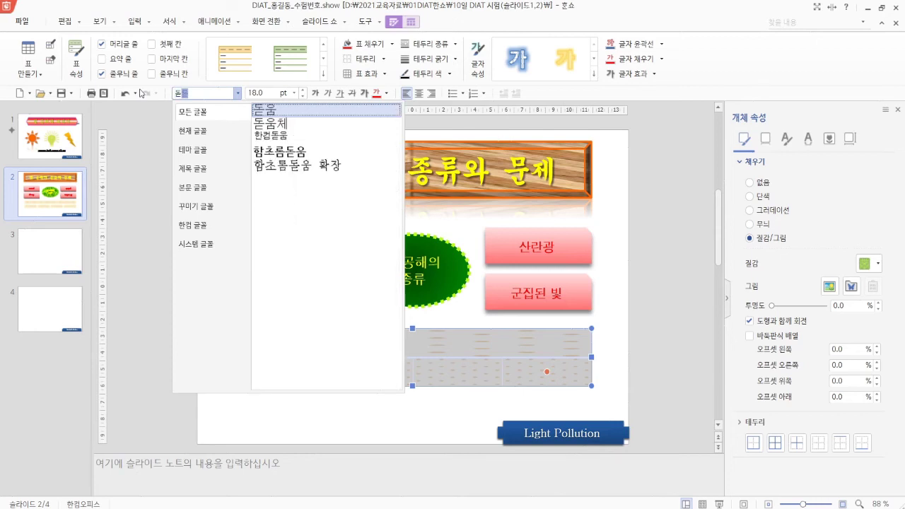
key("Return")
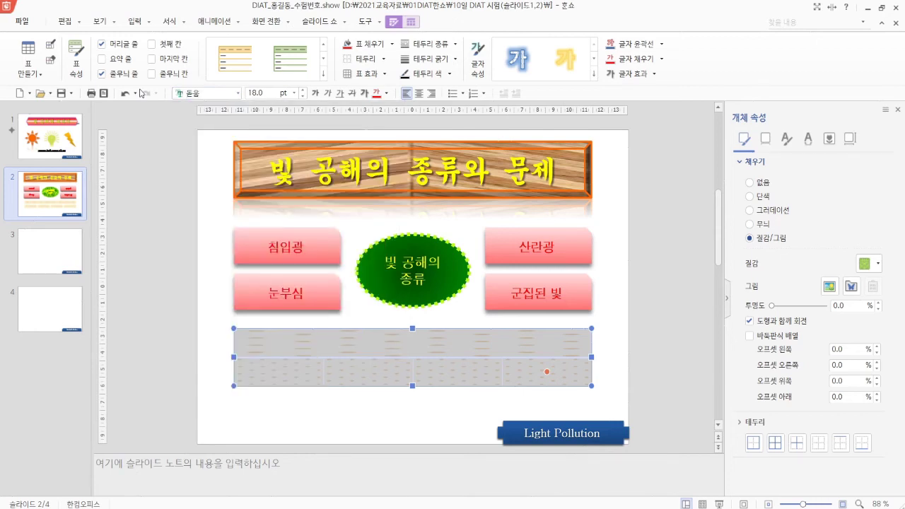
left_click(316, 94)
left_click(386, 93)
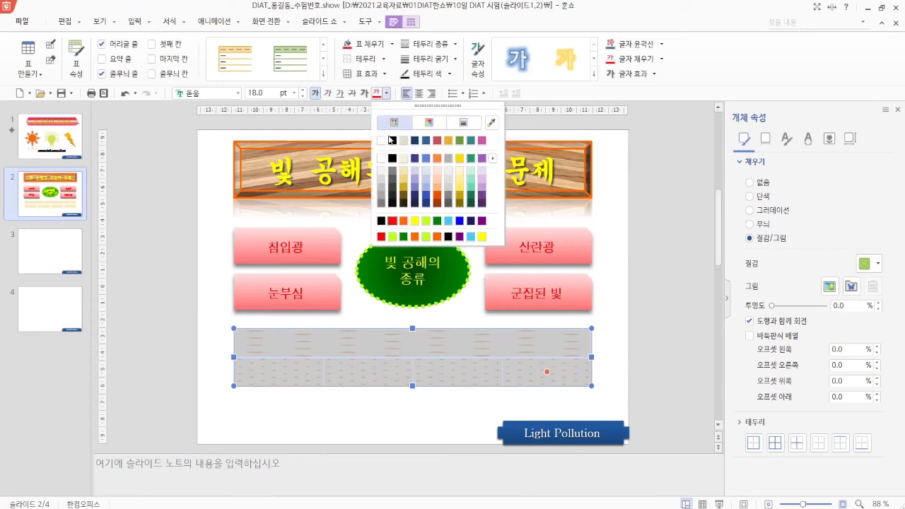
left_click(394, 221)
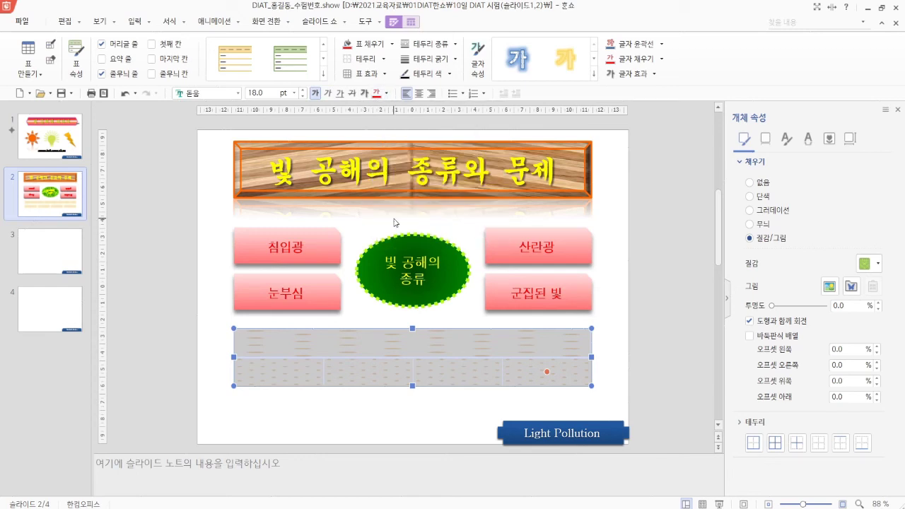
left_click(420, 94)
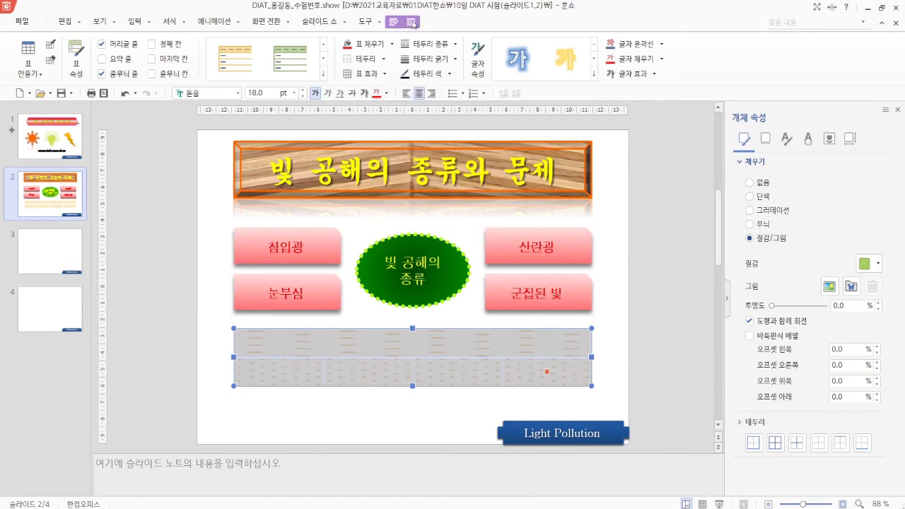
- Set the vertical content alignment of all table cells to middle (중간)
left_click(411, 22)
left_click(259, 76)
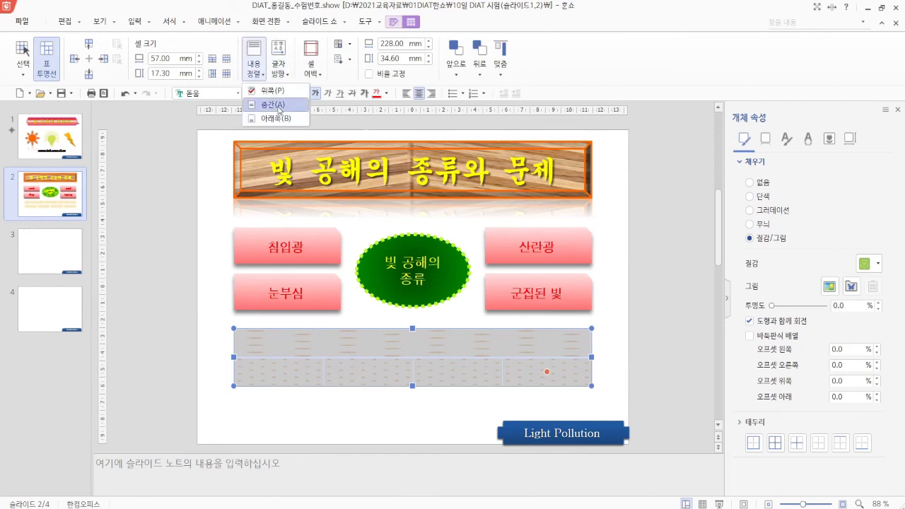
left_click(304, 104)
left_click(395, 22)
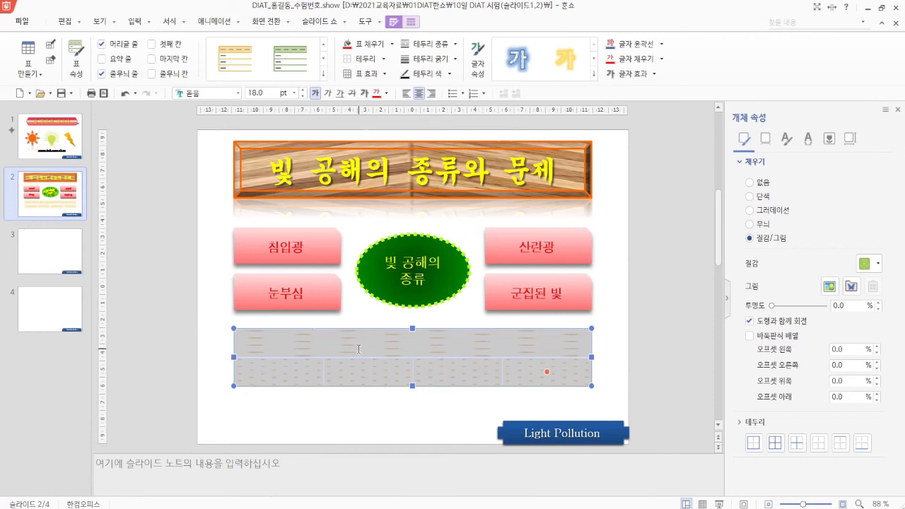
- Set the font size to 28 pt in the table's top row and 20 pt in the bottom row's cells
left_click(359, 349)
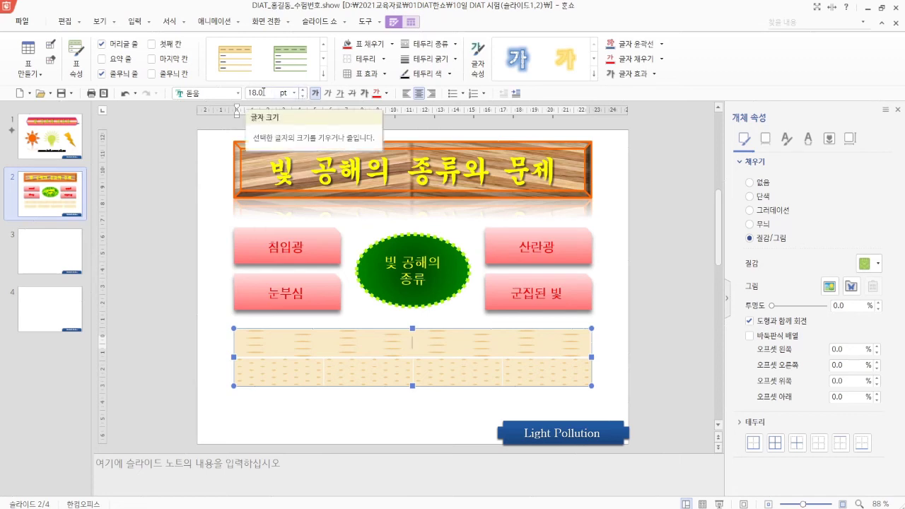
left_click(263, 93)
type("28")
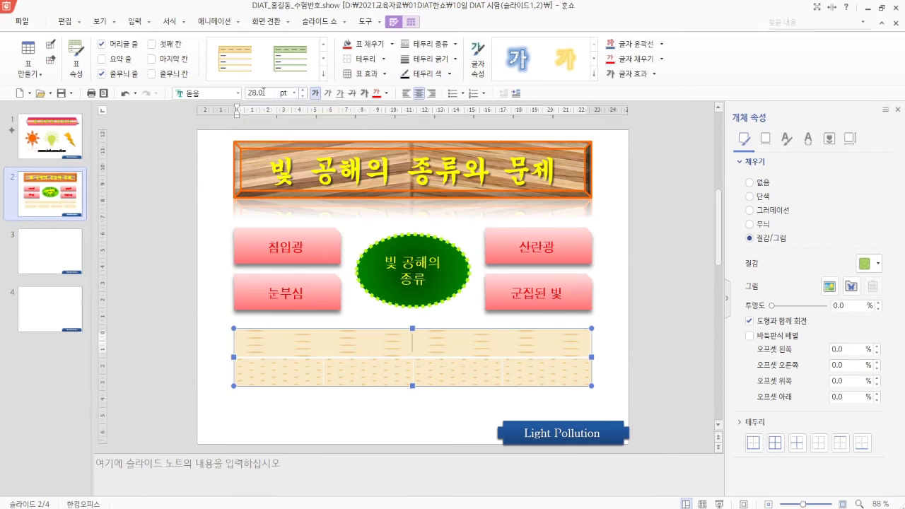
key("Return")
left_click_drag(295, 364, 546, 372)
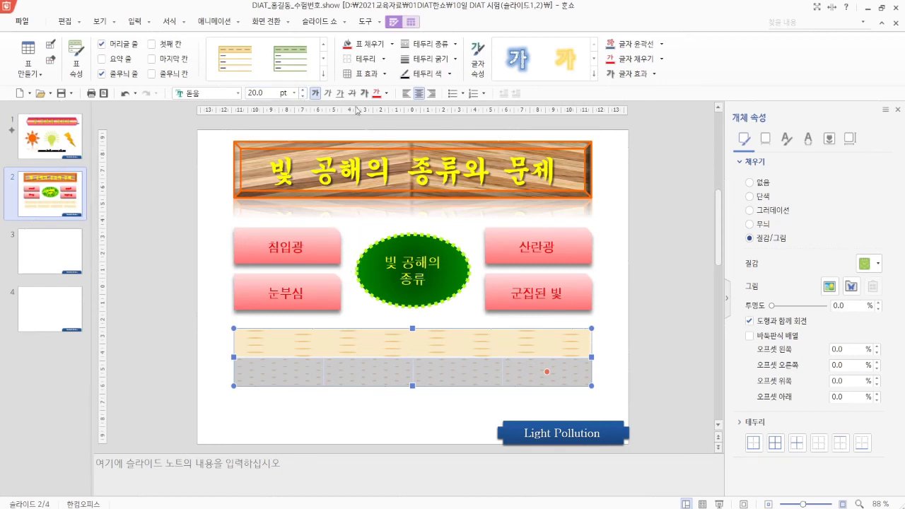
- Enter "빛 공해 문제" in the table's merged top row
left_click(403, 342)
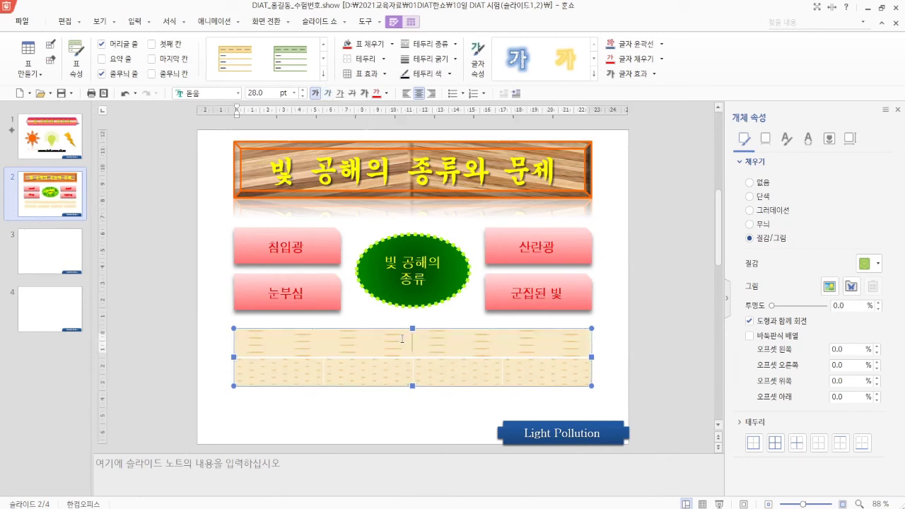
type("빛 공해 문제")
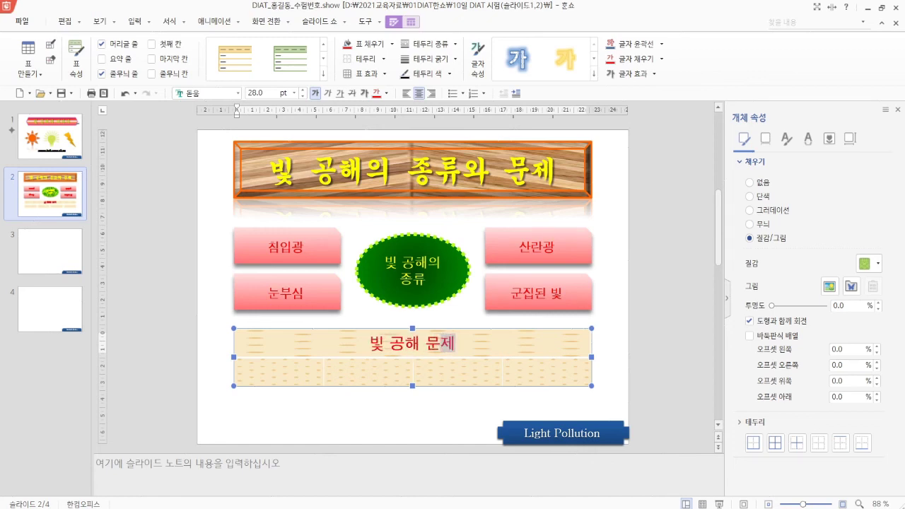
- Format the text of the table's four bottom-row cells as italic and black
left_click_drag(302, 380, 552, 374)
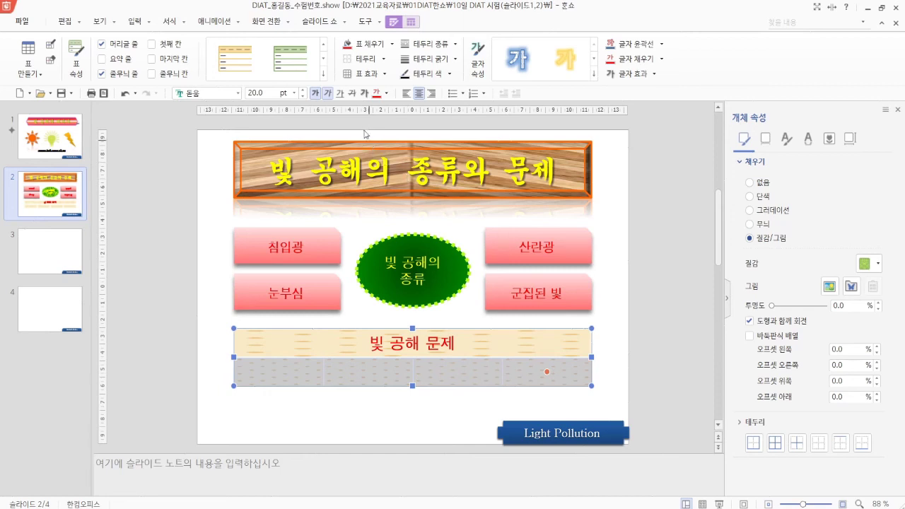
left_click(386, 93)
left_click(397, 148)
- Enter "불면증" and "내분비계 장애" in the first two cells of the table's bottom row
left_click(292, 374)
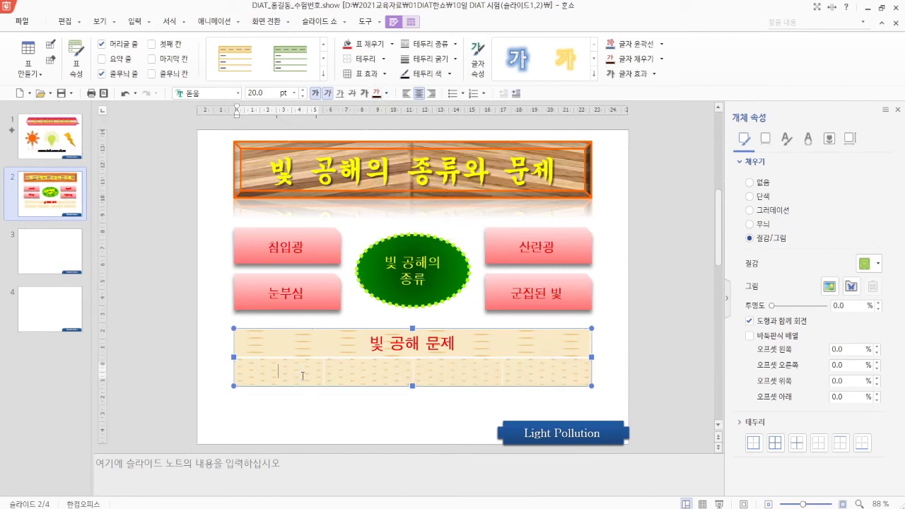
type("불면증")
key("Tab")
type("내")
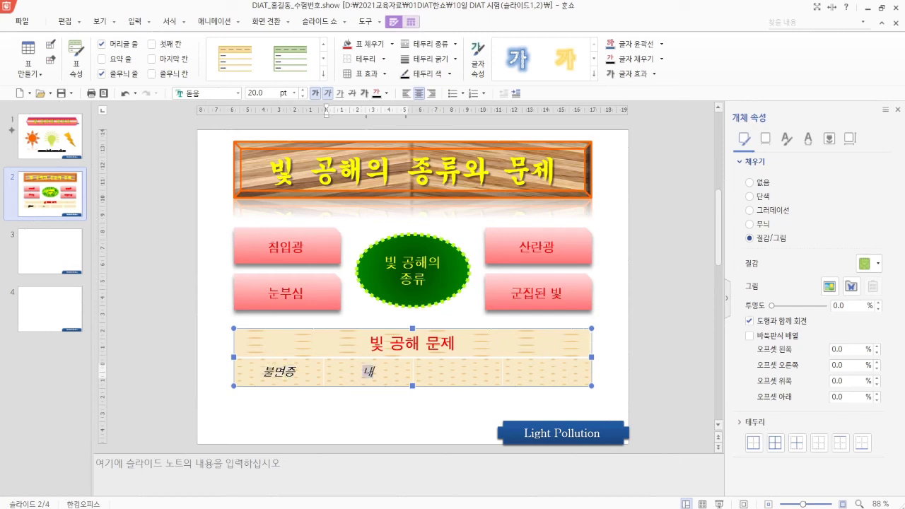
type("분비계wkddo")
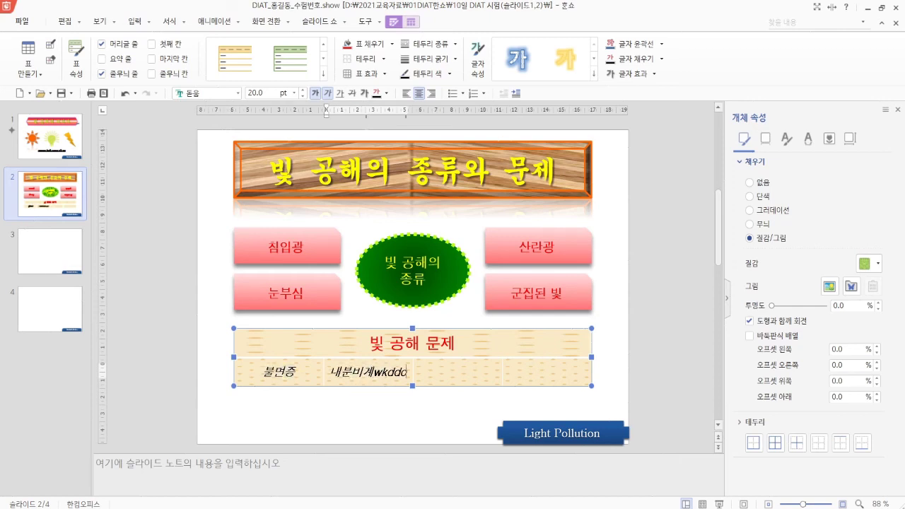
key("BackSpace")
key("BackSpace")
key("BackSpace")
key("BackSpace")
key("BackSpace")
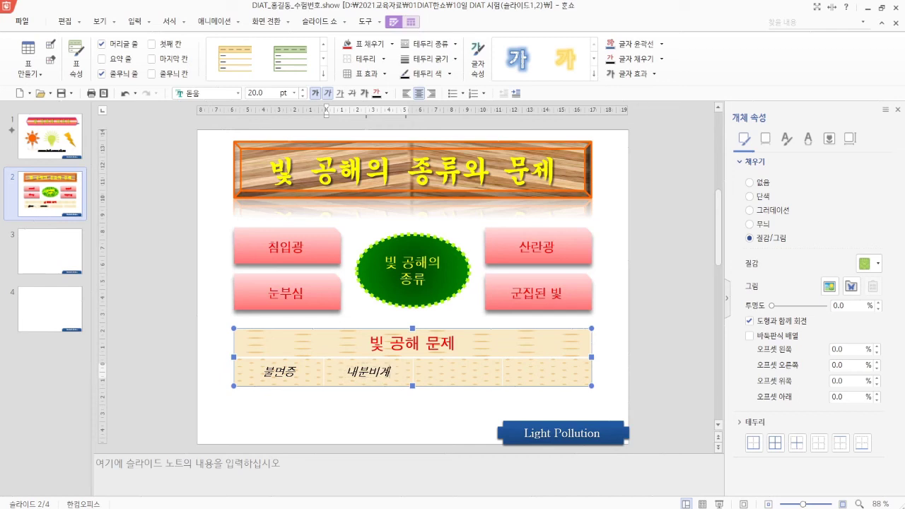
type("장애")
key("Tab")
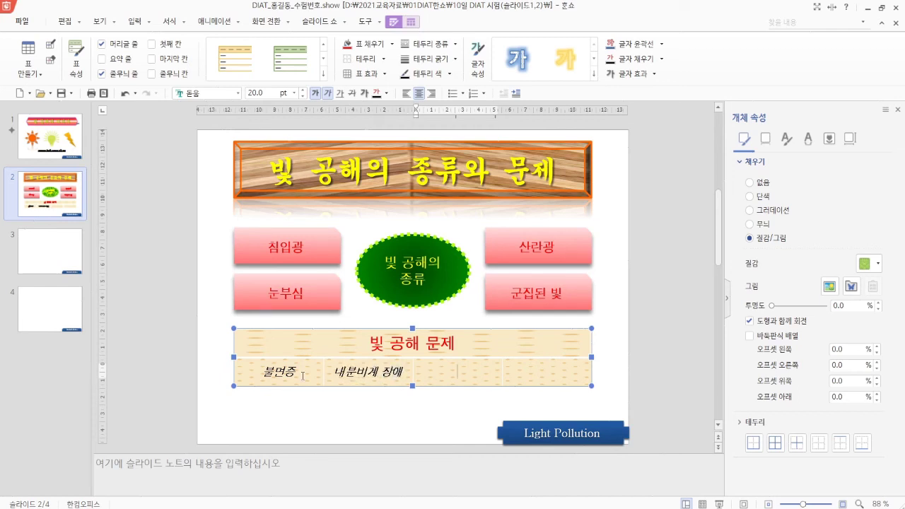
- Enter "농작물 성장 지연" and "천체관측 방해" in the last two cells of the table's bottom row
type("농작물")
type(" 성장 지연")
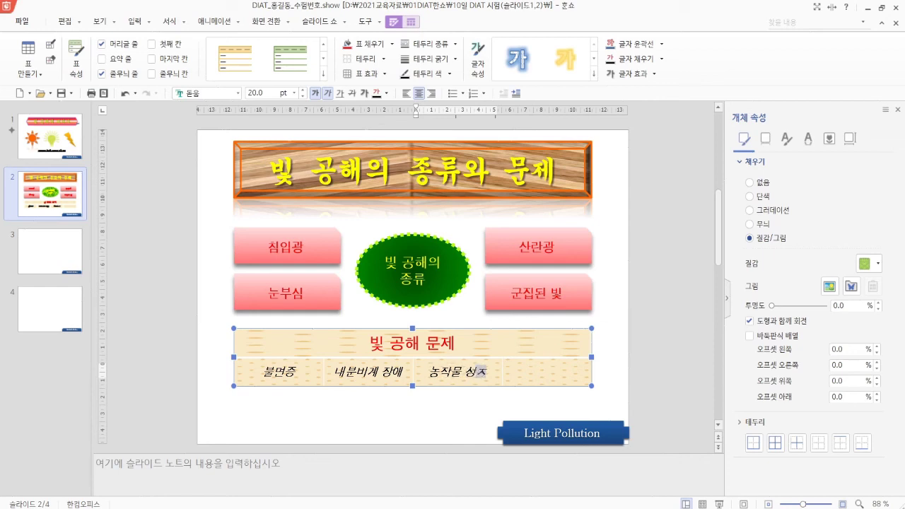
key("Tab")
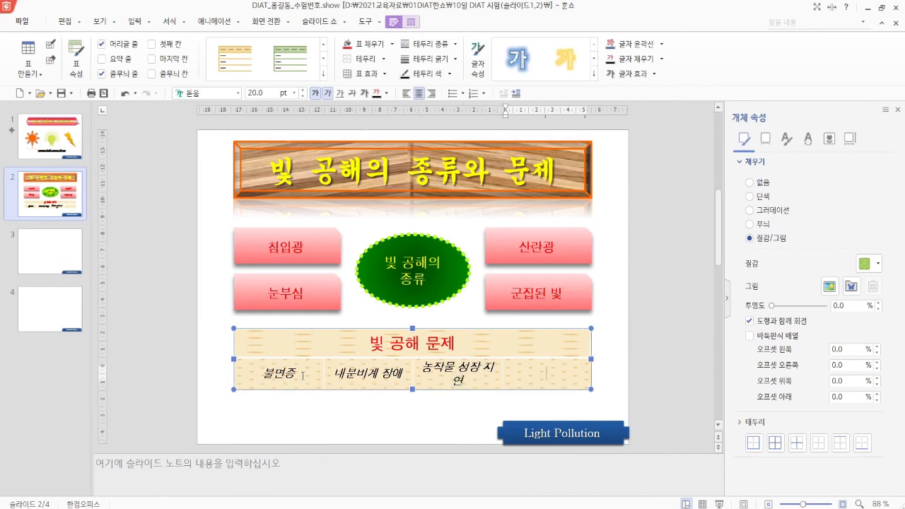
type("ㅈ")
type("천체관측 방ㅎ")
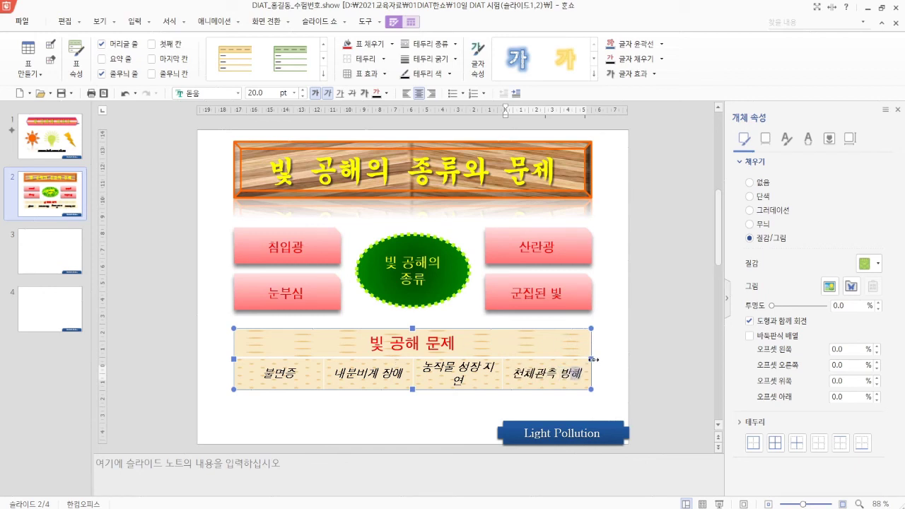
- Widen the table, recentre it slightly higher on the slide, and widen the title box to 240 mm to match the table's edges
left_click_drag(591, 359, 611, 358)
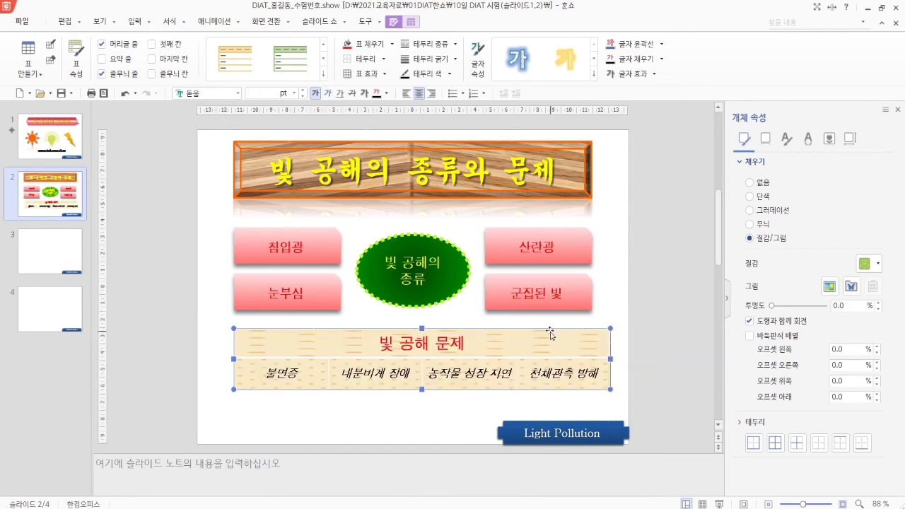
mouse_move(549, 330)
left_mouse_down()
mouse_move(536, 332)
mouse_move(535, 319)
left_mouse_up()
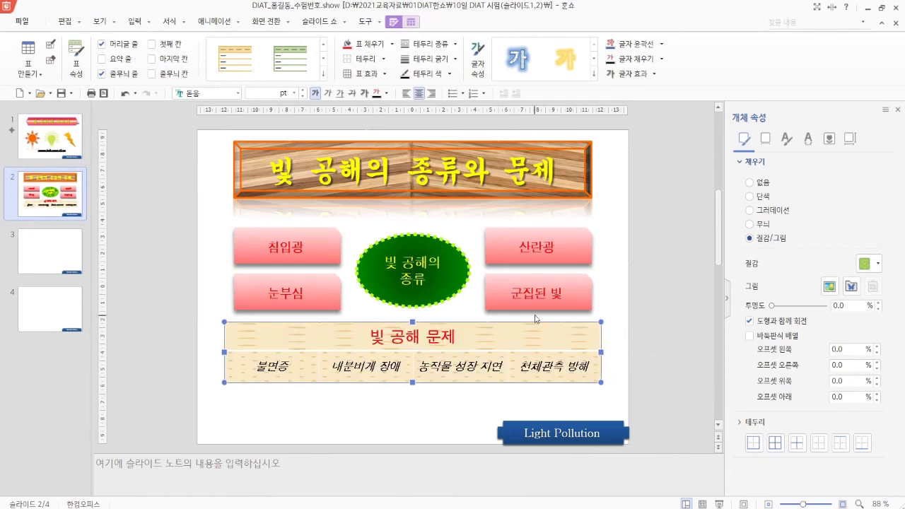
left_click(229, 174)
left_click_drag(230, 174, 226, 174)
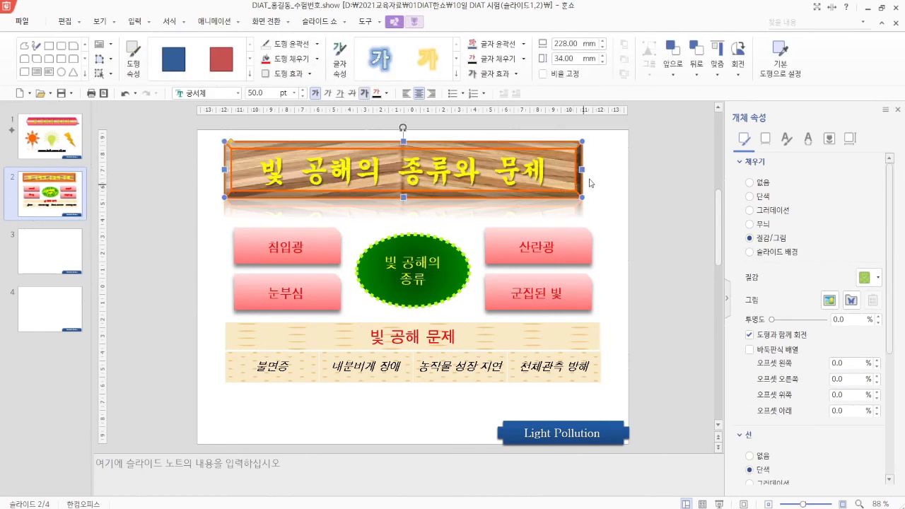
left_click_drag(582, 170, 602, 170)
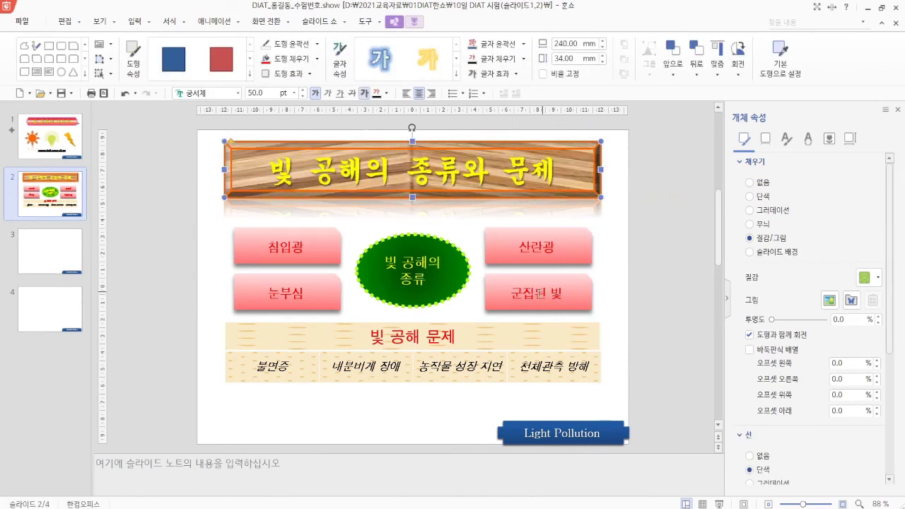
- Move the 침입광/눈부심 and 산란광/군집된 빛 shape pairs outward to align with the table's outer edges
left_click_drag(206, 216, 368, 314)
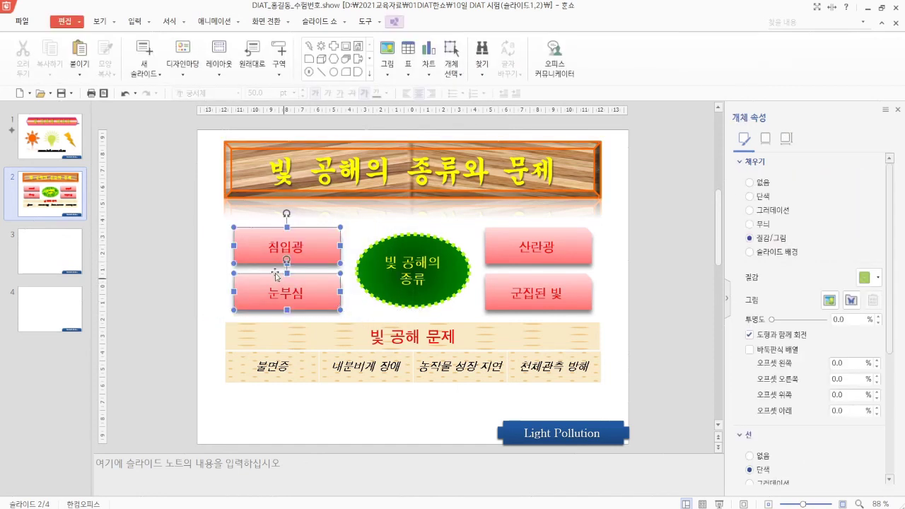
left_click_drag(235, 255, 226, 255)
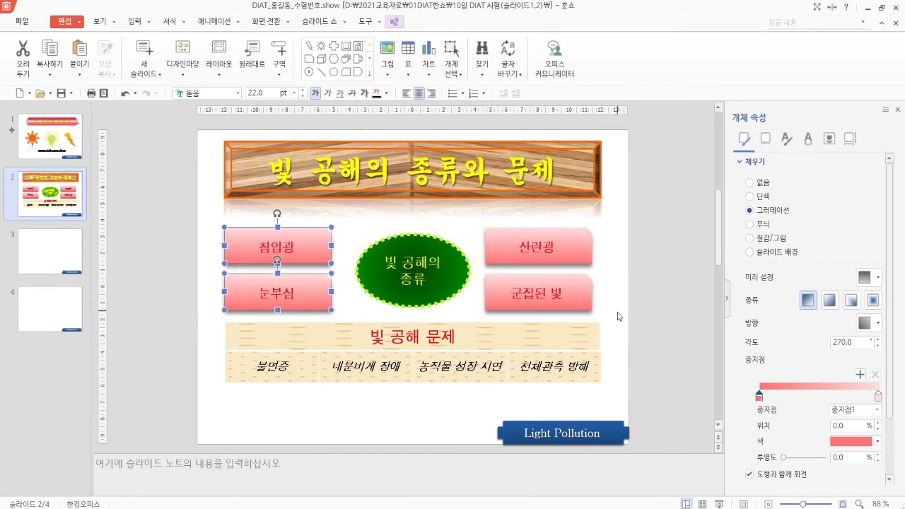
left_click_drag(619, 318, 467, 211)
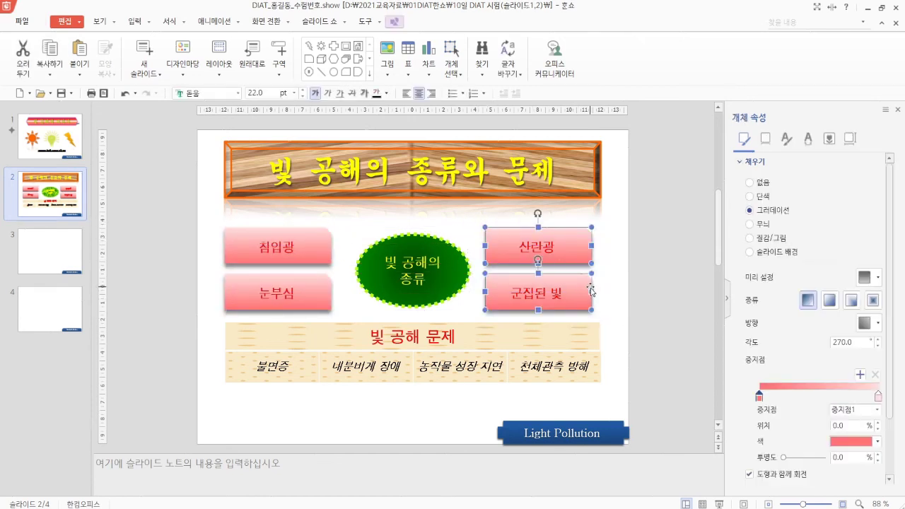
left_click_drag(591, 289, 600, 283)
left_click(640, 394)
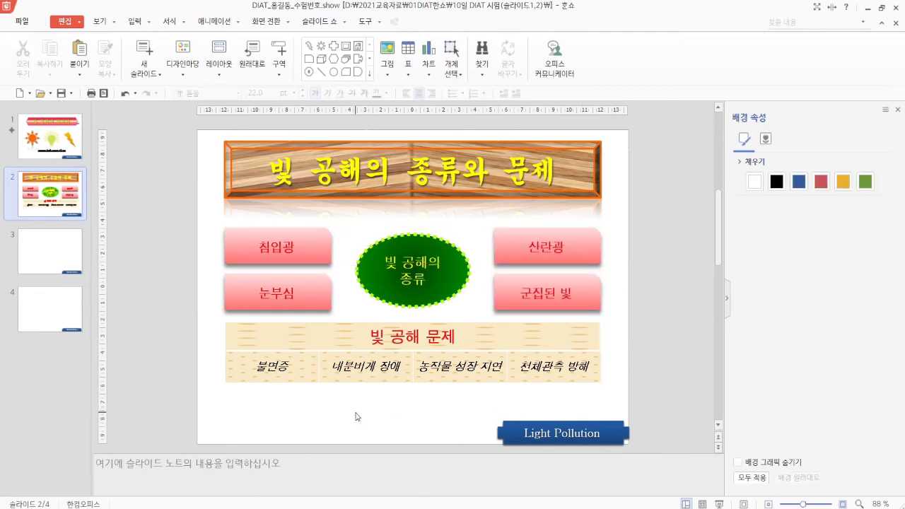
- Draw an end (▶|) action button 20 × 14 mm below the table's left end
left_click(135, 22)
left_click(131, 72)
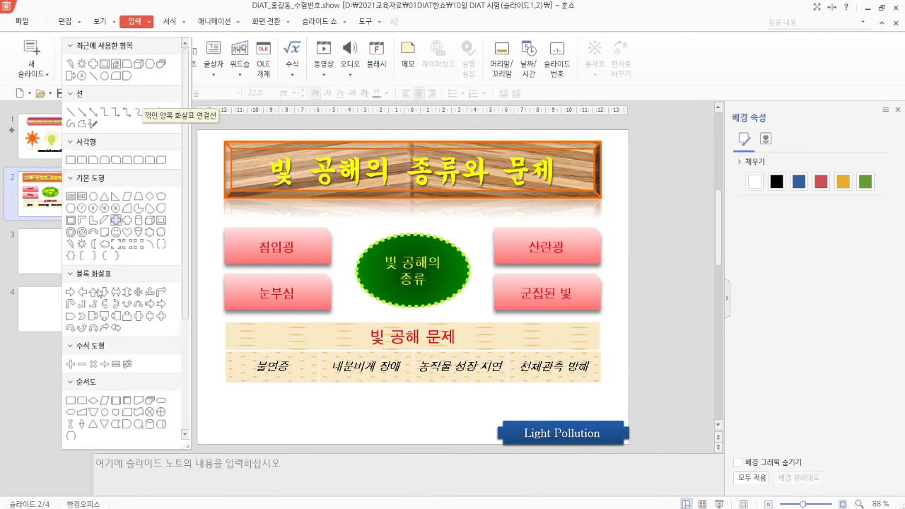
scroll(144, 412, "down", 3)
scroll(143, 413, "down", 3)
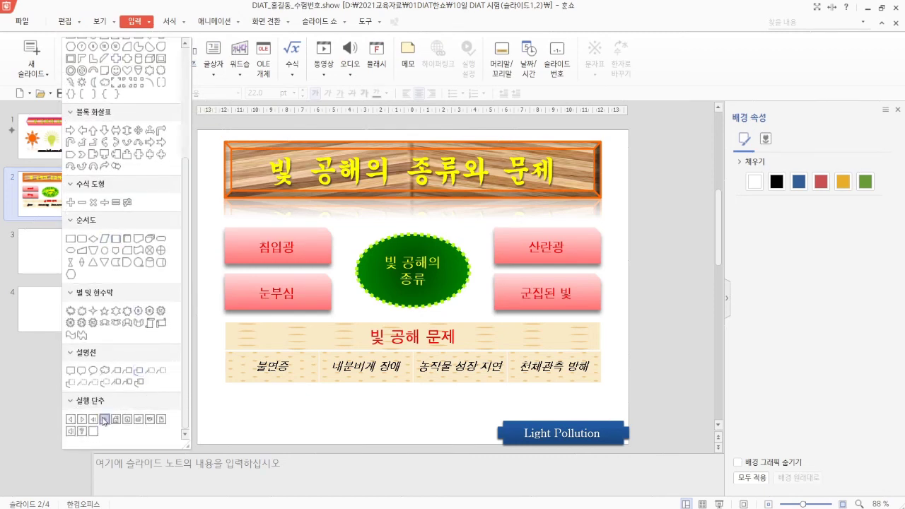
left_click(104, 420)
left_click_drag(224, 398, 257, 423)
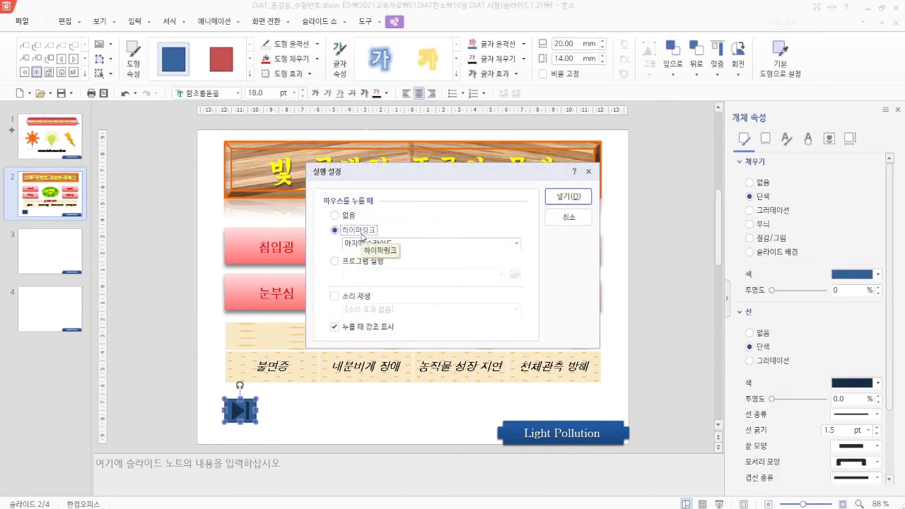
- Hyperlink the action button to the last slide (마지막 슬라이드)
left_click(388, 244)
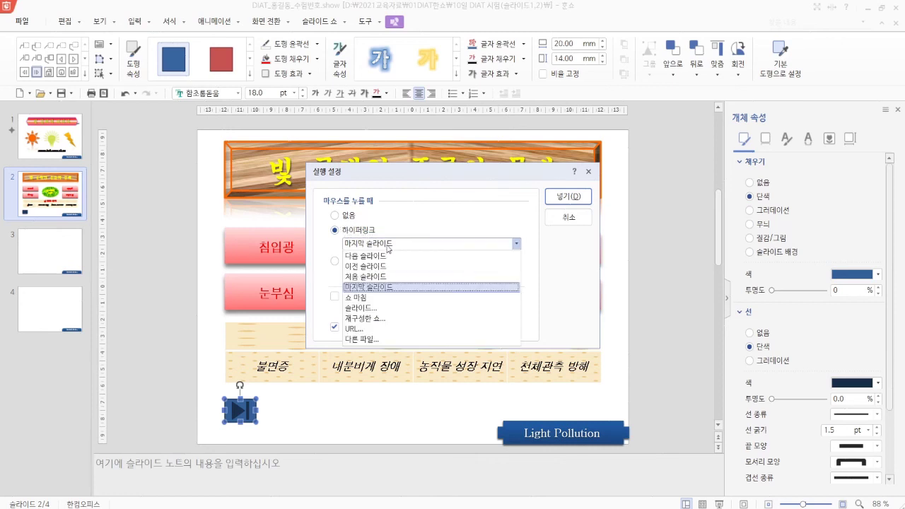
left_click(370, 287)
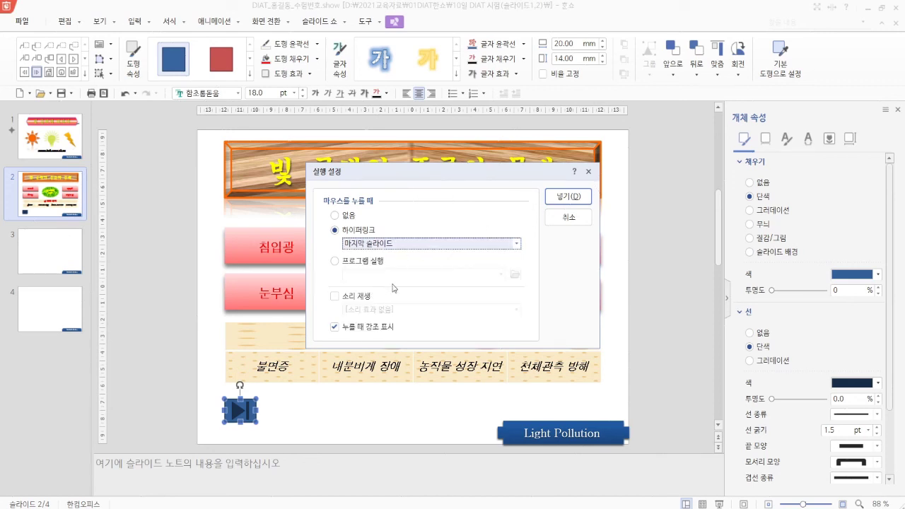
left_click(568, 196)
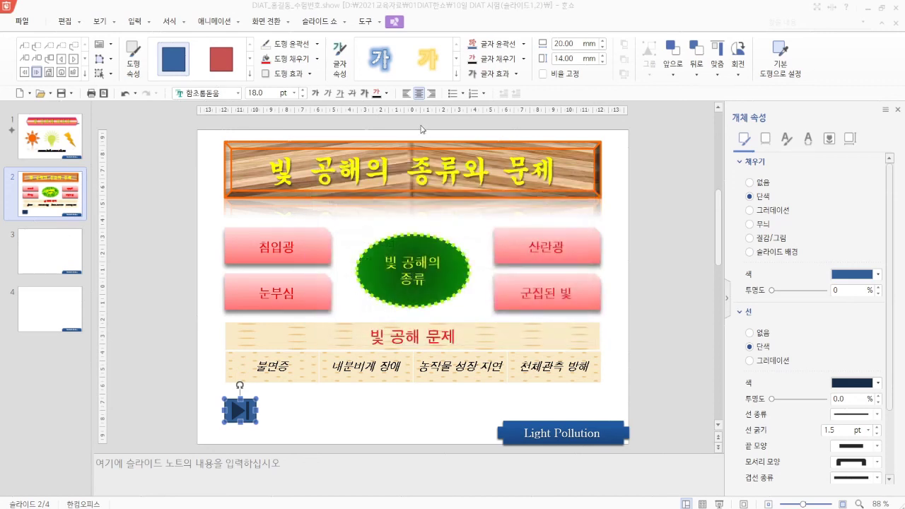
- Apply the light red gradient shape style to the action button and move it slightly up toward the table
left_click(249, 77)
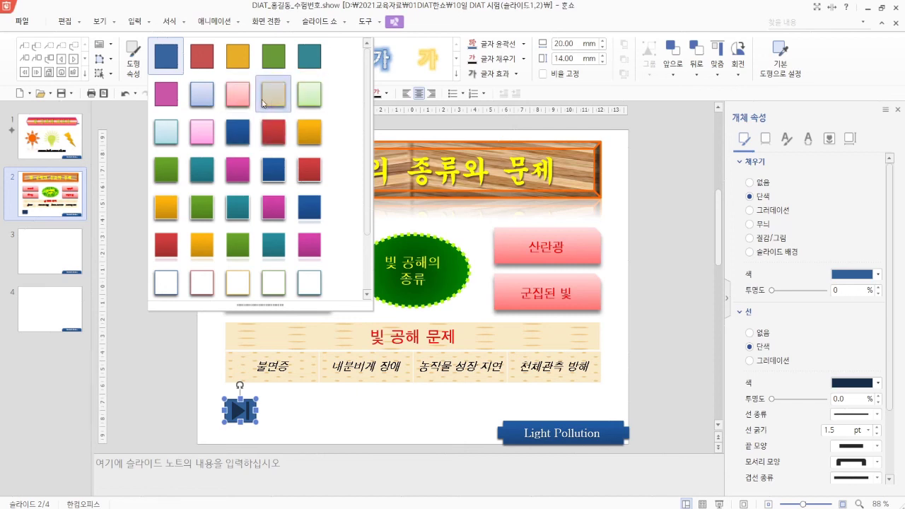
left_click(241, 104)
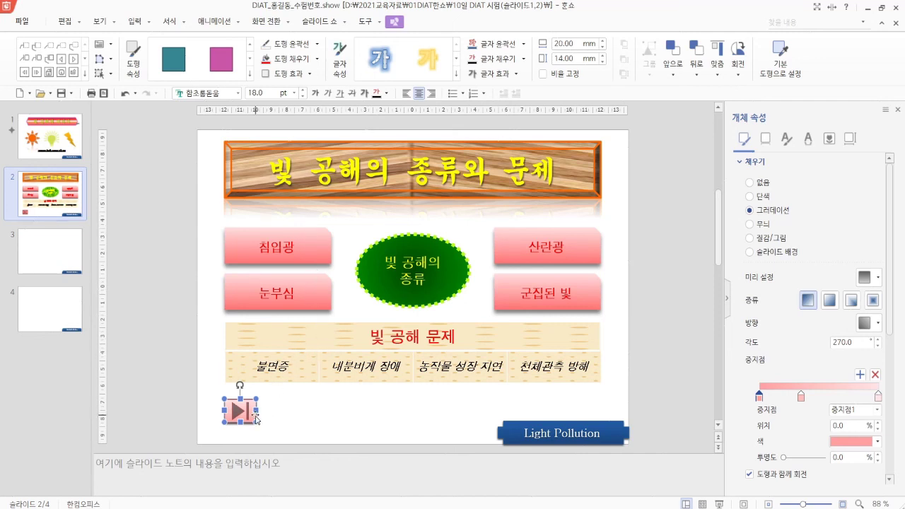
left_click_drag(233, 398, 288, 410)
left_click_drag(248, 402, 252, 389)
left_click(397, 418)
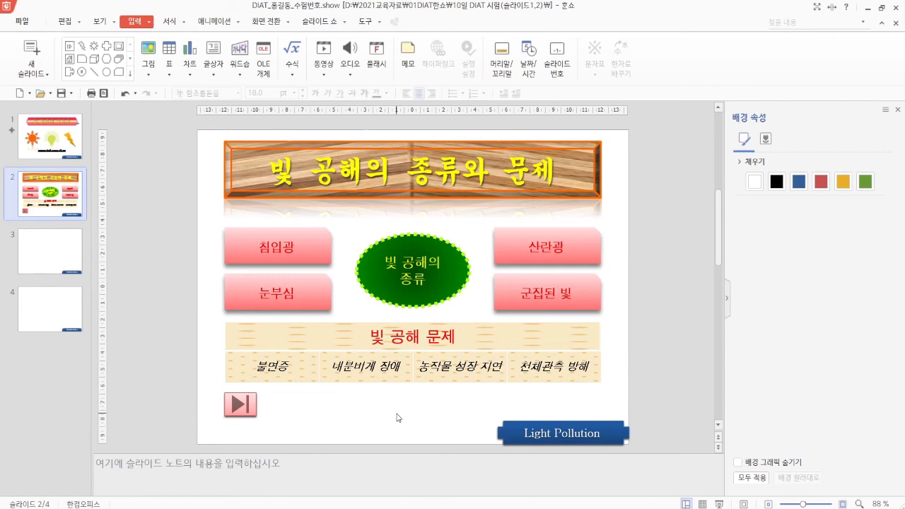
- Apply the 나타내기 animation to the table
left_click(334, 326)
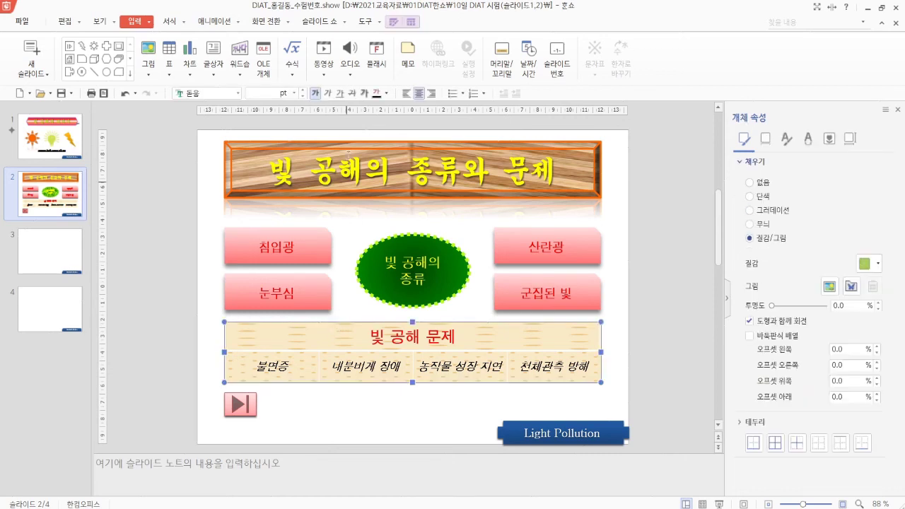
left_click(216, 21)
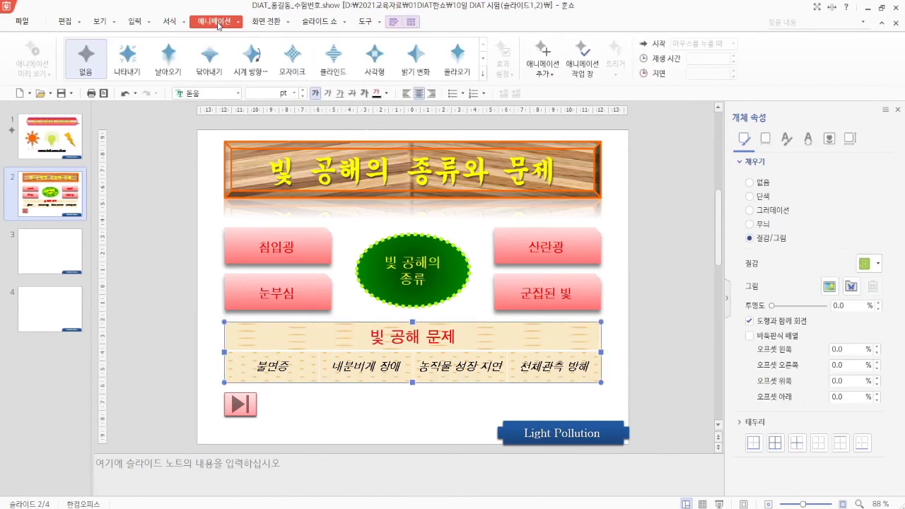
left_click(127, 57)
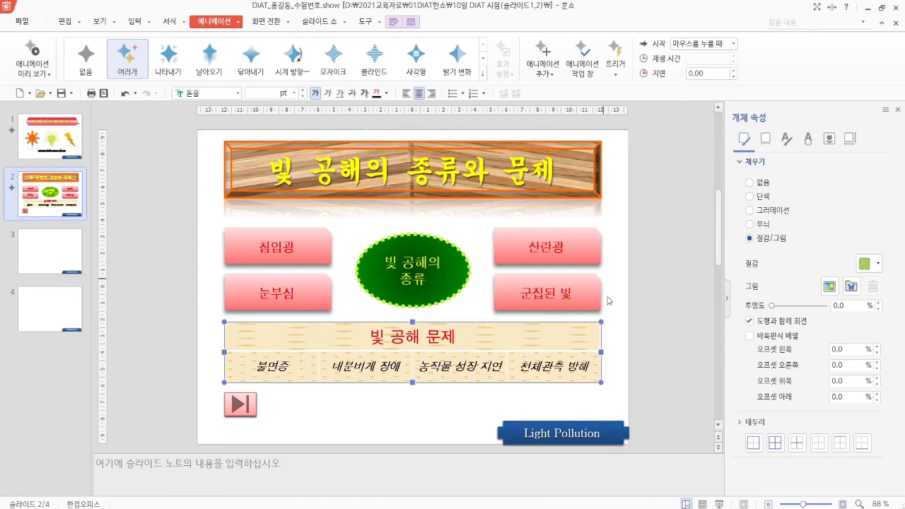
left_click(624, 320)
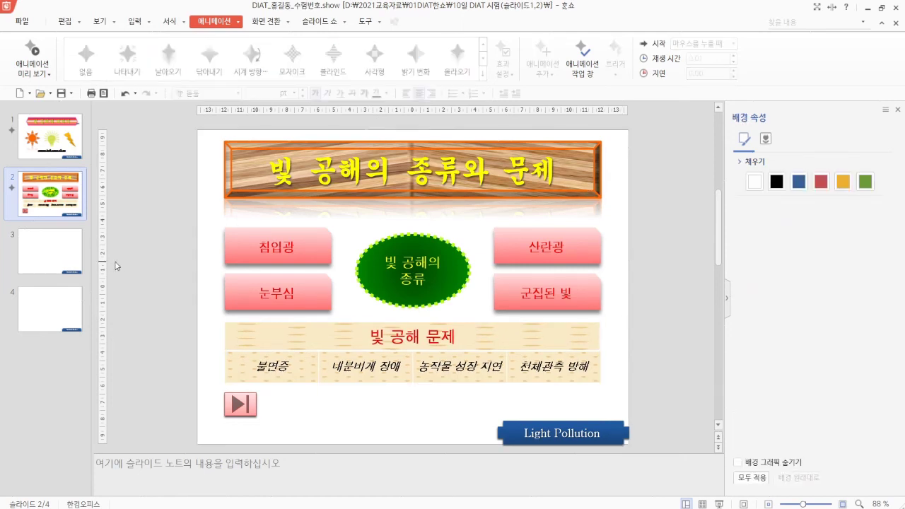